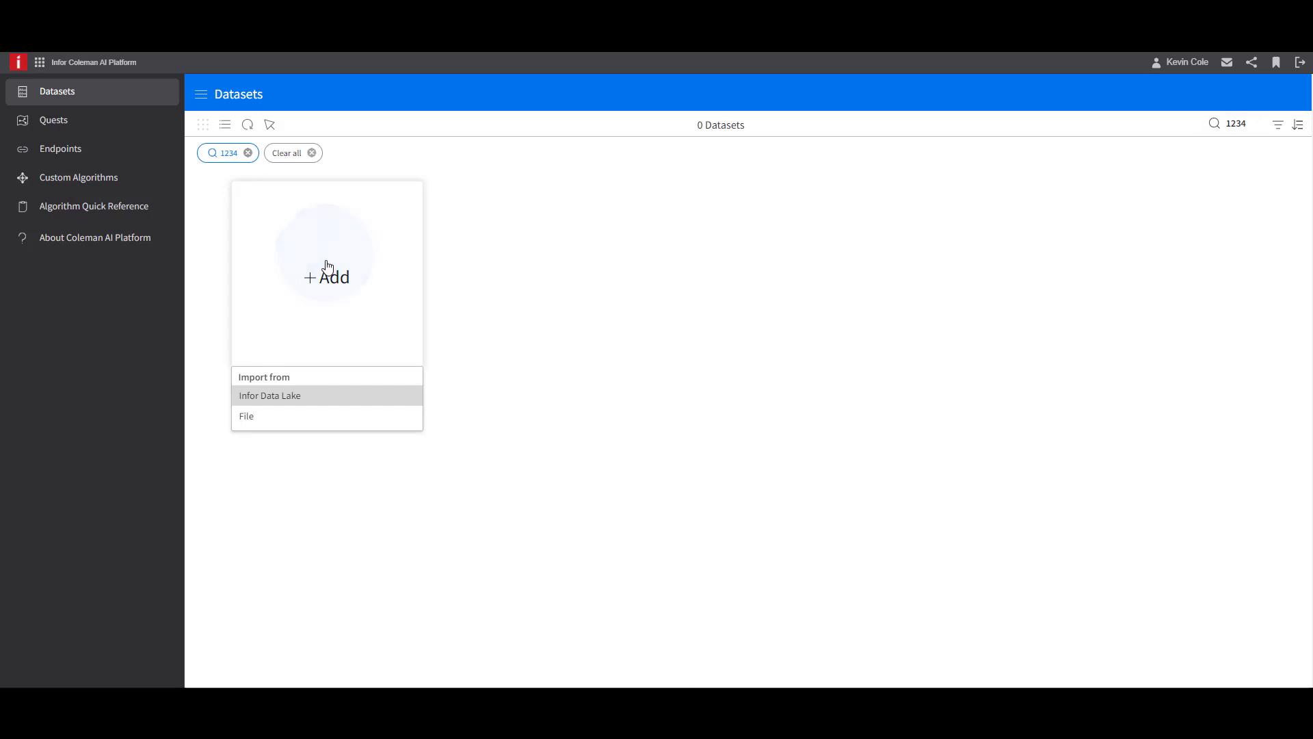
- Create a new dataset from the file Training_Data.csv and name it Ames_Housing_Data
{"action": "left_click", "coordinate": [272, 425]}
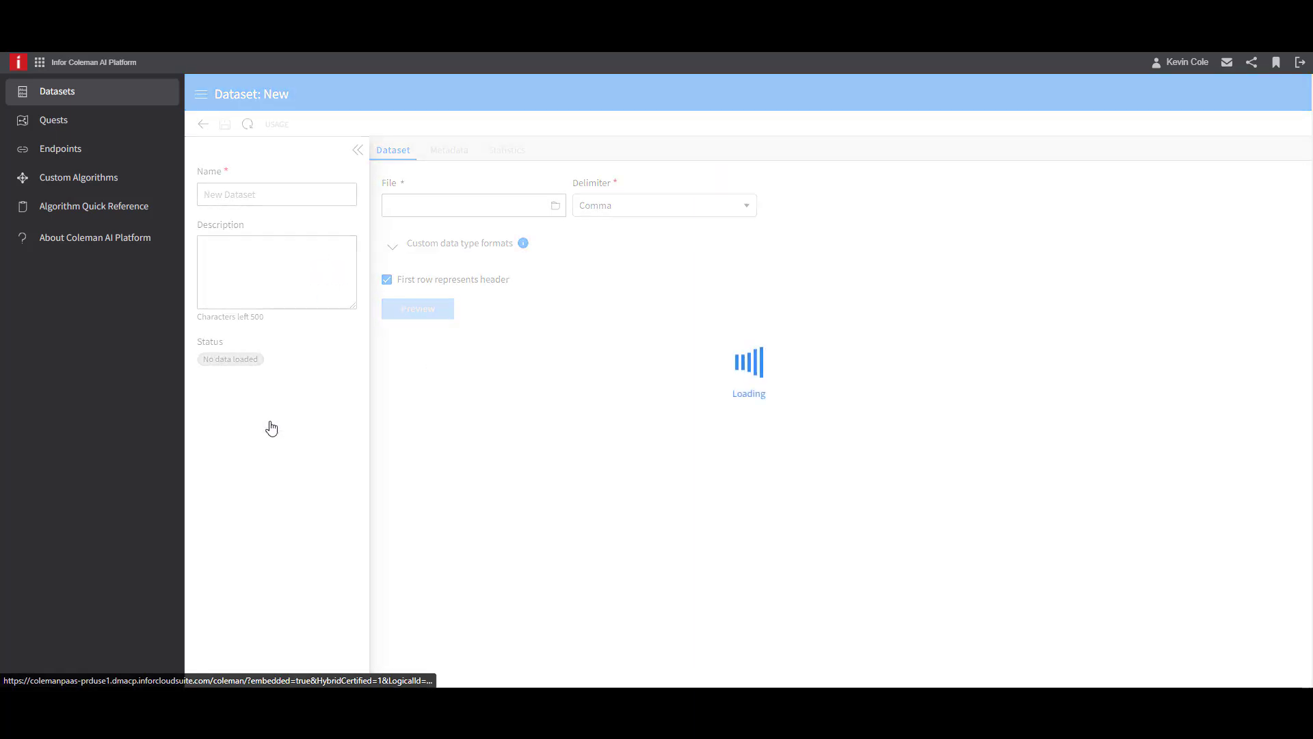
{"action": "left_click", "coordinate": [554, 207]}
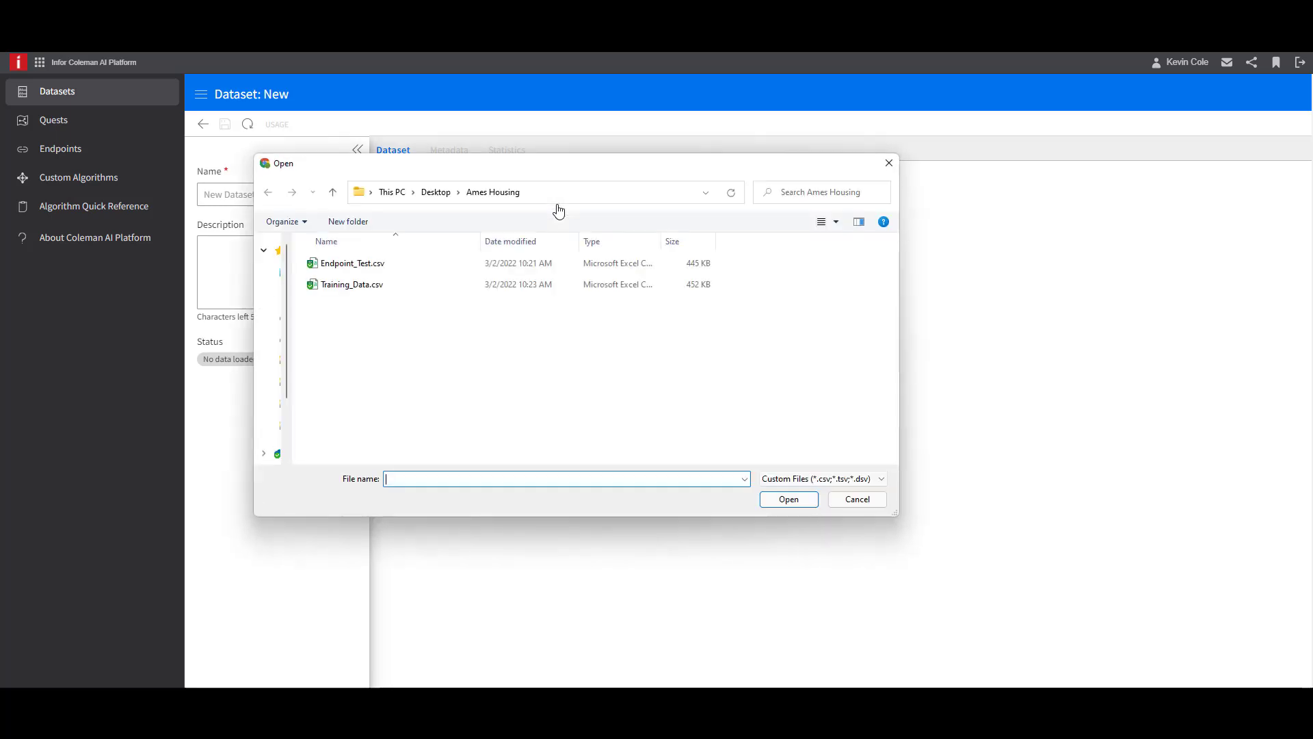
{"action": "left_click", "coordinate": [354, 287]}
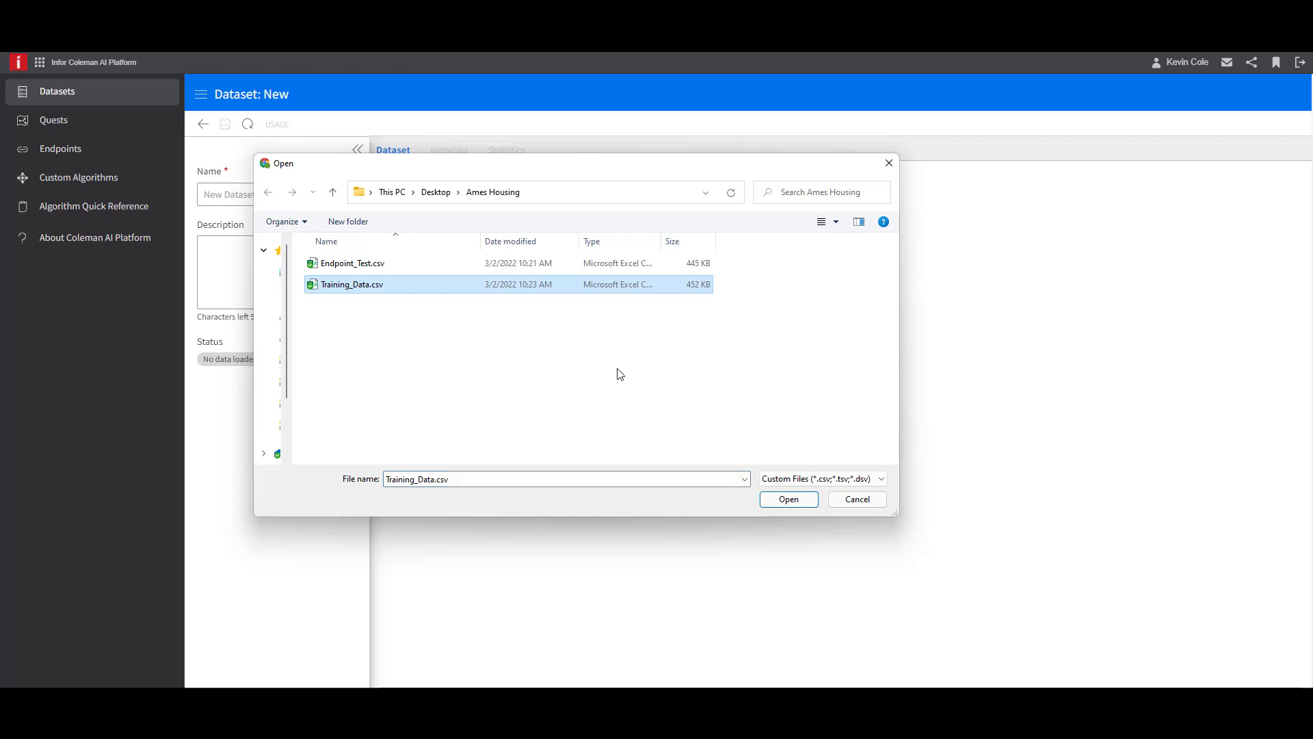
{"action": "left_click", "coordinate": [781, 501]}
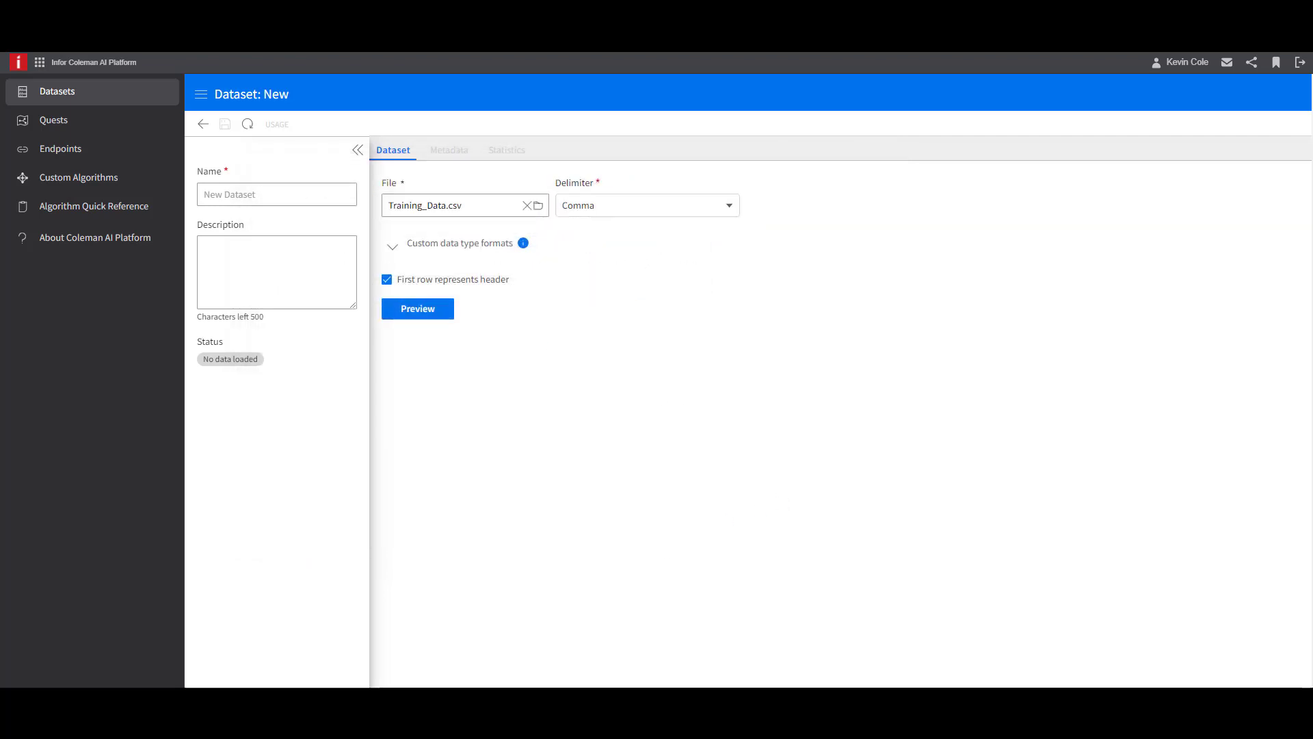
{"action": "type", "text": "Ames_Housing_Data"}
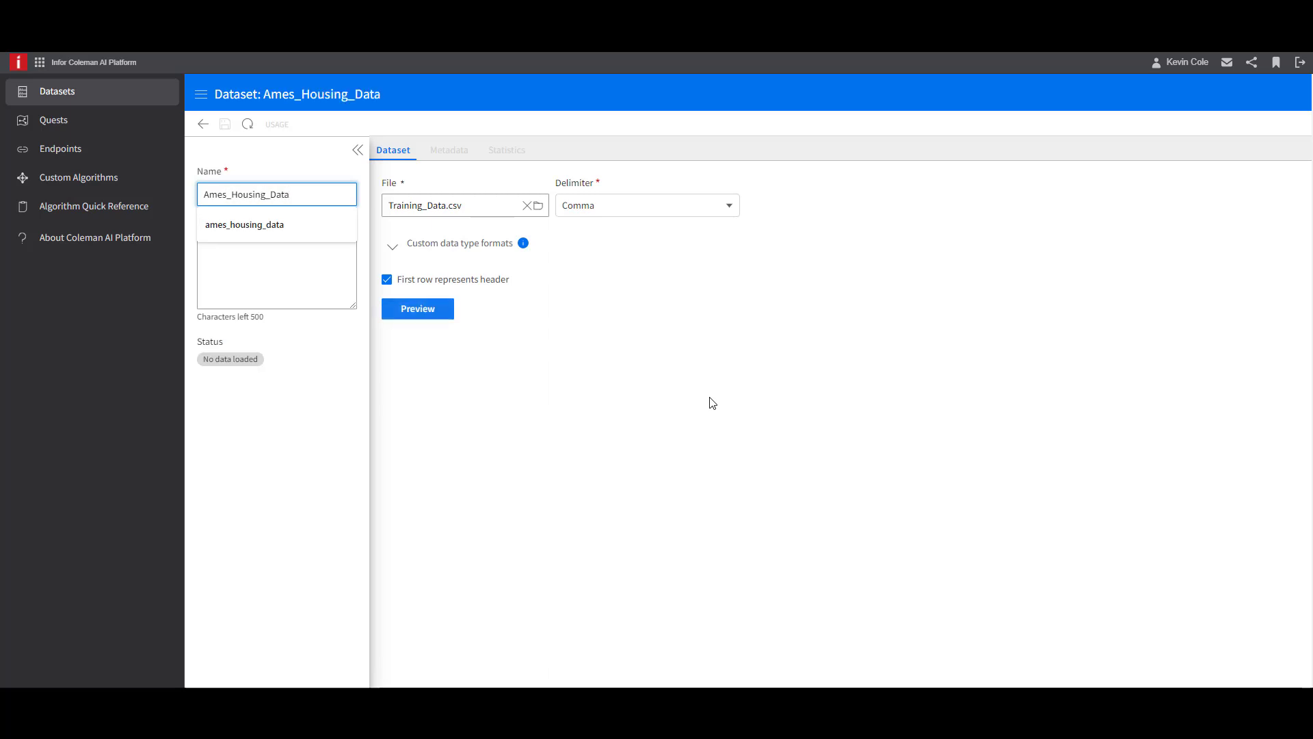
{"action": "left_click", "coordinate": [711, 402]}
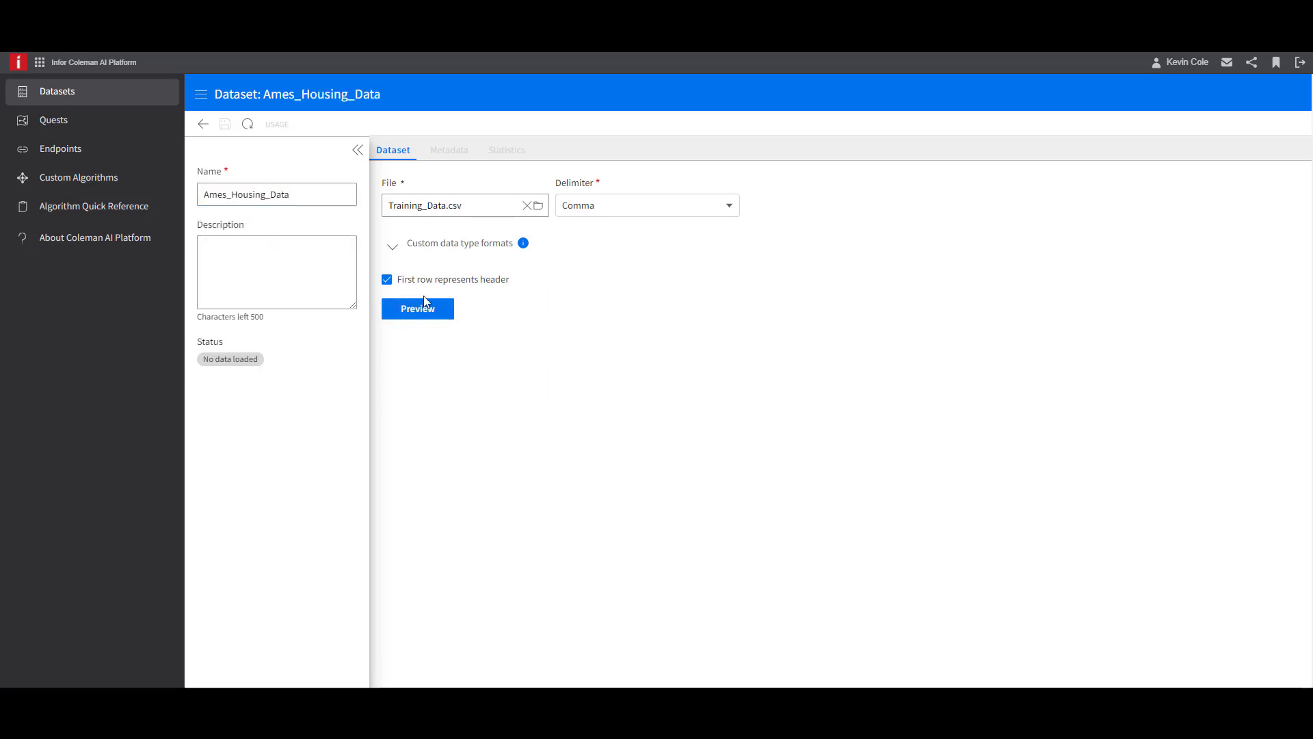
- Preview the imported dataset and inspect its columns through to SalePrice
{"action": "left_click", "coordinate": [442, 322]}
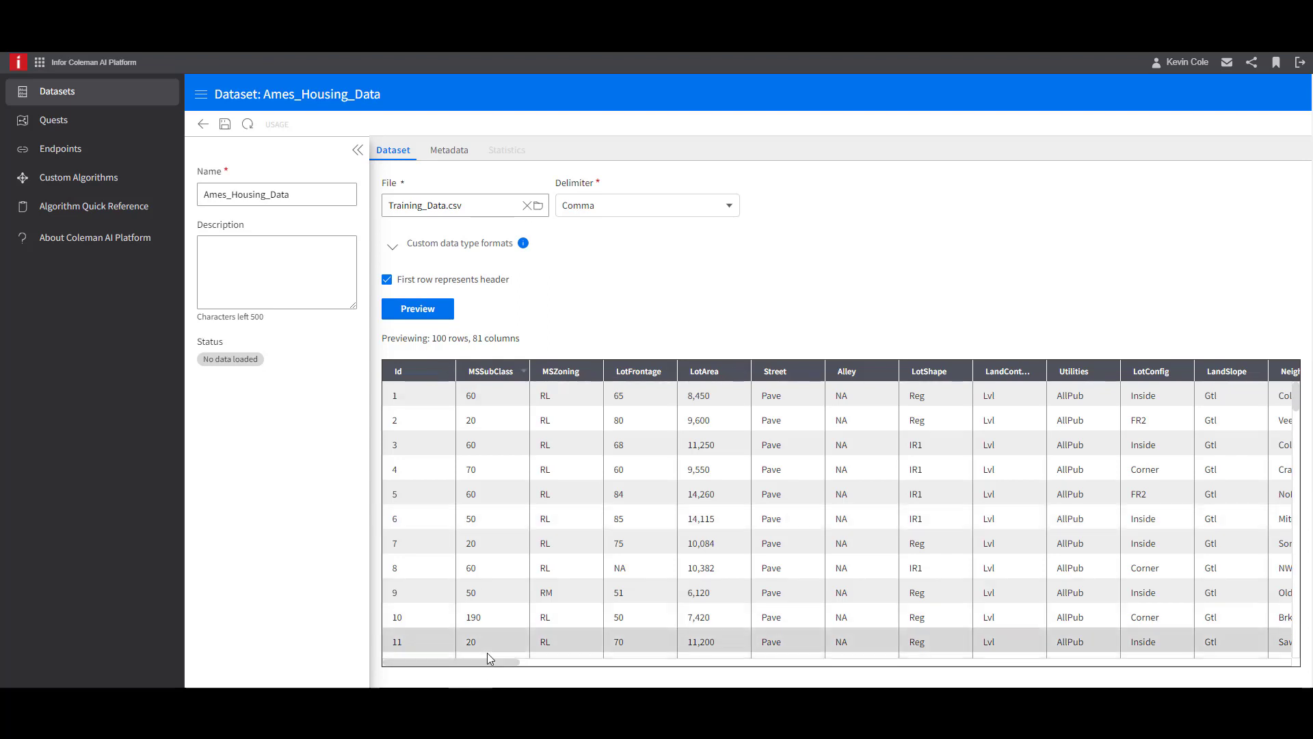
{"action": "left_click_drag", "start_coordinate": [490, 668], "coordinate": [1283, 655]}
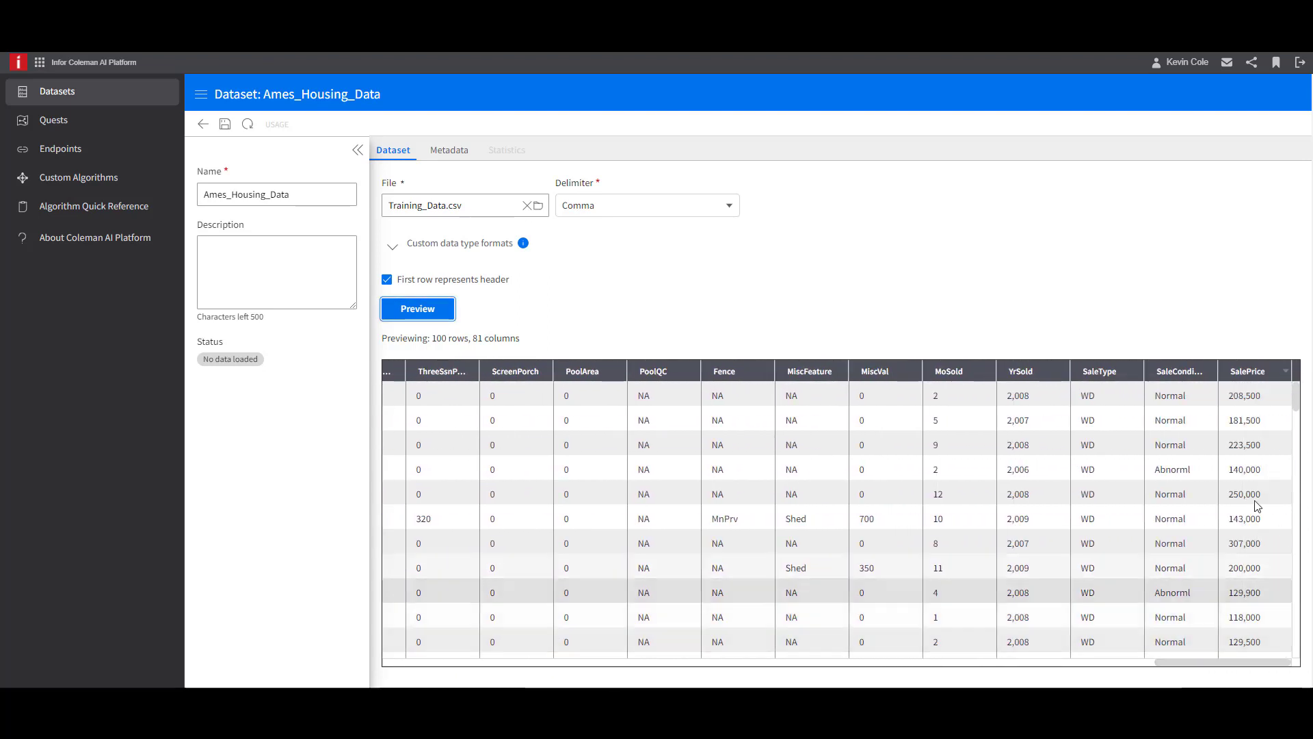
{"action": "left_click", "coordinate": [1281, 372]}
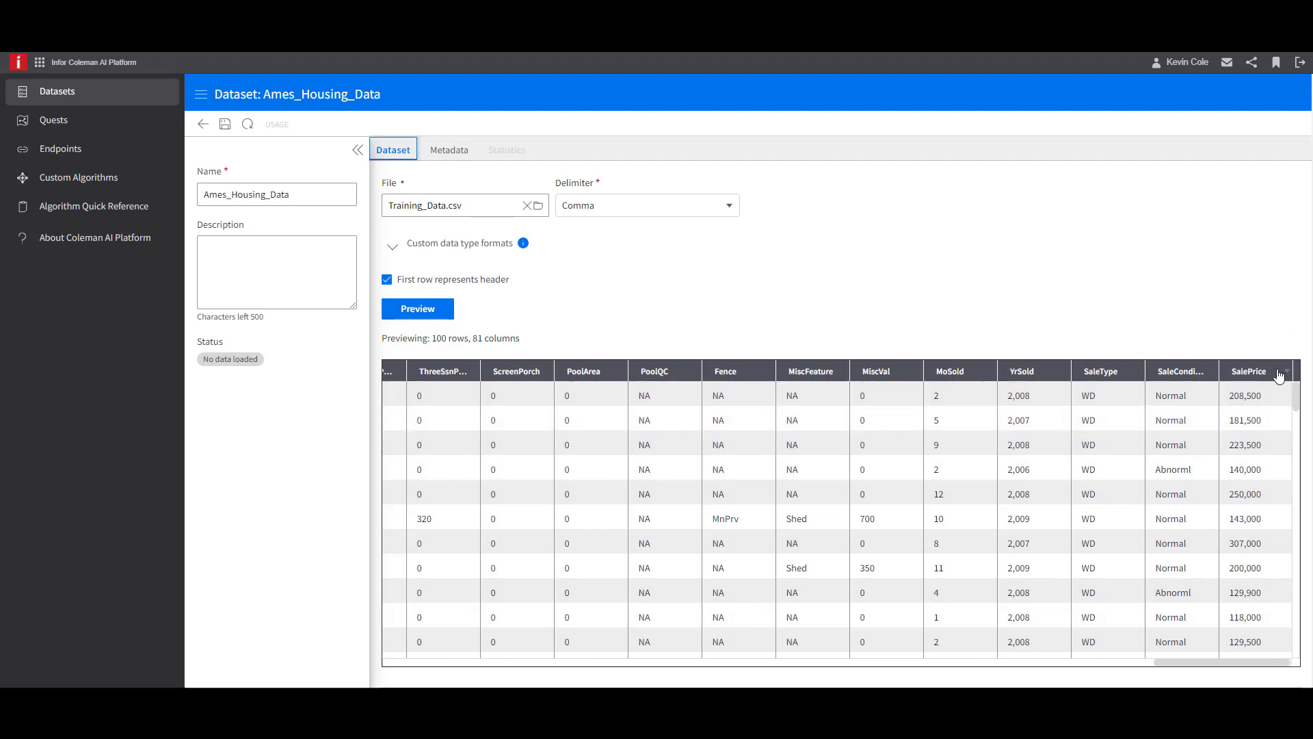
- Review the header names and data types in the dataset's metadata, and save the dataset
{"action": "left_click", "coordinate": [449, 154]}
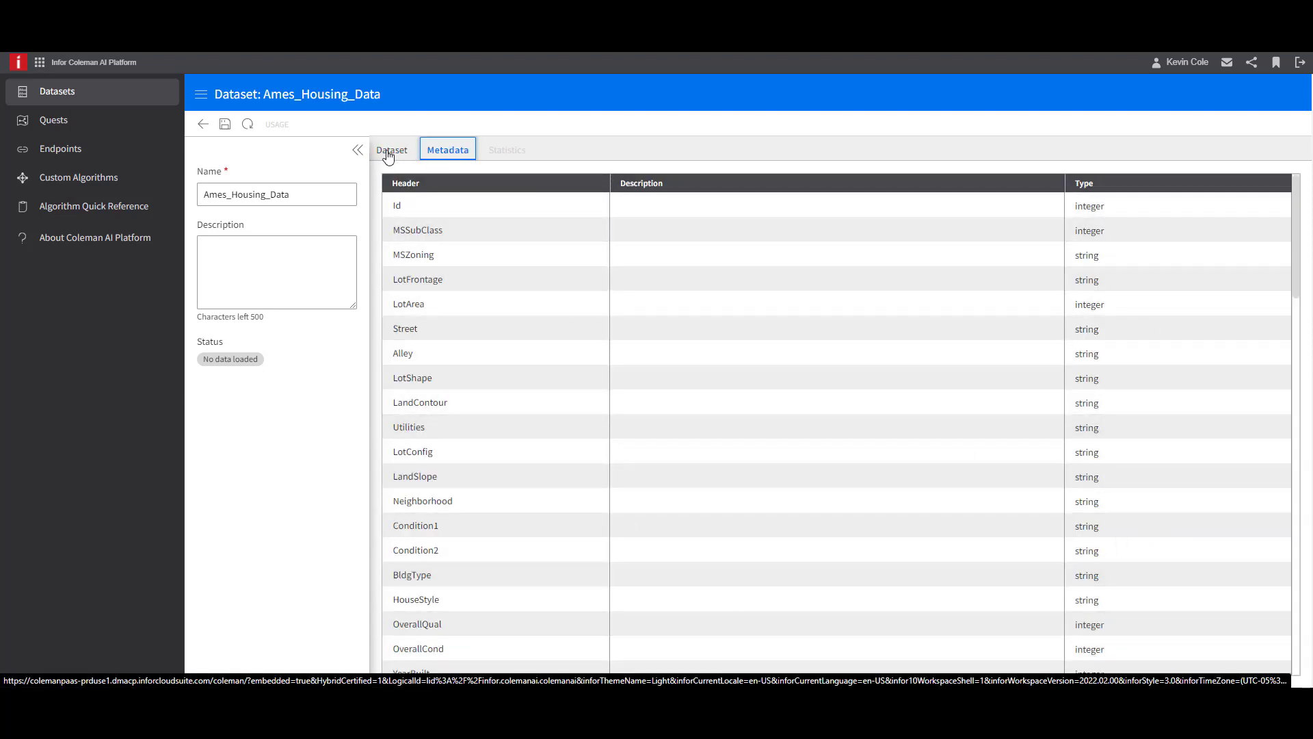
{"action": "left_click", "coordinate": [227, 125]}
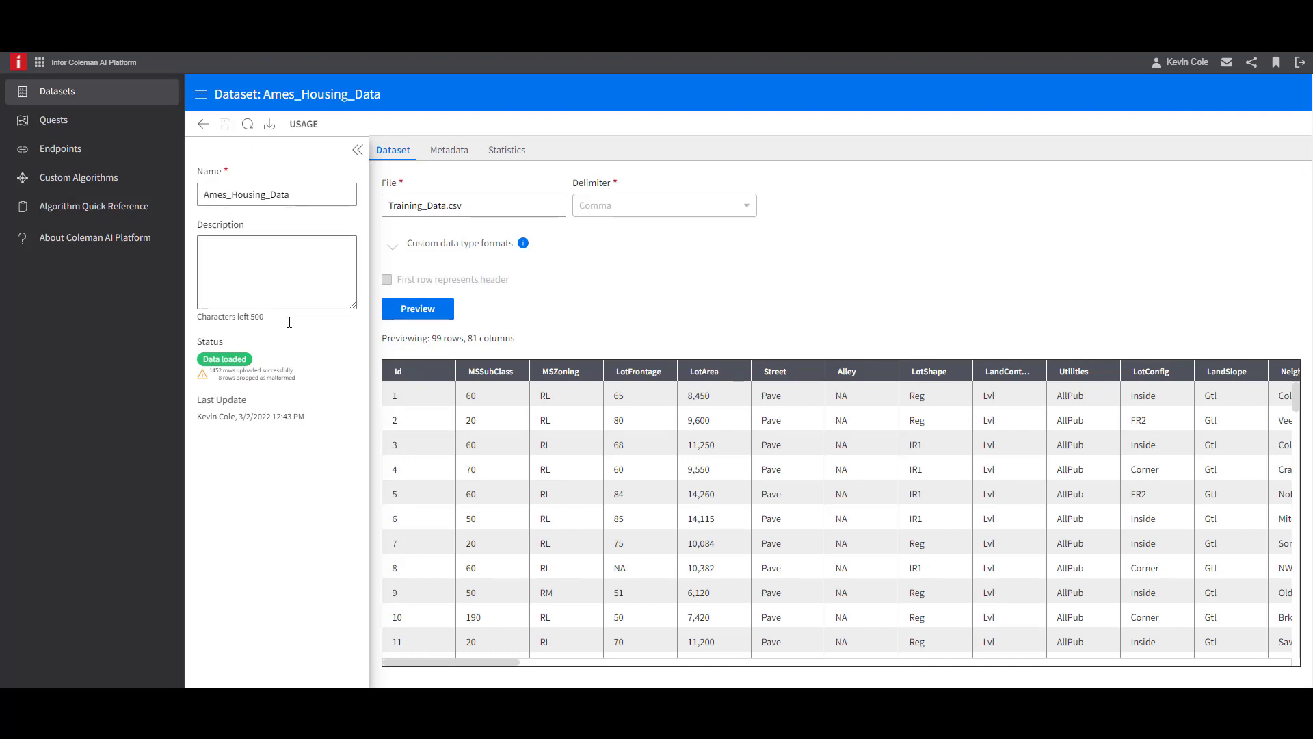
- Check the row upload summary in the dataset's status and return to the list of datasets
{"action": "left_click_drag", "start_coordinate": [297, 381], "coordinate": [216, 384]}
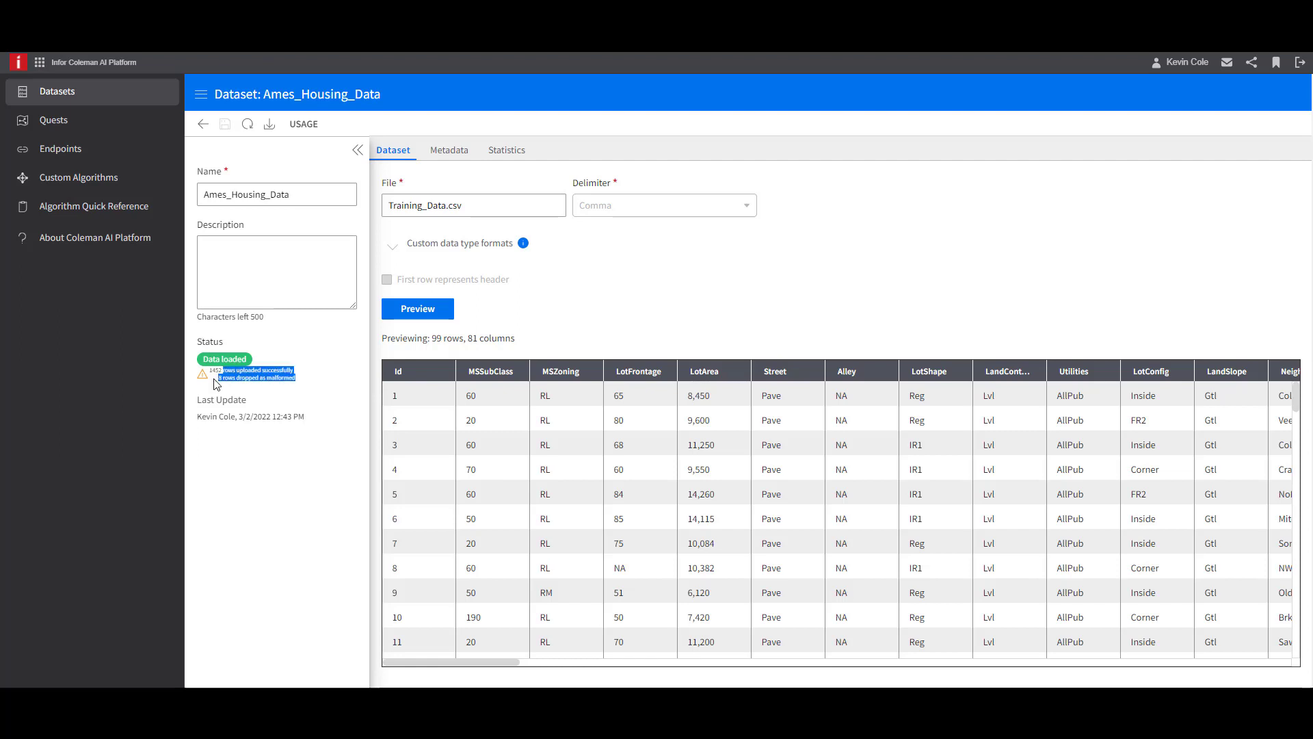
{"action": "left_click", "coordinate": [311, 391]}
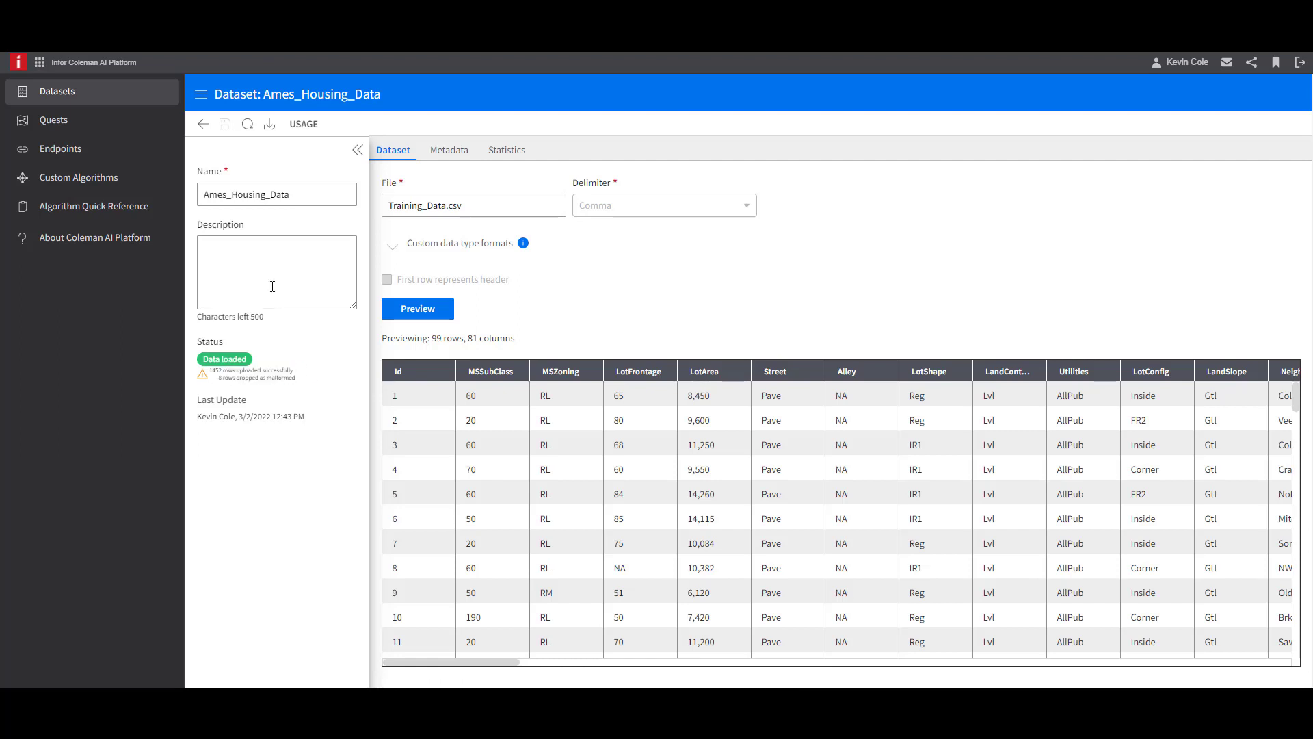
{"action": "left_click", "coordinate": [205, 130]}
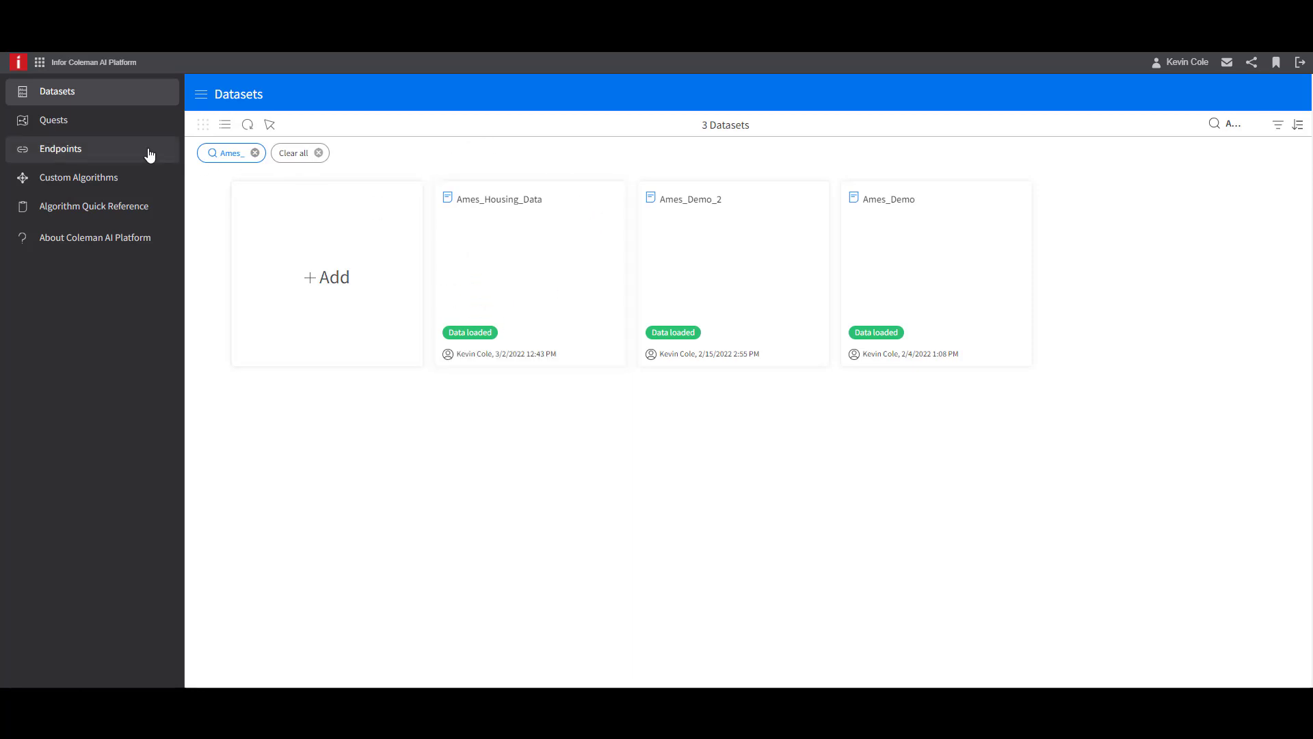
- Create a new quest named Ames_Housing with the description "Regression model to predict Sale Price"
{"action": "left_click", "coordinate": [106, 129]}
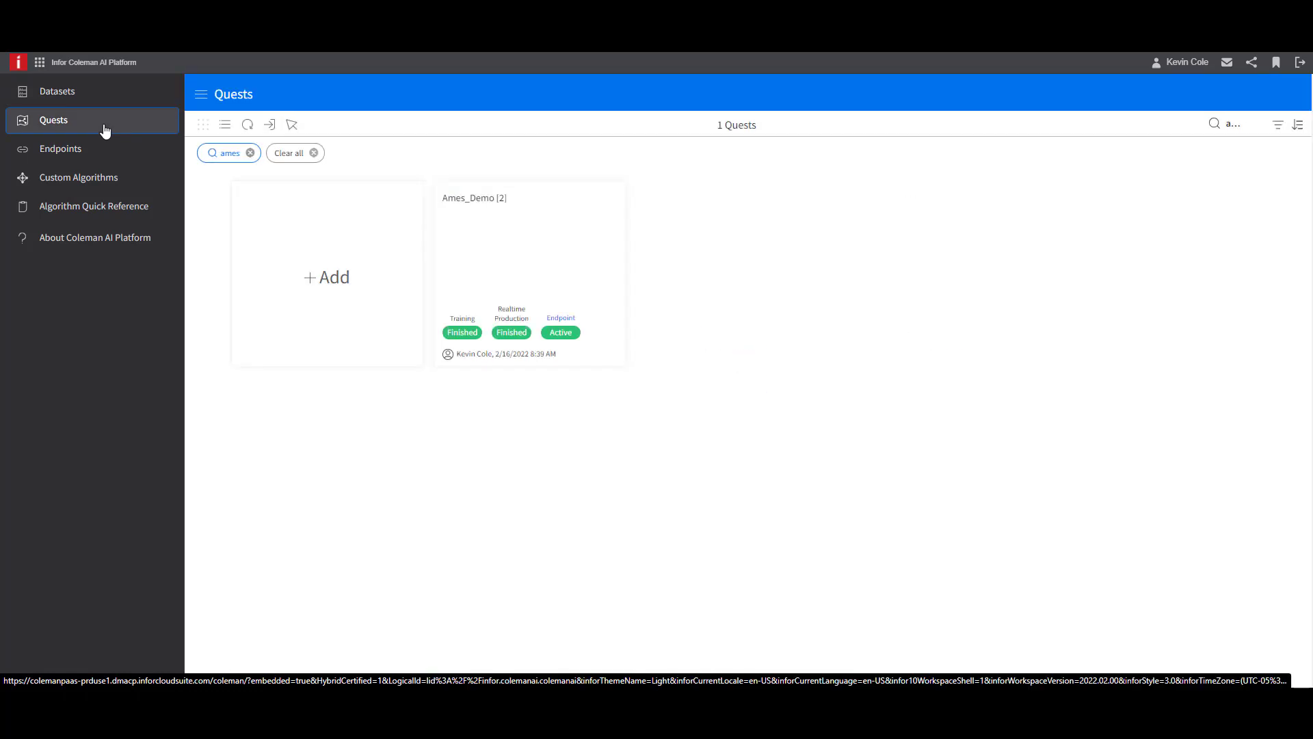
{"action": "left_click", "coordinate": [323, 280]}
{"action": "left_click", "coordinate": [278, 218]}
{"action": "type", "text": "Ames_Housing"}
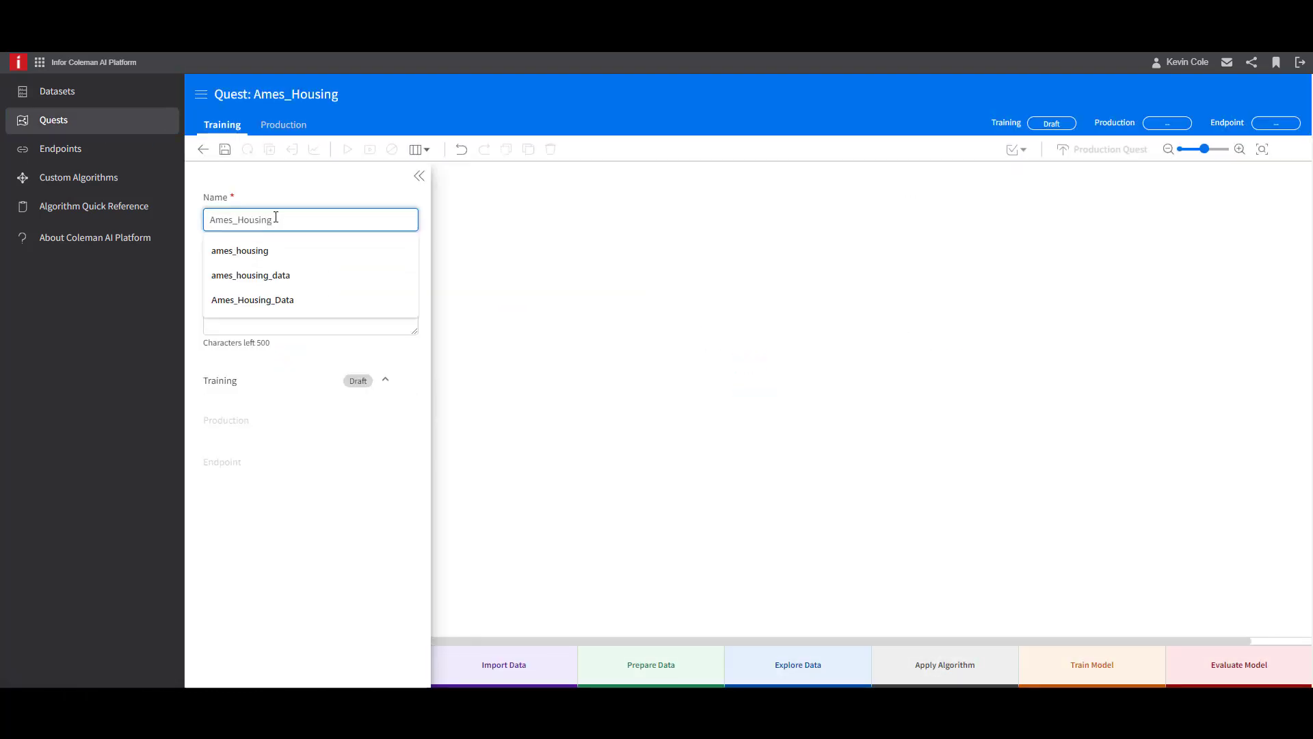
{"action": "left_click", "coordinate": [262, 303]}
{"action": "type", "text": "Regression model to"}
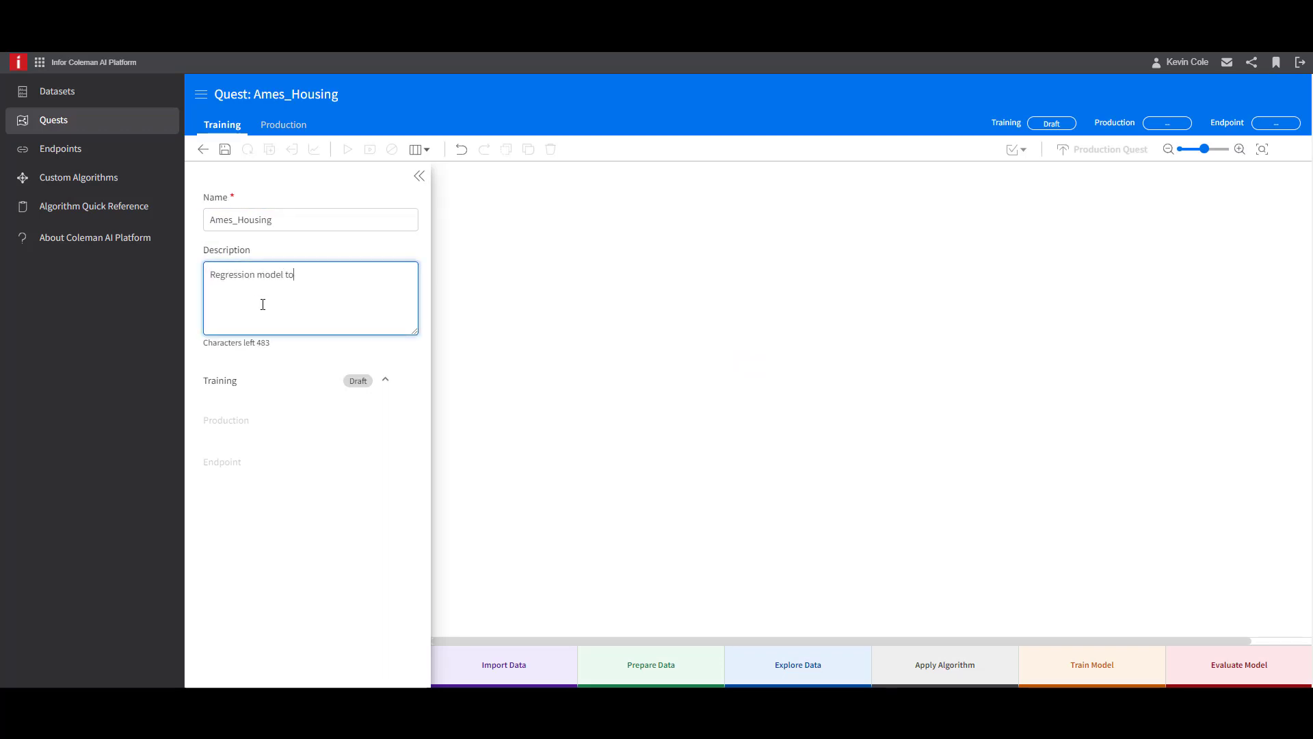
{"action": "type", "text": " predict Sale Price"}
{"action": "left_click", "coordinate": [419, 176]}
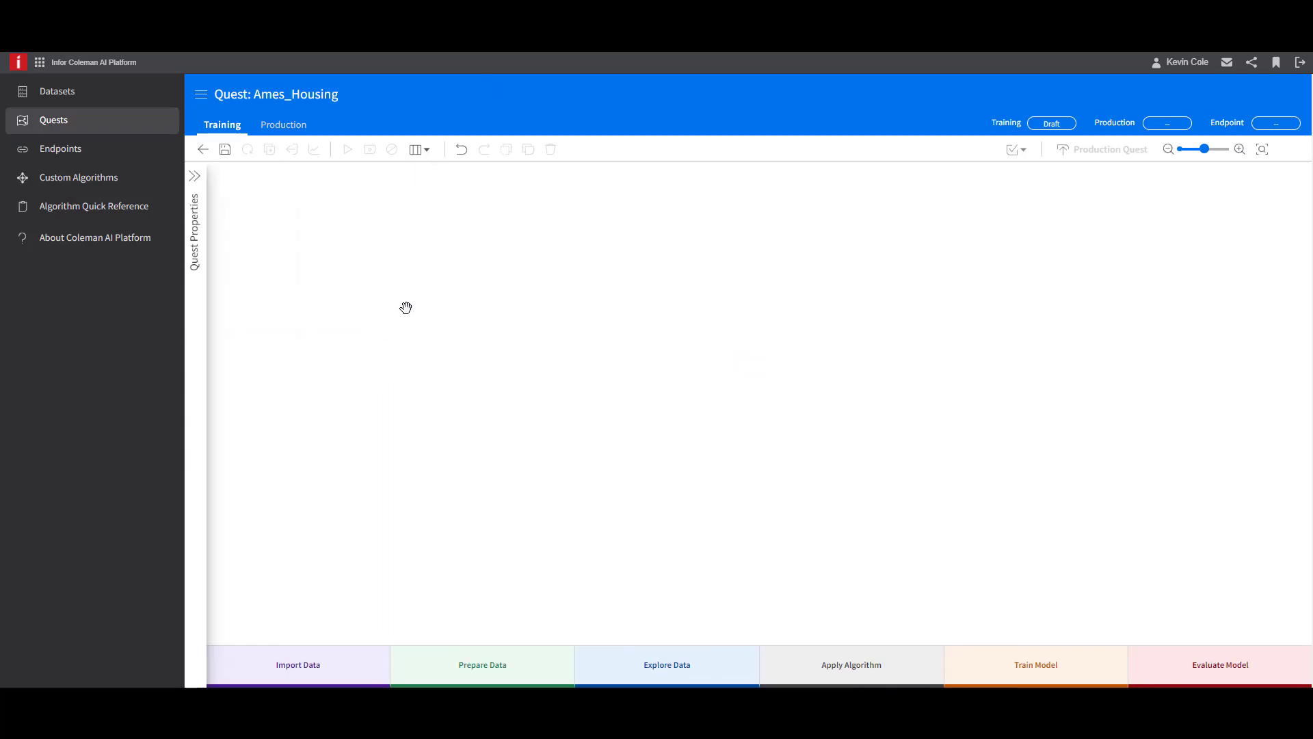
- Add an Import Data activity that uses the Ames_Housing_Data dataset, and save the quest
{"action": "left_click", "coordinate": [325, 264]}
{"action": "left_click", "coordinate": [492, 253]}
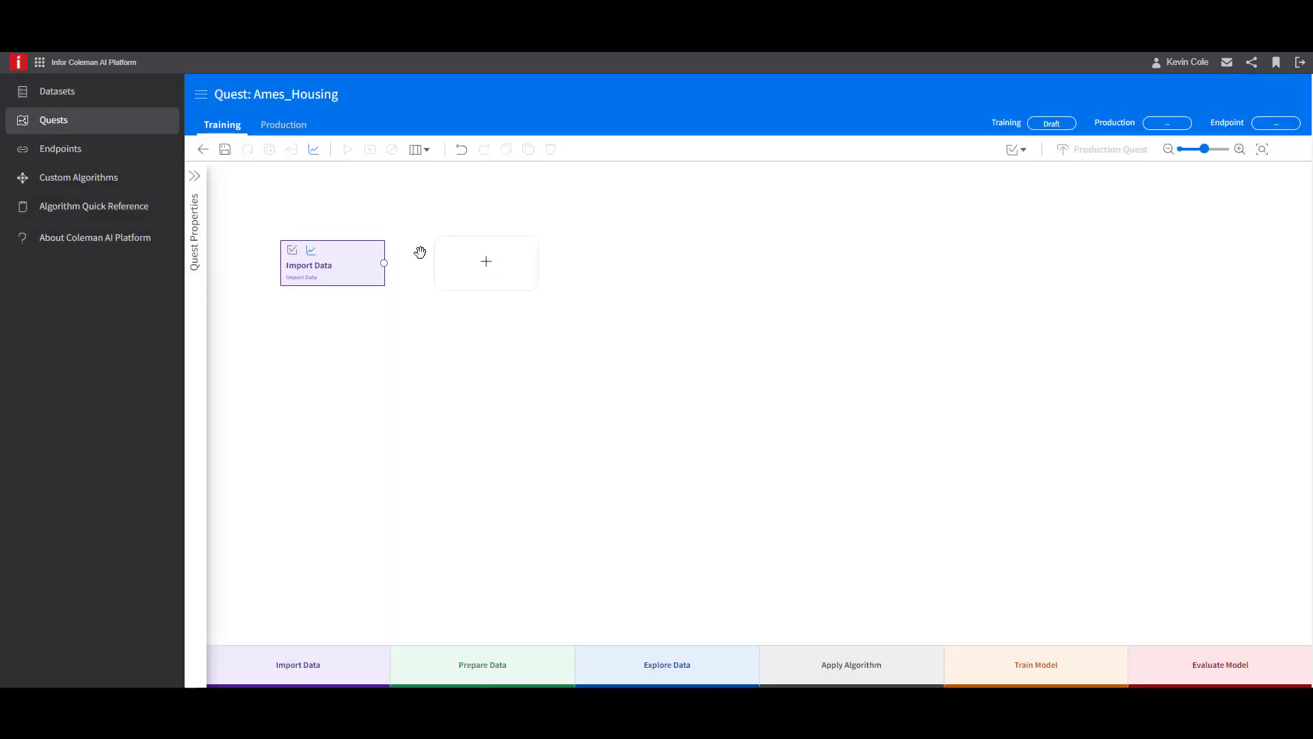
{"action": "left_click", "coordinate": [360, 262]}
{"action": "left_click", "coordinate": [1164, 389]}
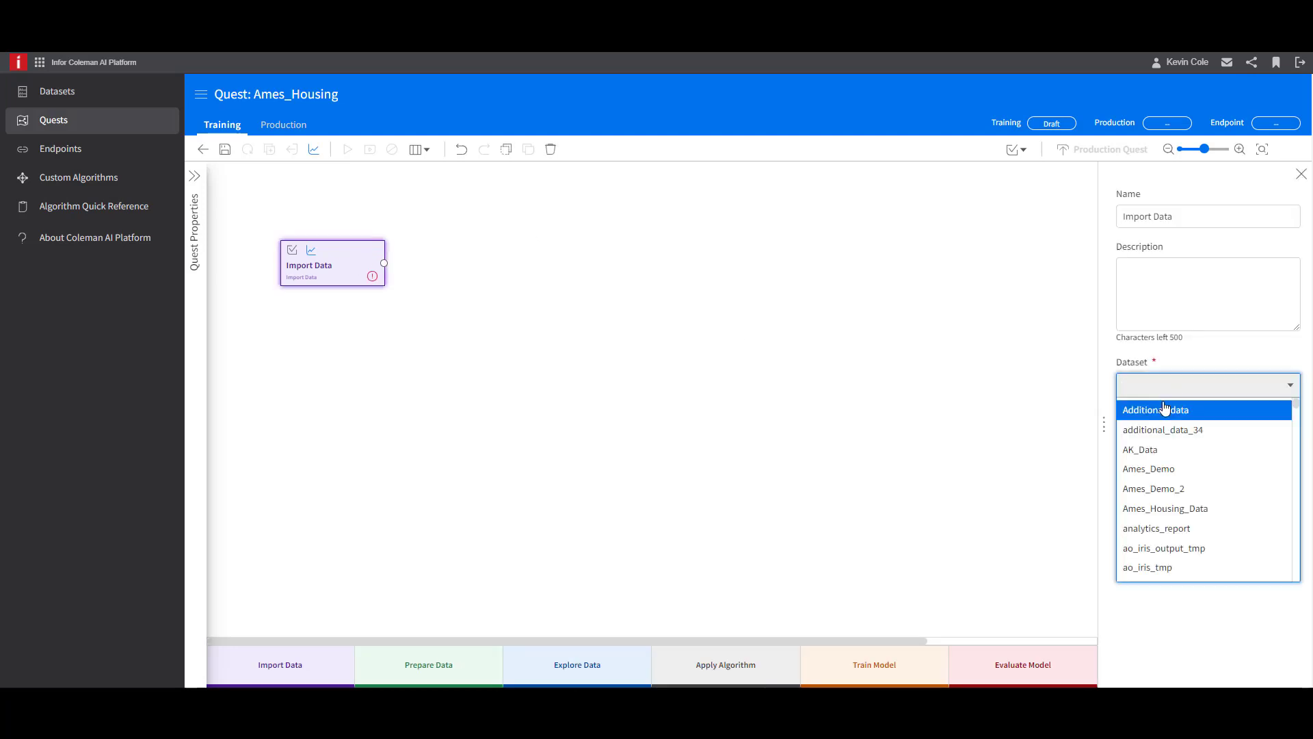
{"action": "left_click", "coordinate": [1189, 509]}
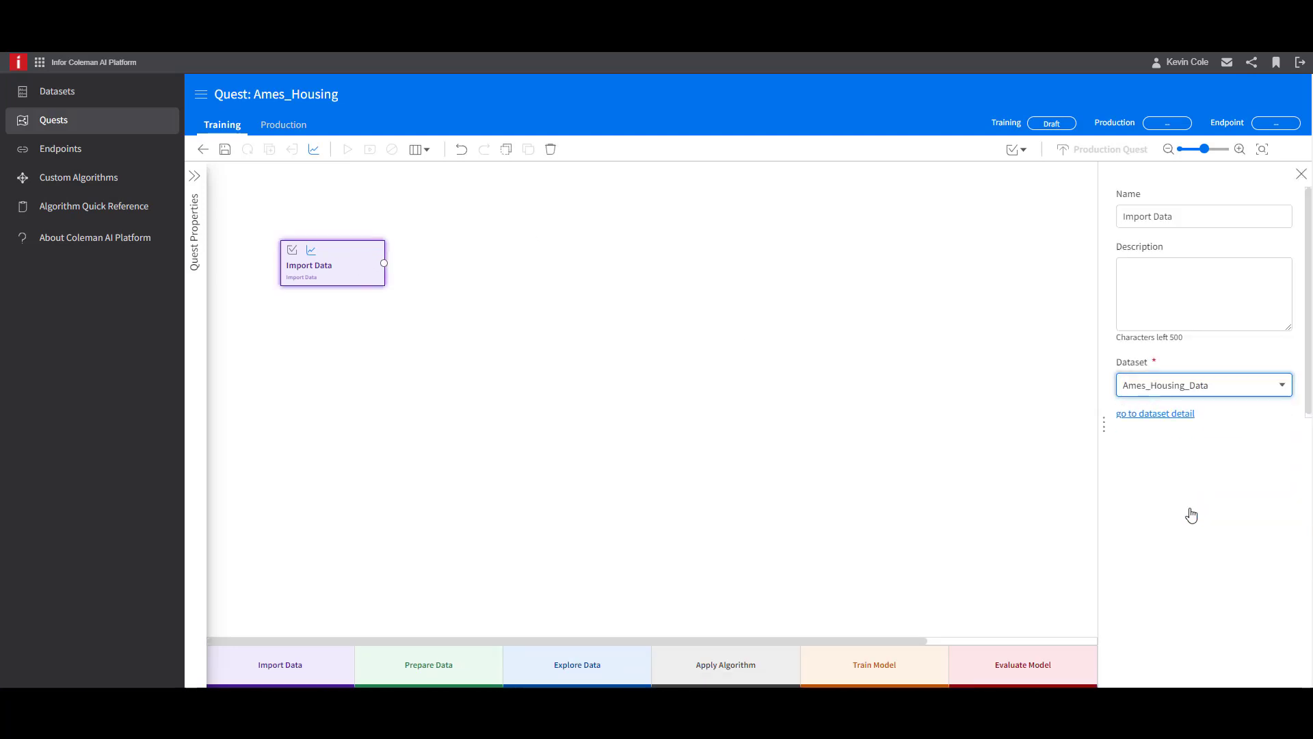
{"action": "left_click", "coordinate": [227, 156]}
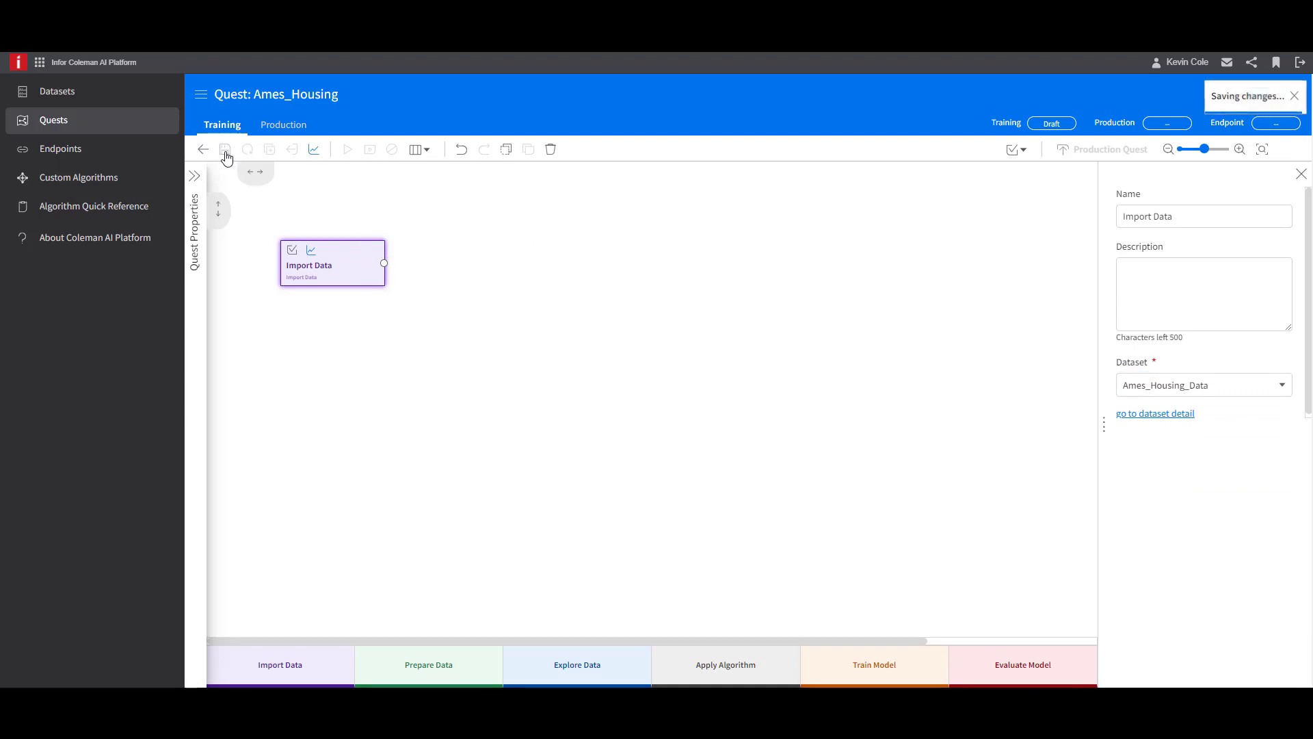
- Examine the Import Data activity's output dataset and its column statistics
{"action": "left_click", "coordinate": [387, 273]}
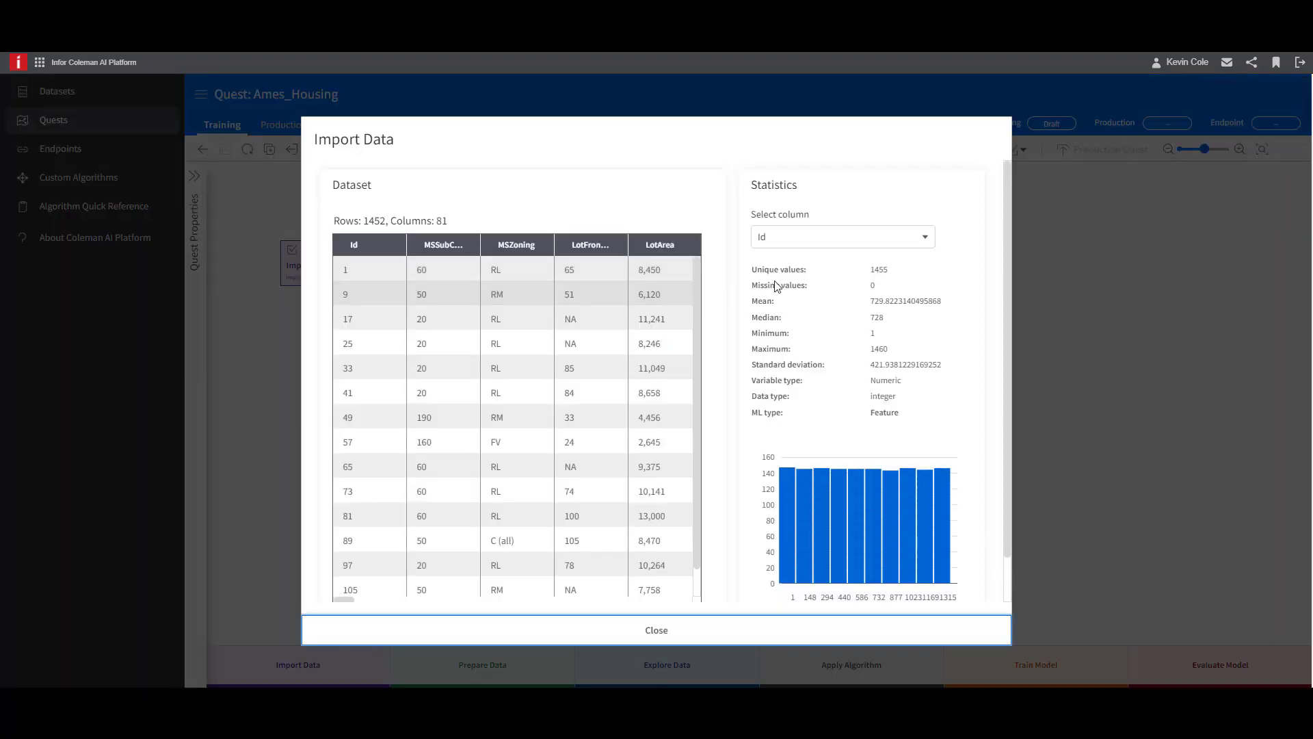
{"action": "left_click", "coordinate": [848, 237]}
{"action": "left_click", "coordinate": [836, 279]}
{"action": "left_click", "coordinate": [886, 239]}
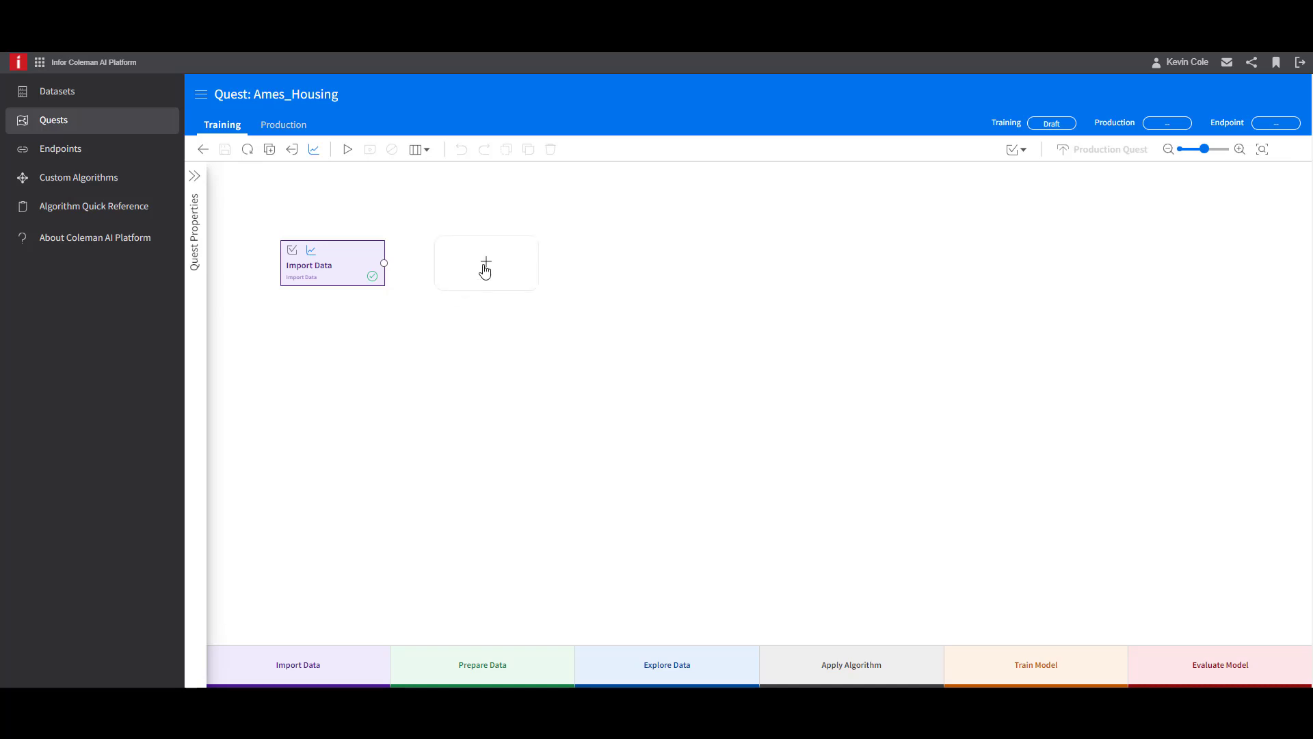
- Add a Scripting activity after Import Data and connect Import Data's output to both of its inputs
{"action": "left_click", "coordinate": [485, 268]}
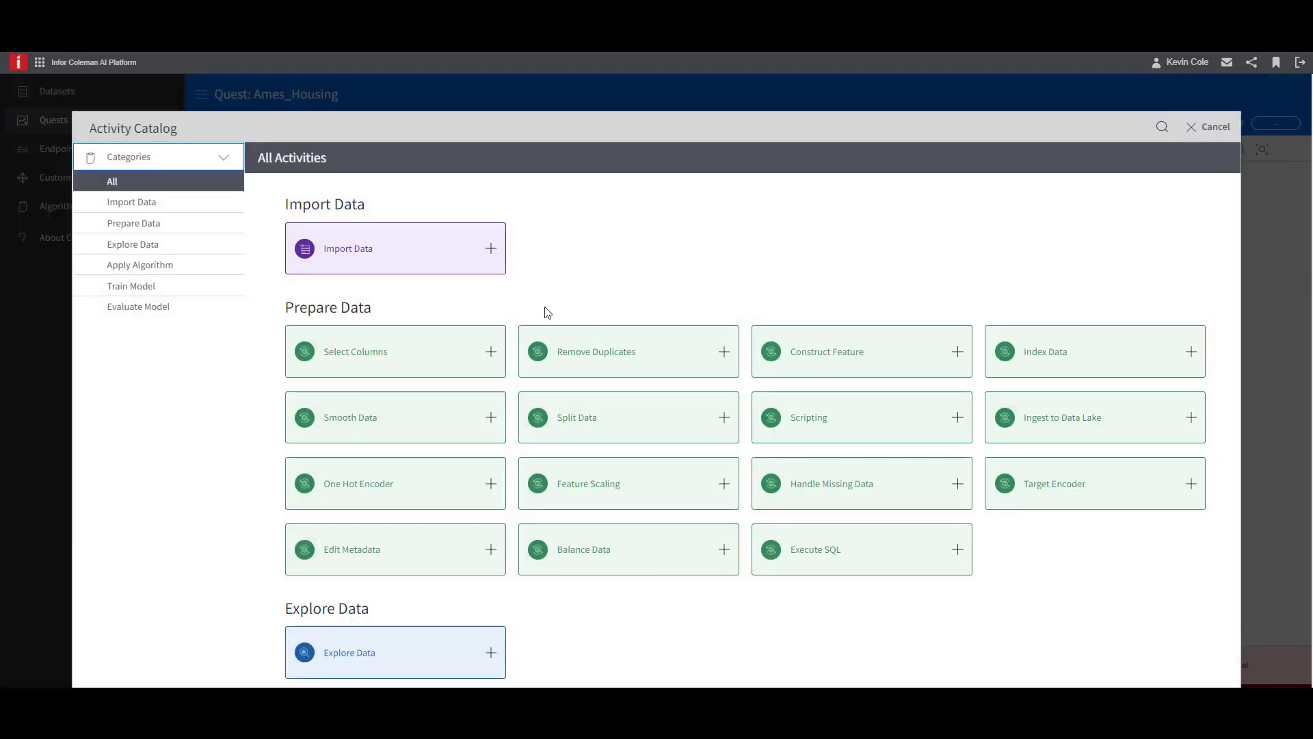
{"action": "left_click", "coordinate": [959, 418]}
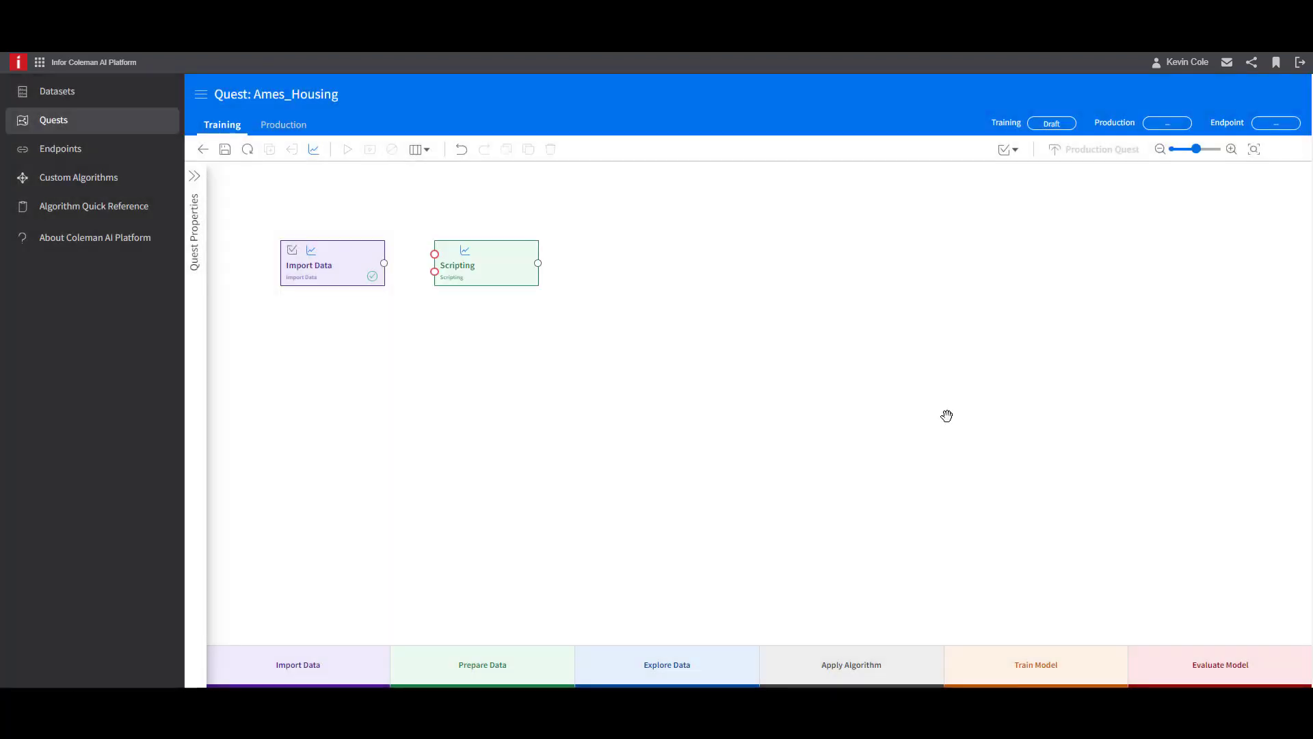
{"action": "left_click_drag", "start_coordinate": [385, 263], "coordinate": [435, 262]}
- Give the Scripting activity a pandas script that keeps rows with SaleCondition 'Normal' and Utilities 'AllPub', and save the script
{"action": "left_click", "coordinate": [510, 281]}
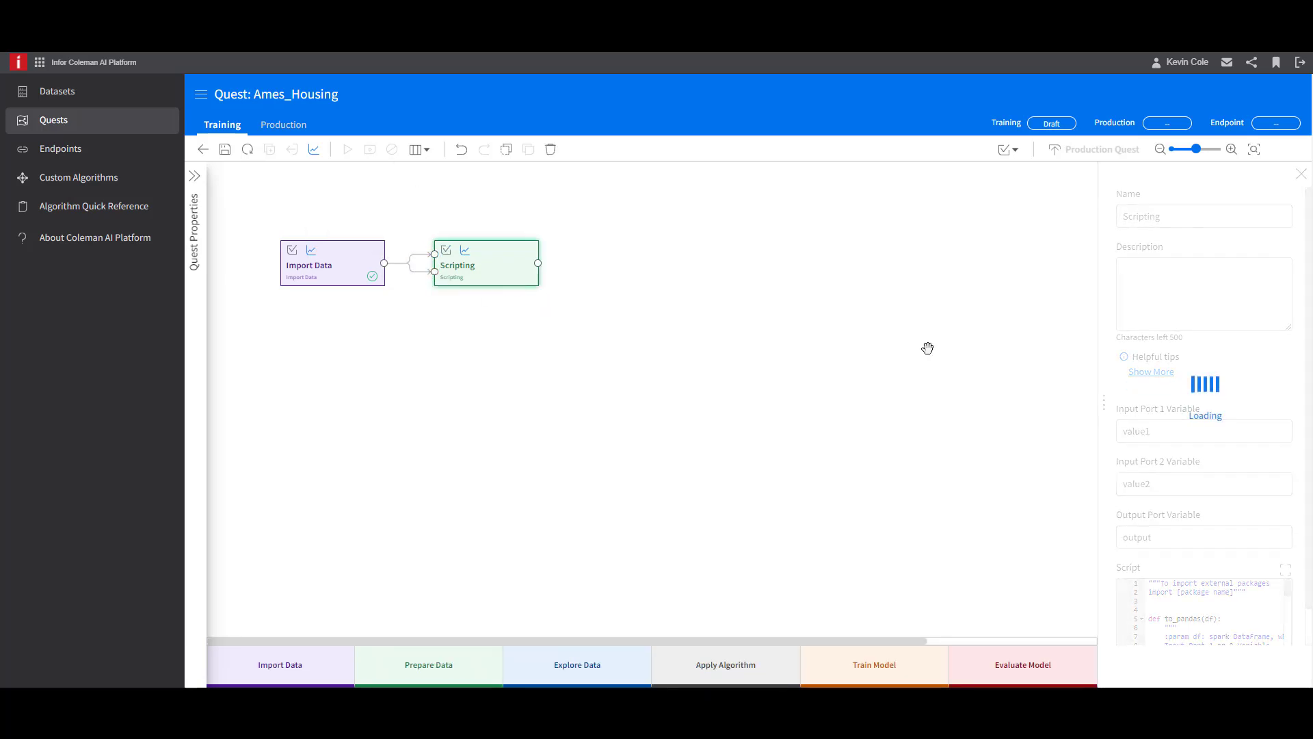
{"action": "left_click", "coordinate": [1285, 570]}
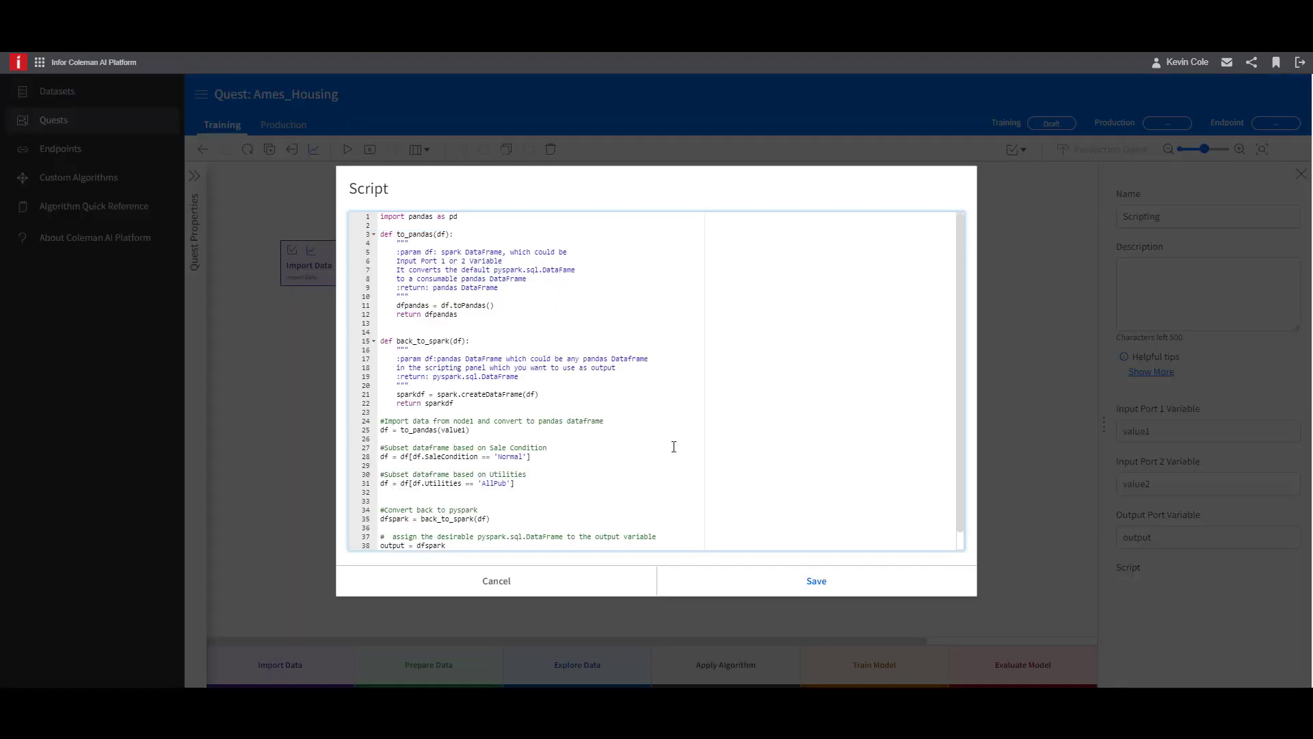
{"action": "scroll", "coordinate": [674, 416], "scroll_direction": "down", "scroll_amount": 1}
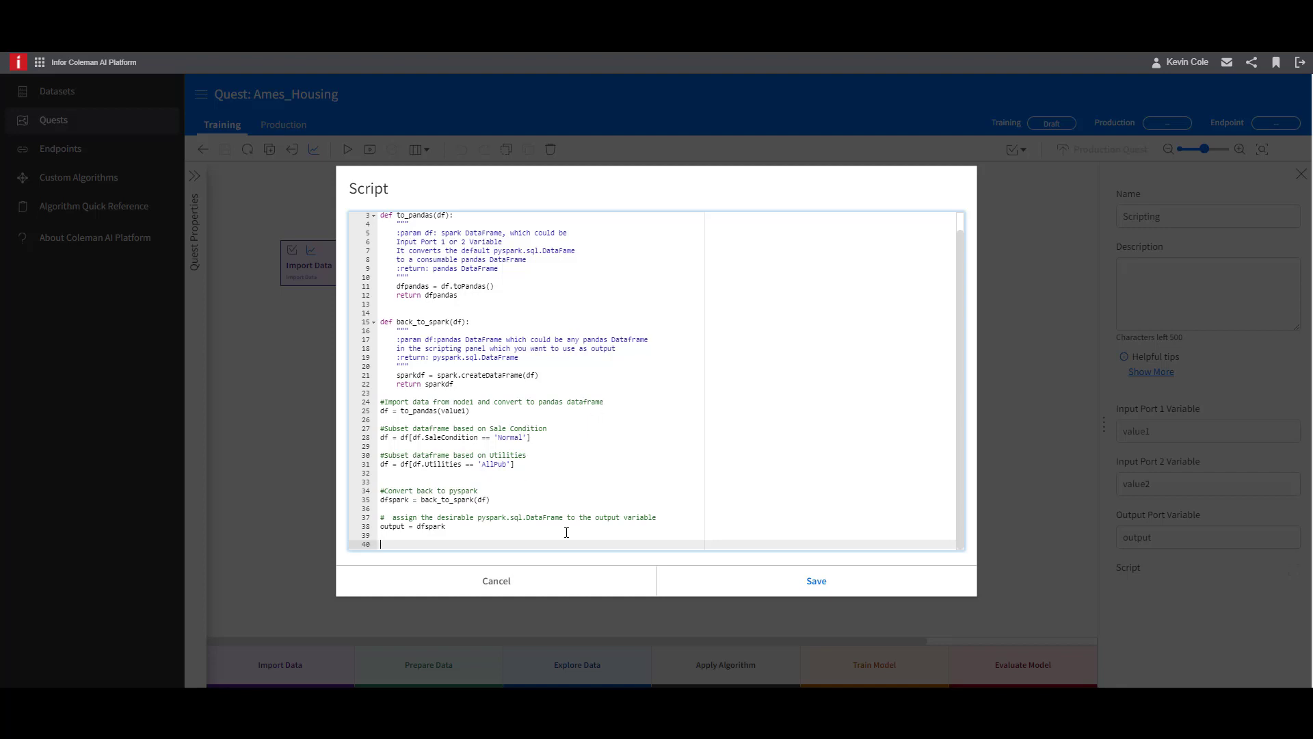
{"action": "left_click", "coordinate": [785, 580]}
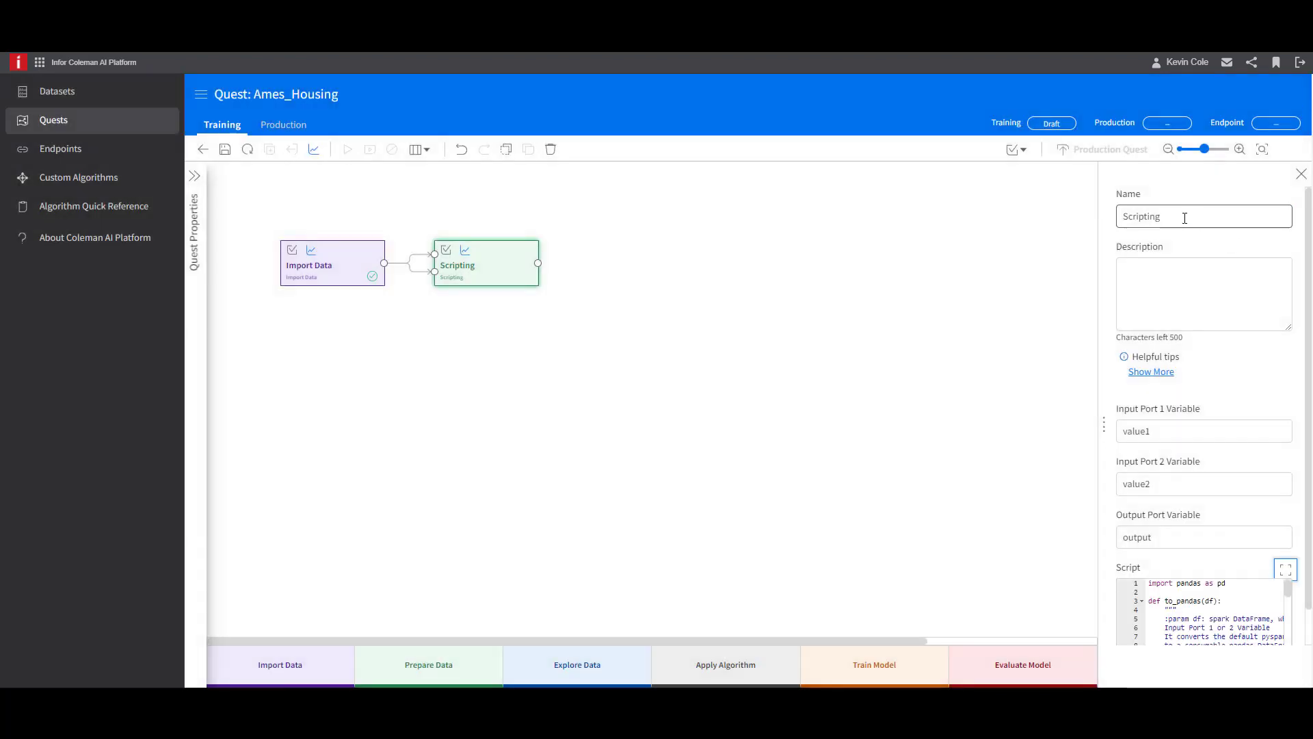
- Rename the activity Qualified Properties, describe it as "Subset data to include properties with normal sale conditions and public utilities.", and save the quest
{"action": "triple_click", "coordinate": [1181, 217]}
{"action": "type", "text": "Qualified Properties"}
{"action": "left_click", "coordinate": [1239, 315]}
{"action": "type", "text": "Subset data to include properties with normal sale conditions and public utilities."}
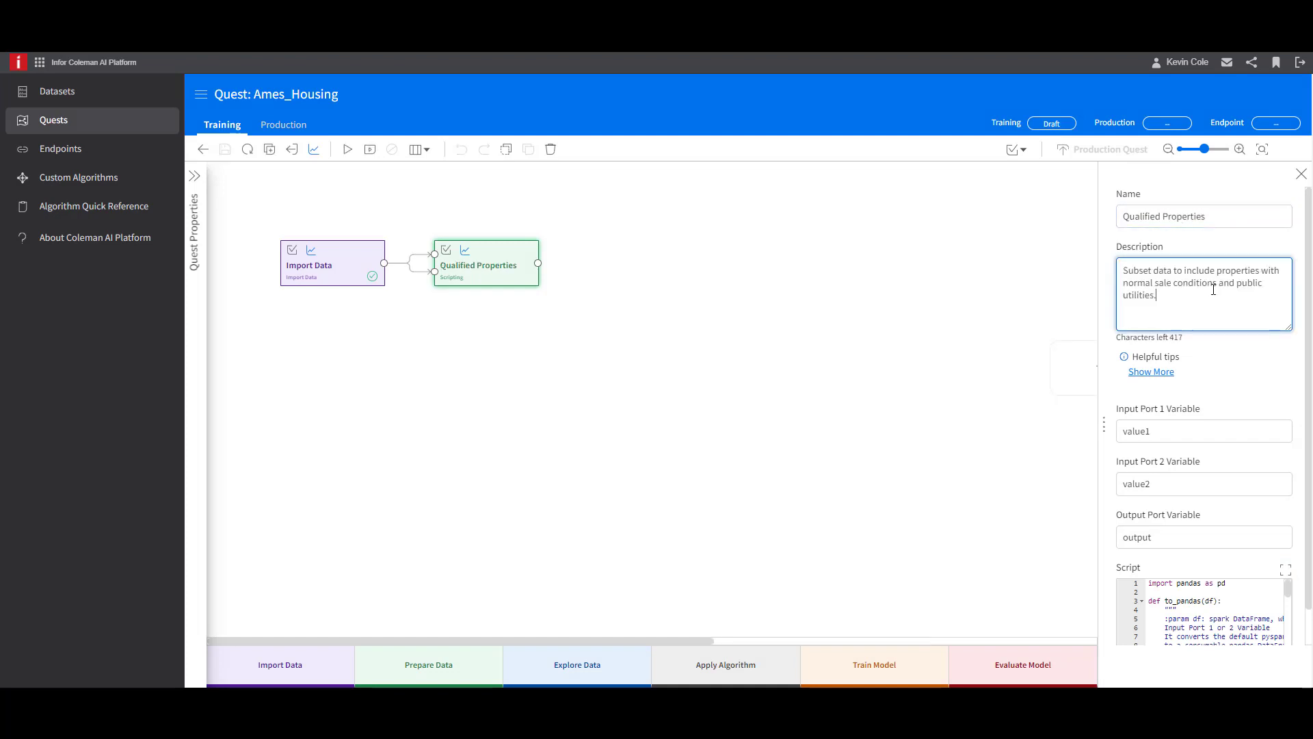
{"action": "left_click", "coordinate": [225, 149]}
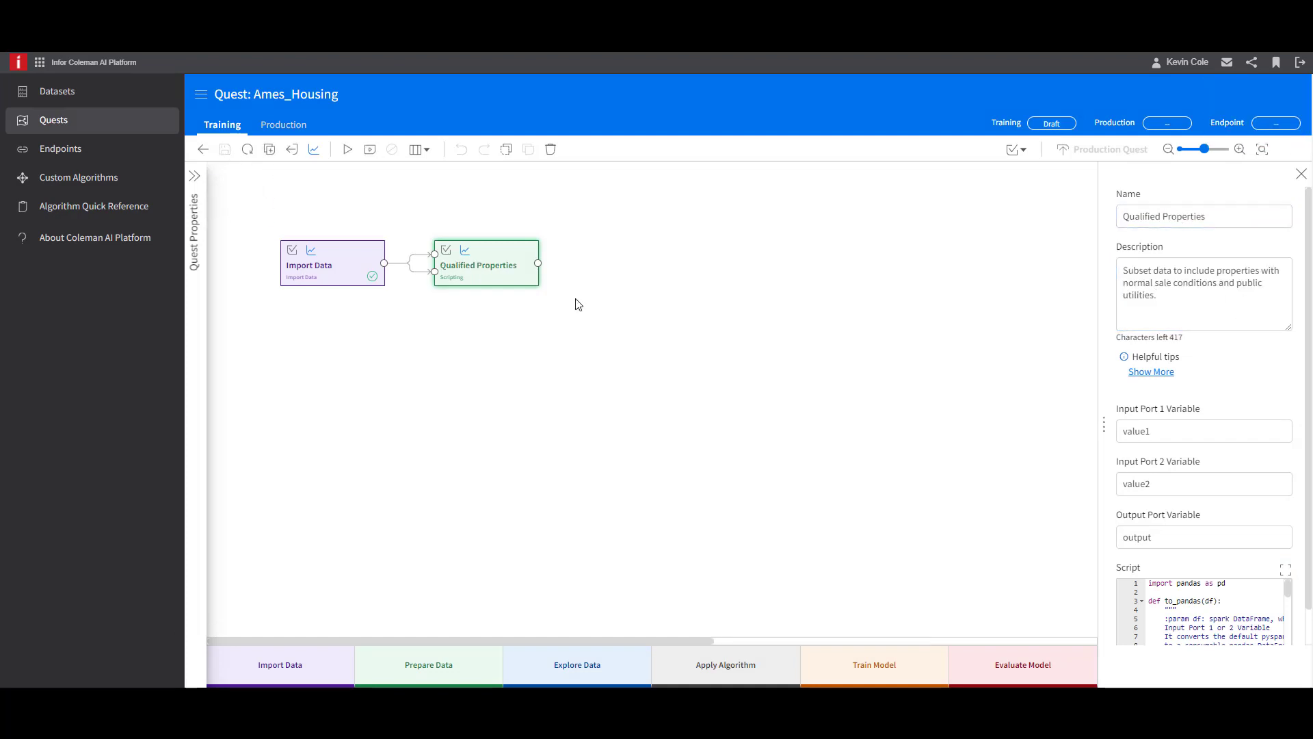
- Add a second Scripting activity and connect the output of Qualified Properties to both of its inputs
{"action": "mouse_move", "coordinate": [619, 270]}
{"action": "left_click", "coordinate": [640, 265]}
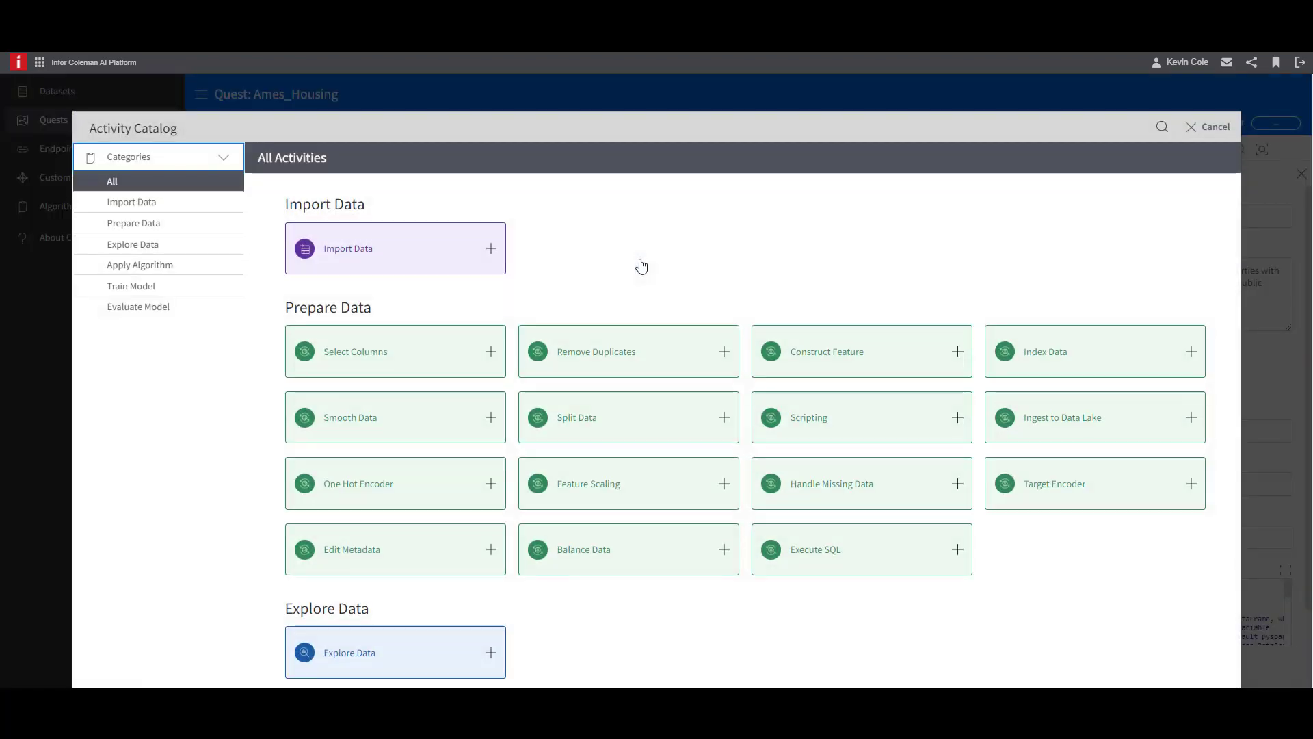
{"action": "left_click", "coordinate": [957, 418]}
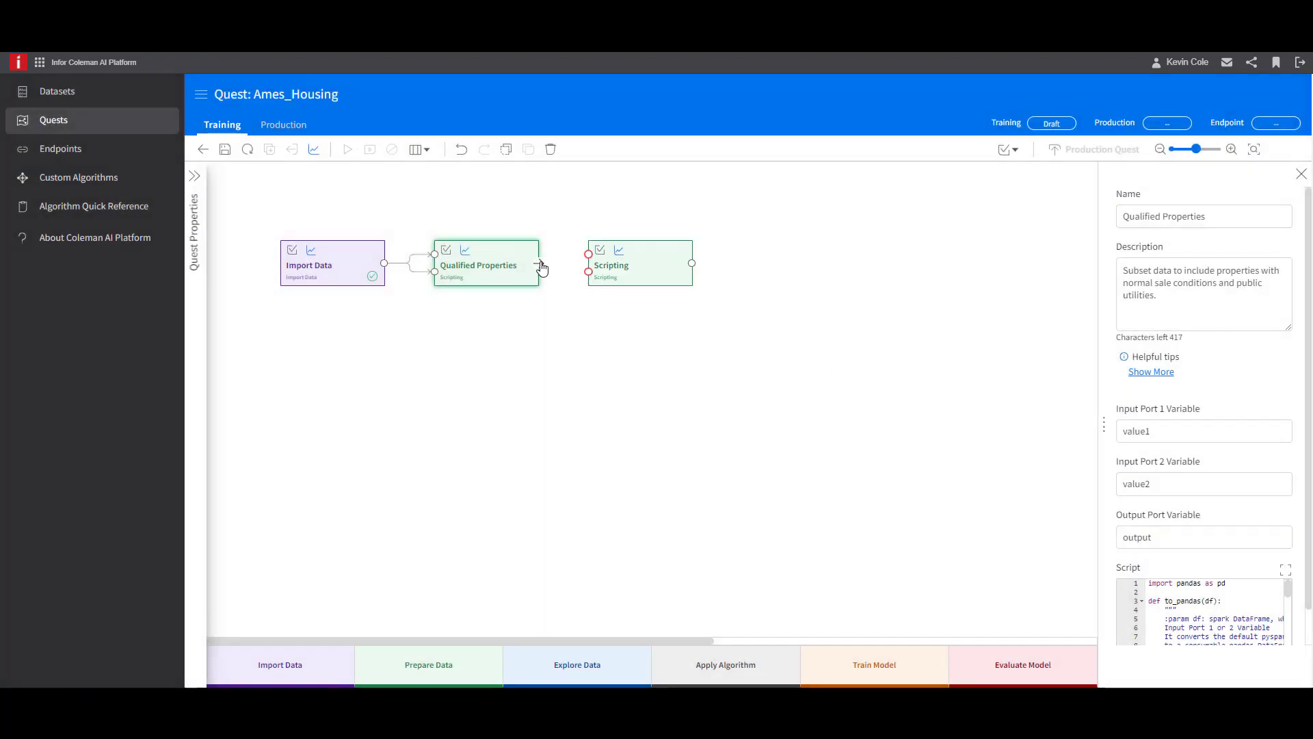
{"action": "left_click_drag", "start_coordinate": [538, 263], "coordinate": [590, 272]}
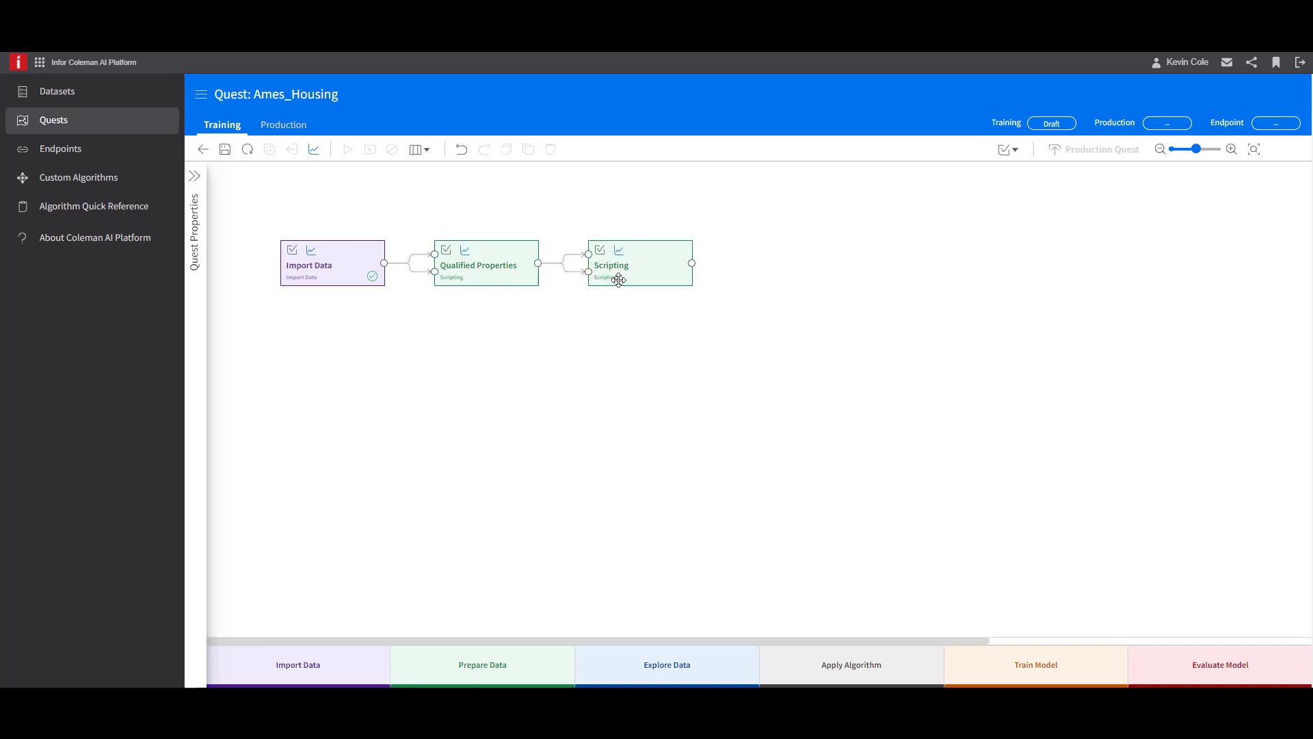
- Rename the second Scripting activity Month Sold and save a pandas script that replaces the MoSold month numbers with names Jan to Dec
{"action": "left_click", "coordinate": [662, 269]}
{"action": "left_click_drag", "start_coordinate": [1175, 215], "coordinate": [1088, 213]}
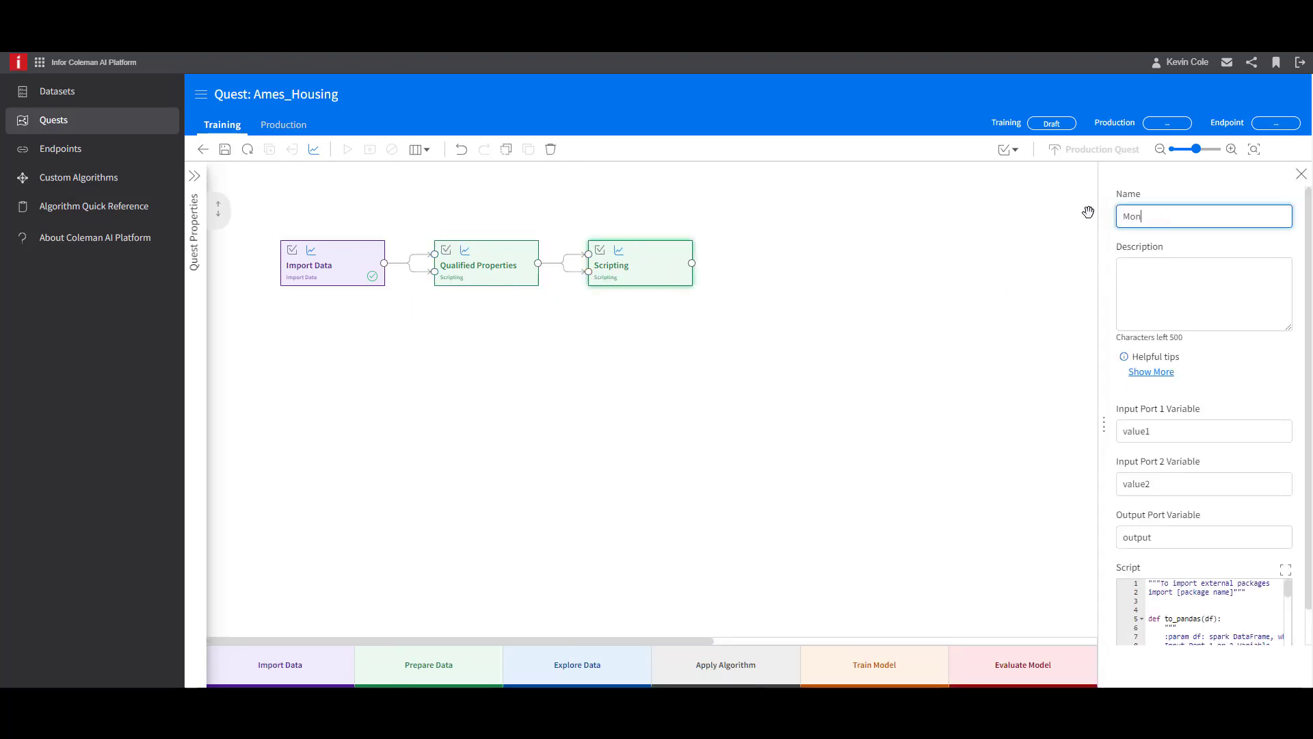
{"action": "type", "text": "Month Sold"}
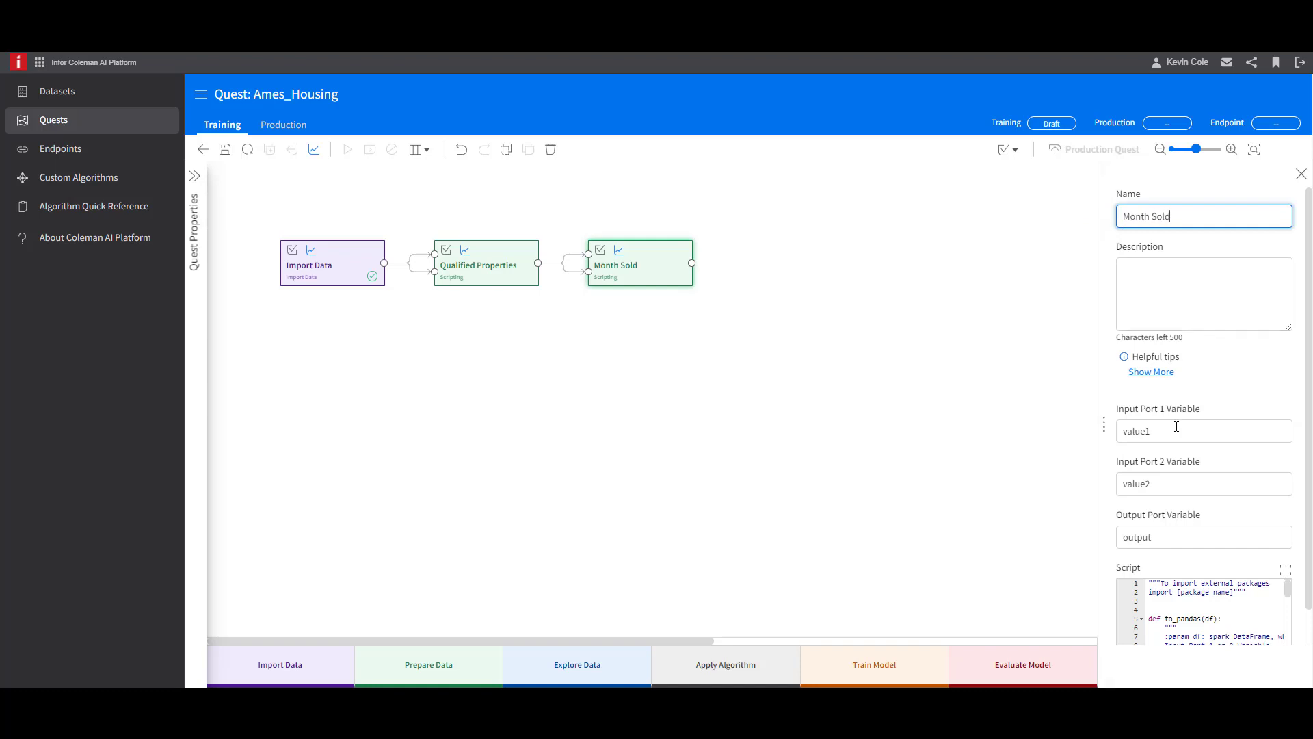
{"action": "left_click", "coordinate": [1287, 568]}
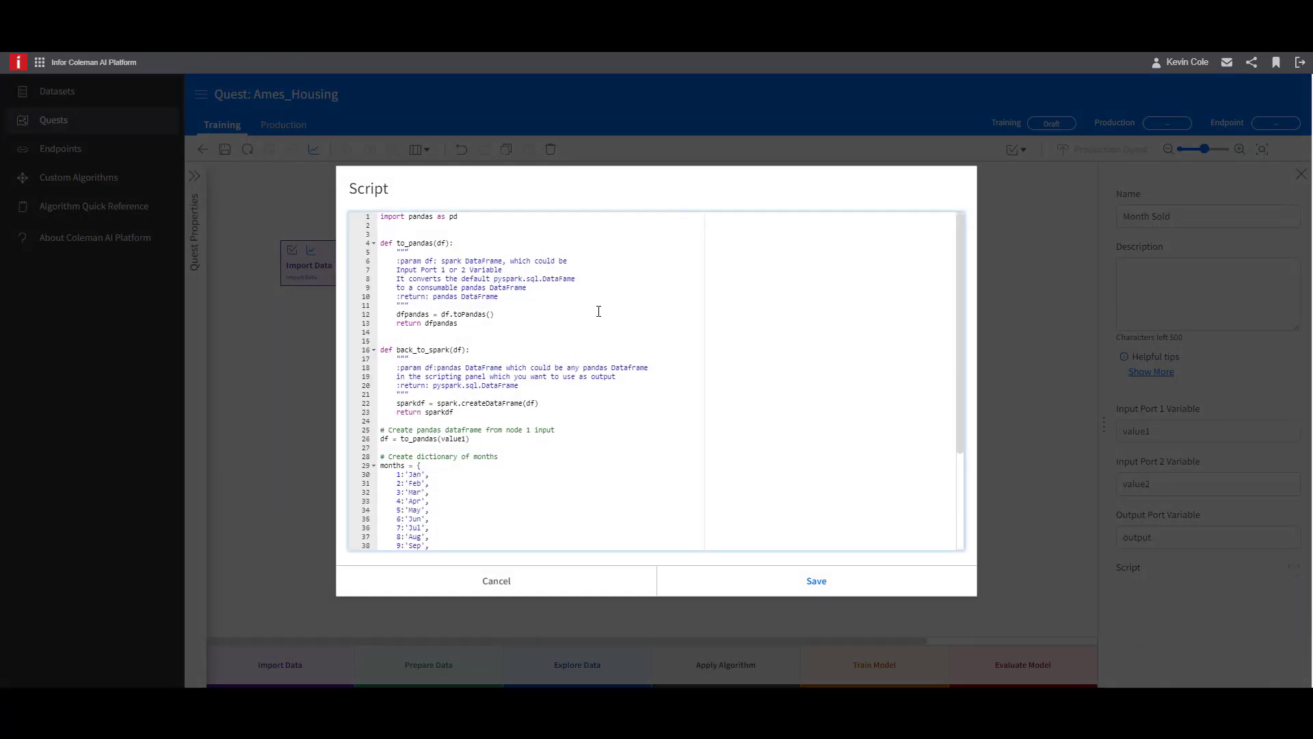
{"action": "scroll", "coordinate": [598, 311], "scroll_direction": "down", "scroll_amount": 5}
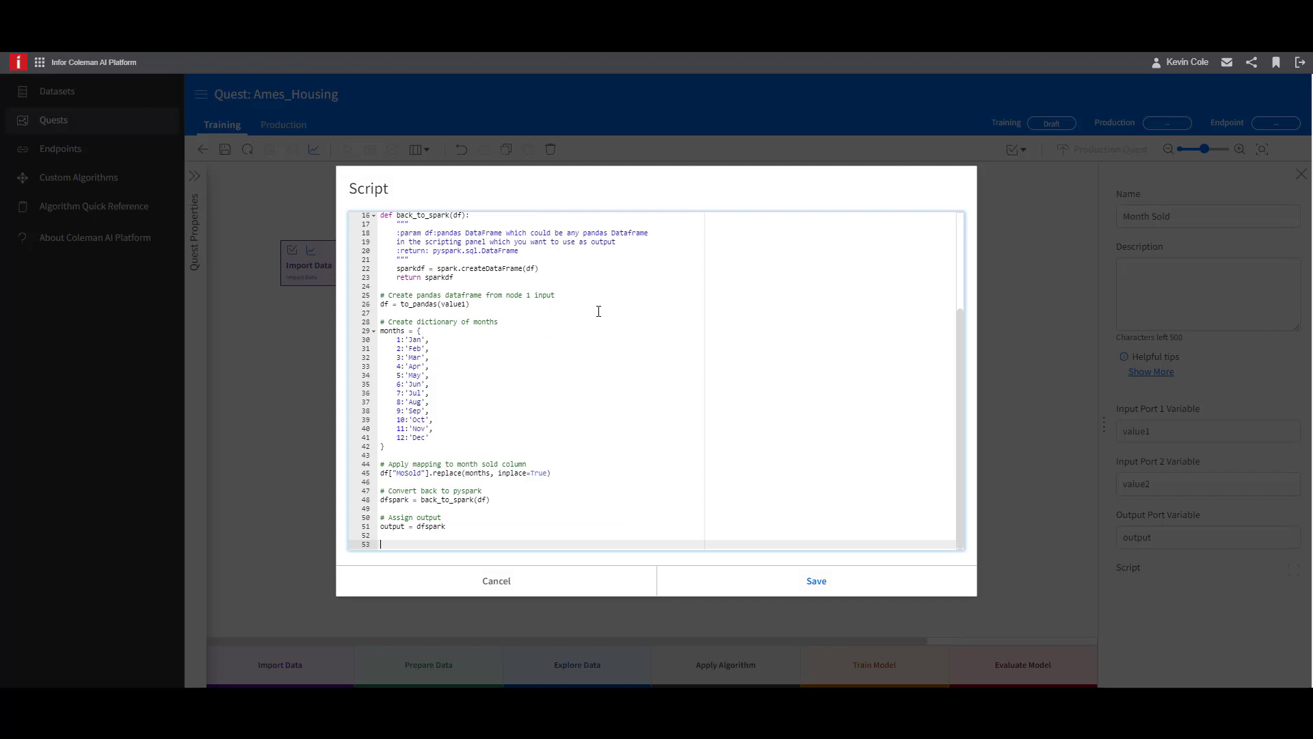
{"action": "scroll", "coordinate": [599, 311], "scroll_direction": "up", "scroll_amount": 5}
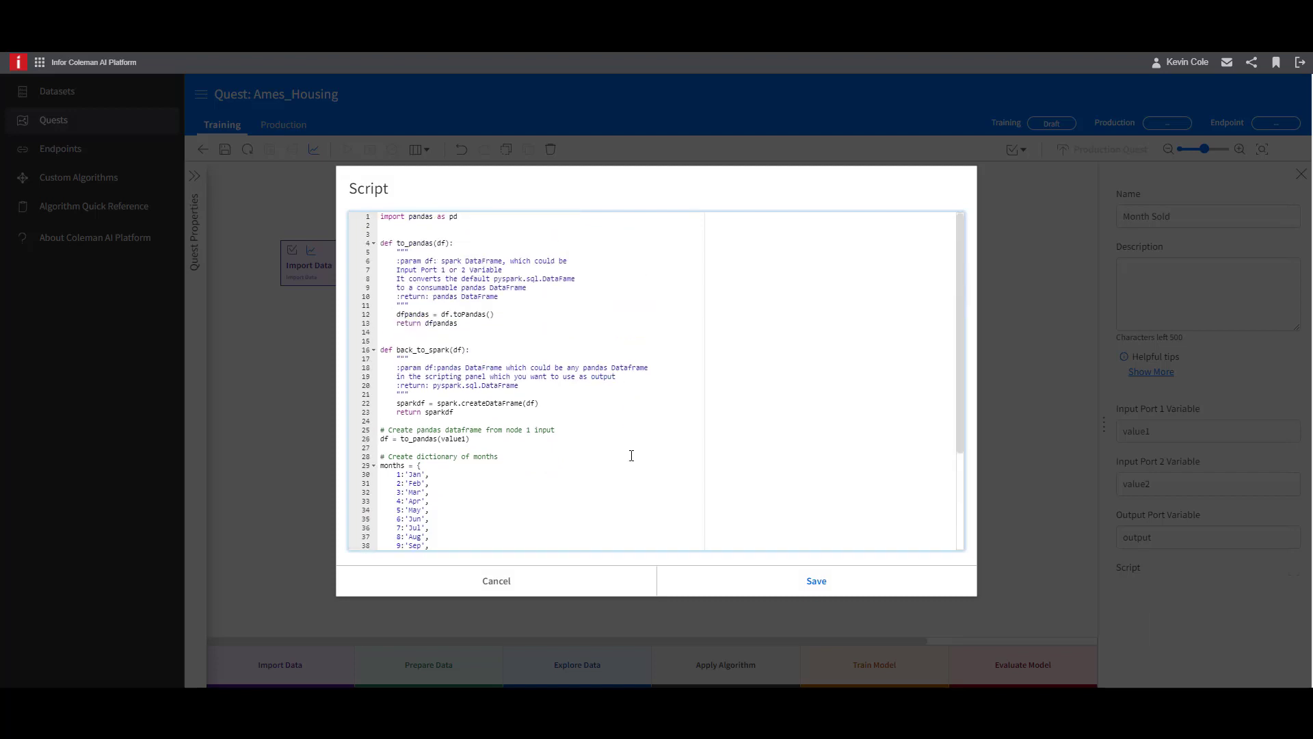
{"action": "left_click", "coordinate": [757, 587]}
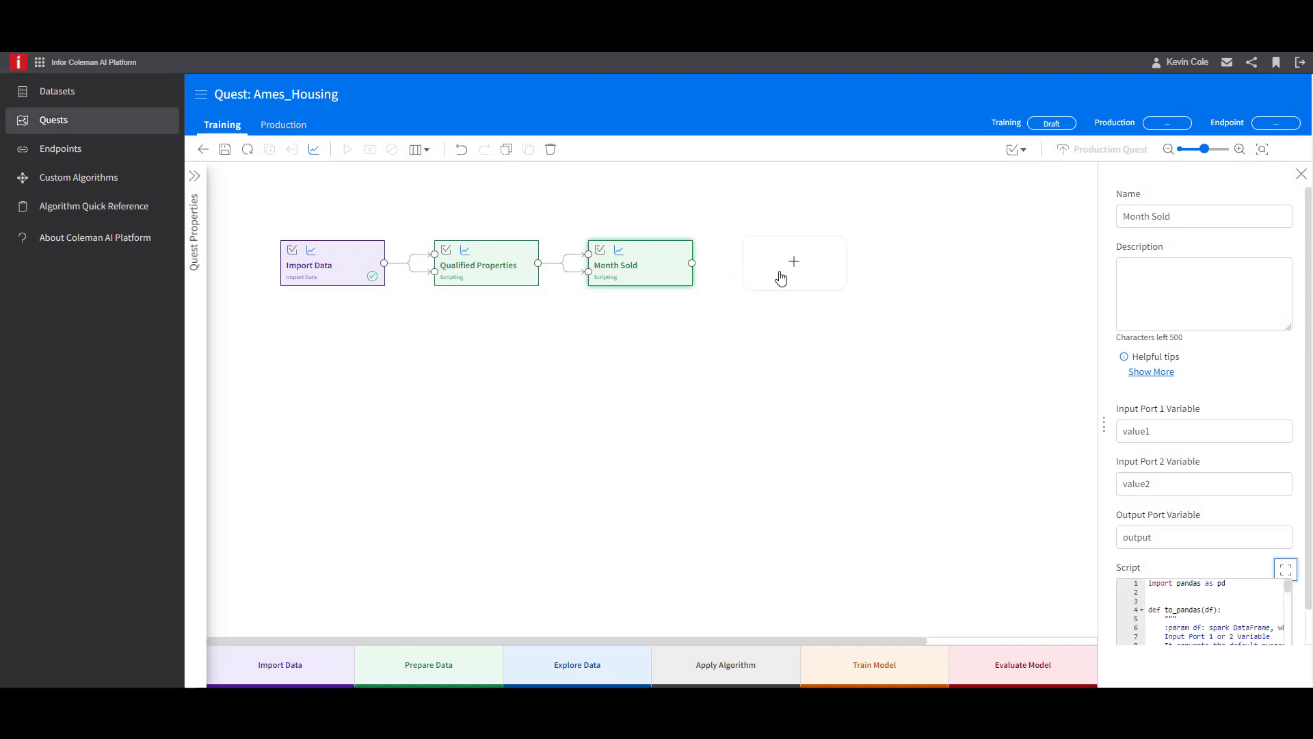
- Add a Construct Feature activity connected to Month Sold's output, name it AirConditioning, and save the quest
{"action": "left_click", "coordinate": [797, 267]}
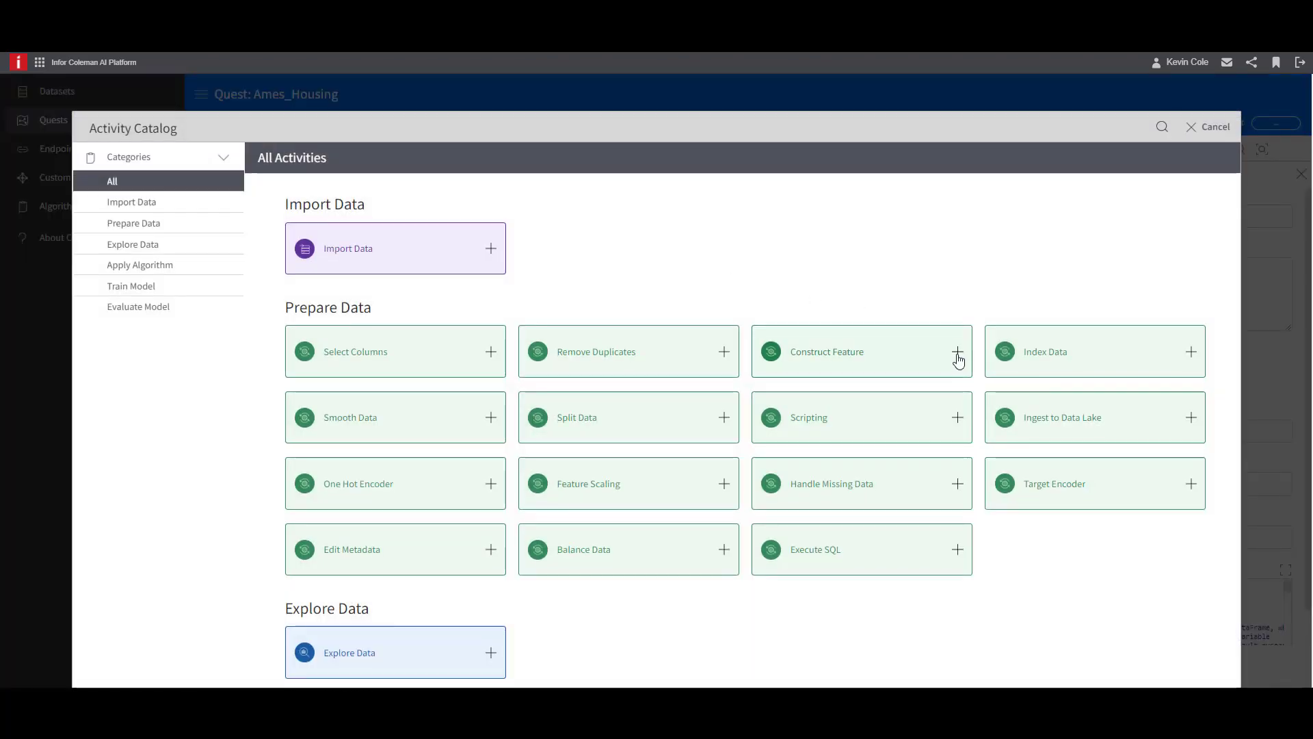
{"action": "left_click", "coordinate": [955, 355]}
{"action": "left_click_drag", "start_coordinate": [693, 263], "coordinate": [742, 263]}
{"action": "left_click", "coordinate": [787, 270]}
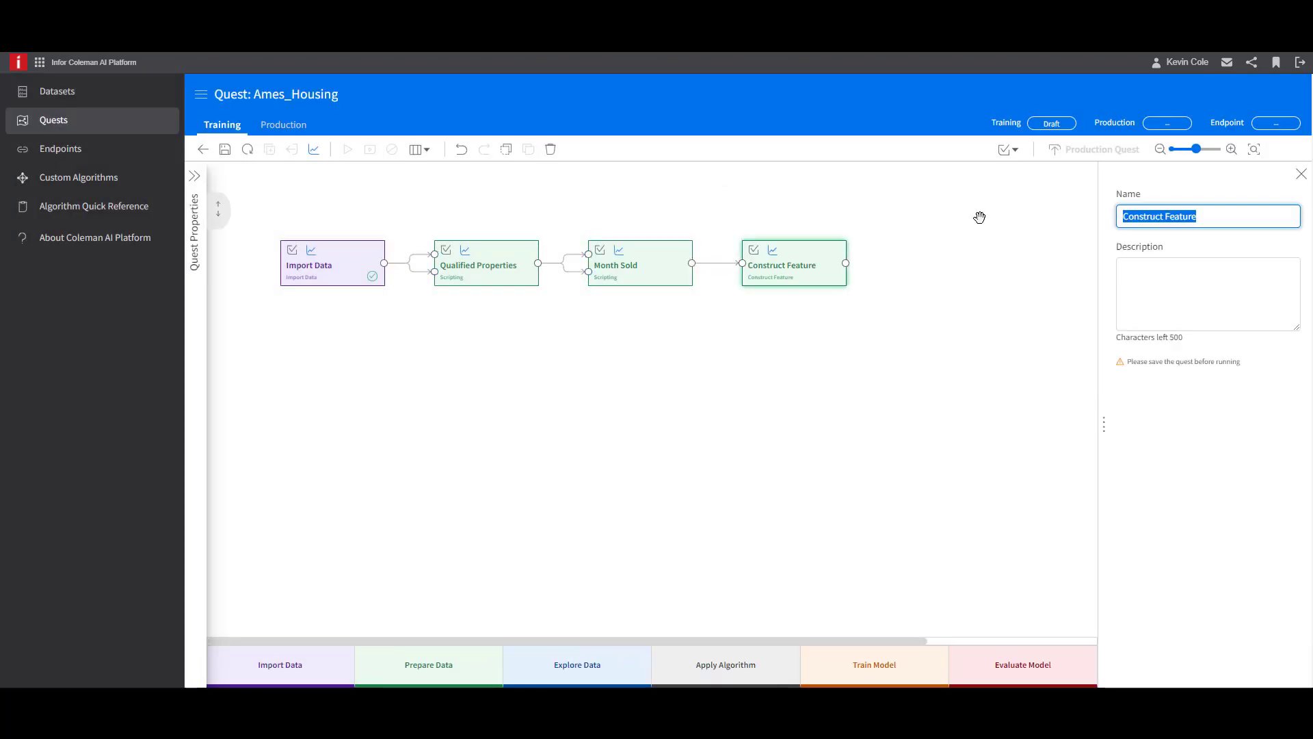
{"action": "type", "text": "AirConditioning"}
{"action": "left_click", "coordinate": [230, 152]}
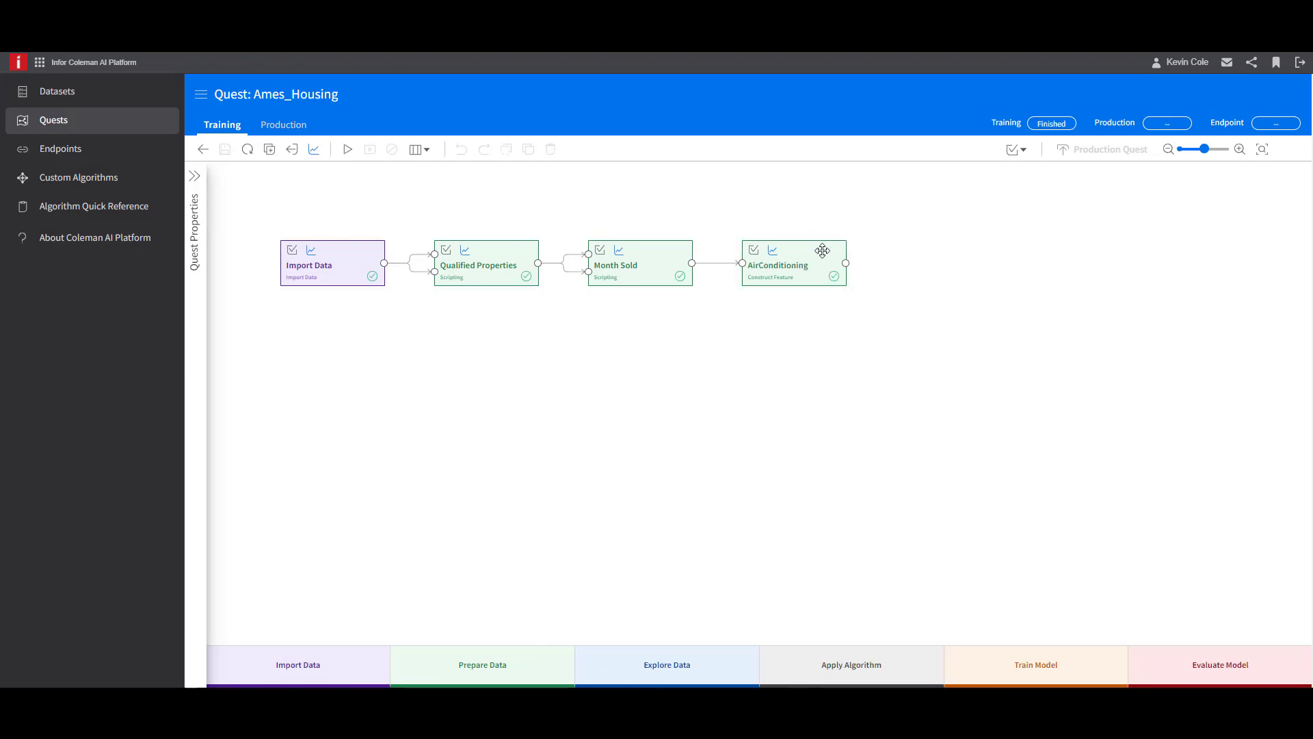
- Add an INTEGER feature named AirConditioning with the expression if(CentralAir='Y',1,0) to the AirConditioning activity
{"action": "left_click", "coordinate": [818, 247]}
{"action": "left_click", "coordinate": [1288, 388]}
{"action": "left_click", "coordinate": [530, 456]}
{"action": "type", "text": "if"}
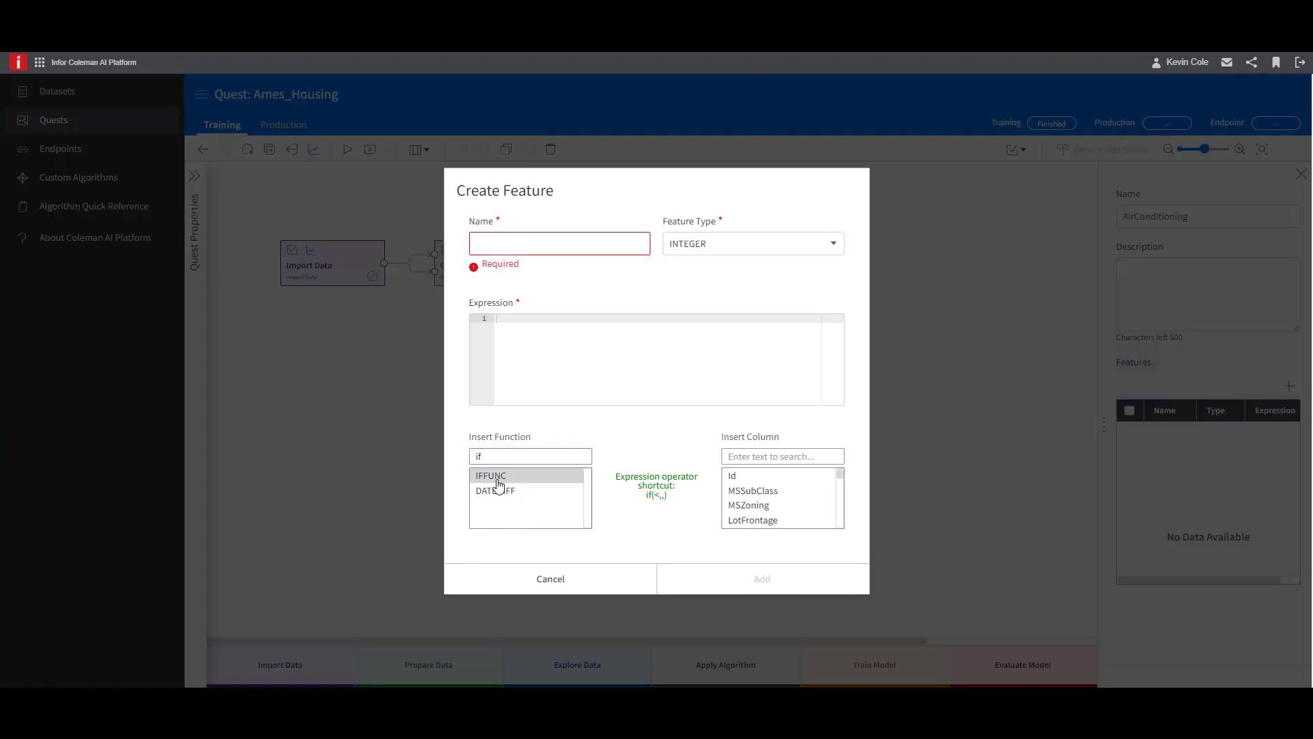
{"action": "double_click", "coordinate": [494, 476]}
{"action": "left_click_drag", "start_coordinate": [532, 296], "coordinate": [495, 296]}
{"action": "type", "text": "if(CentralAir='Y',1,0)"}
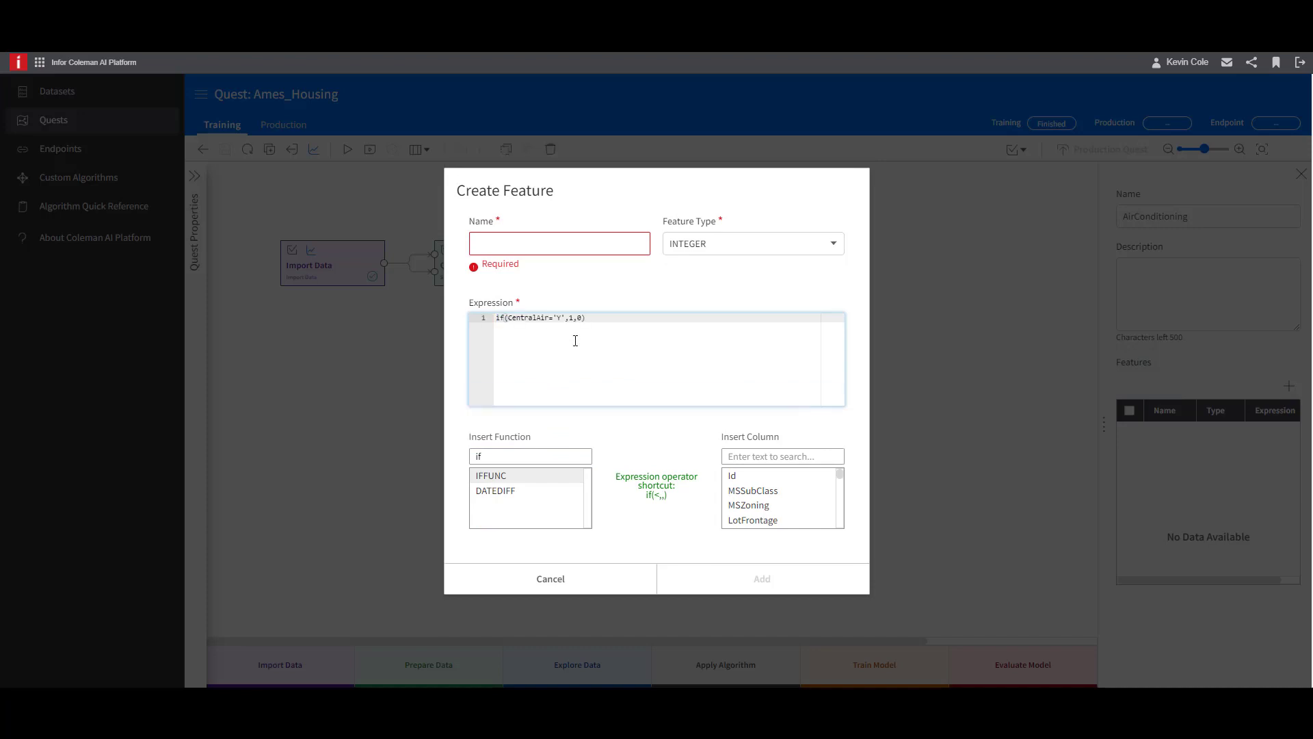
{"action": "left_click", "coordinate": [547, 245]}
{"action": "type", "text": "AirConditioning"}
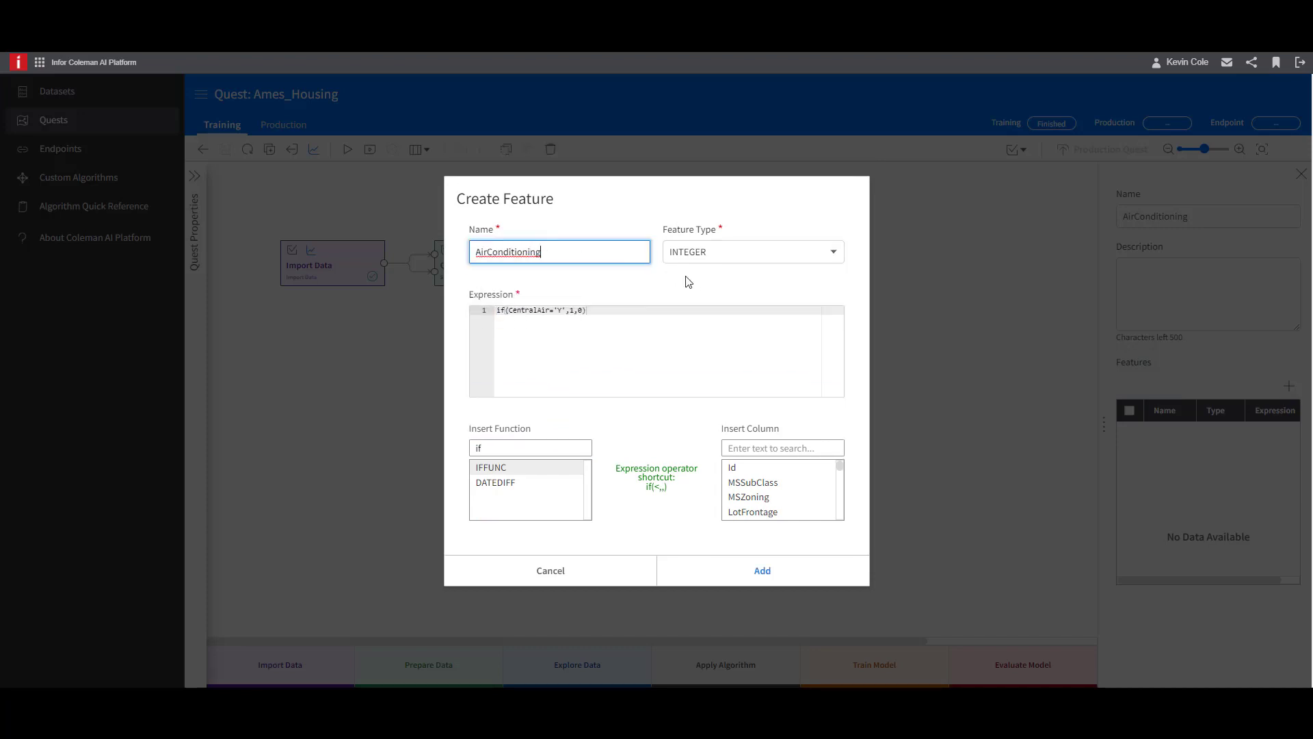
{"action": "left_click", "coordinate": [687, 278]}
{"action": "left_click", "coordinate": [766, 576]}
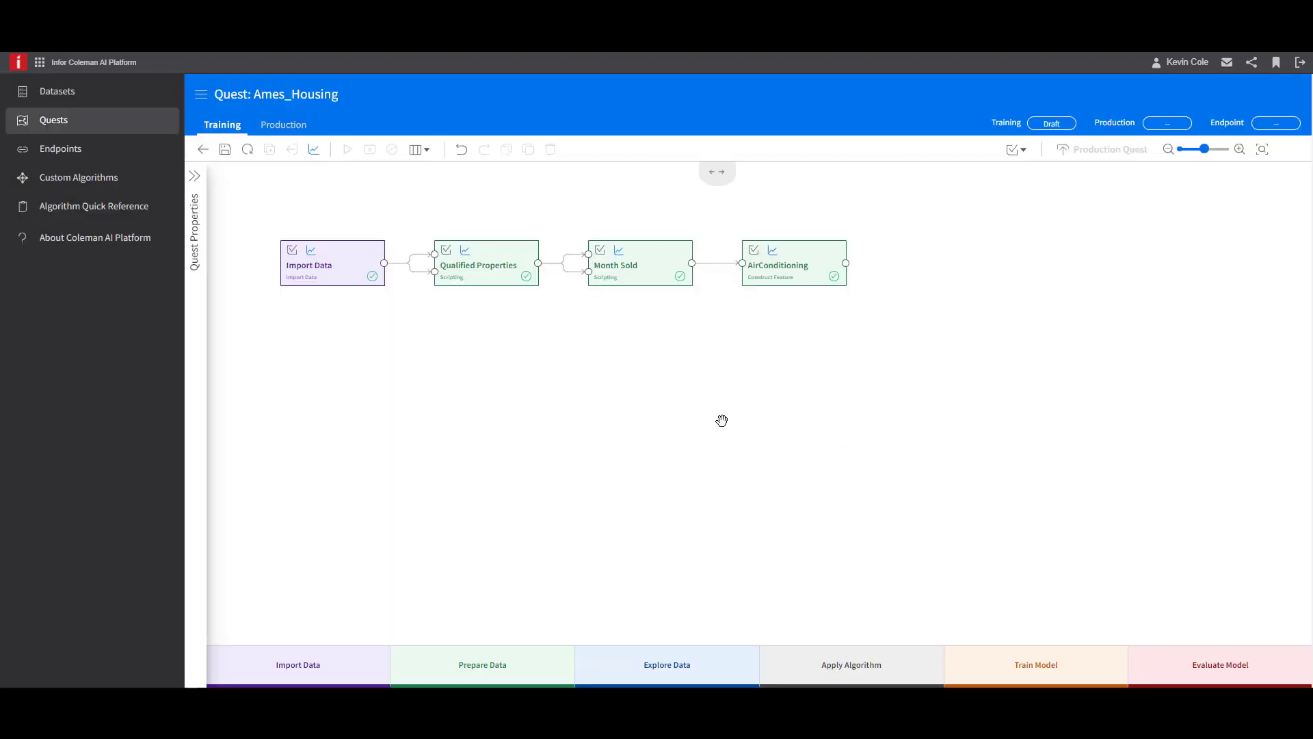
- Examine the LotFrontage column's values and statistics in the Import Data output, and close the preview
{"action": "double_click", "coordinate": [386, 267]}
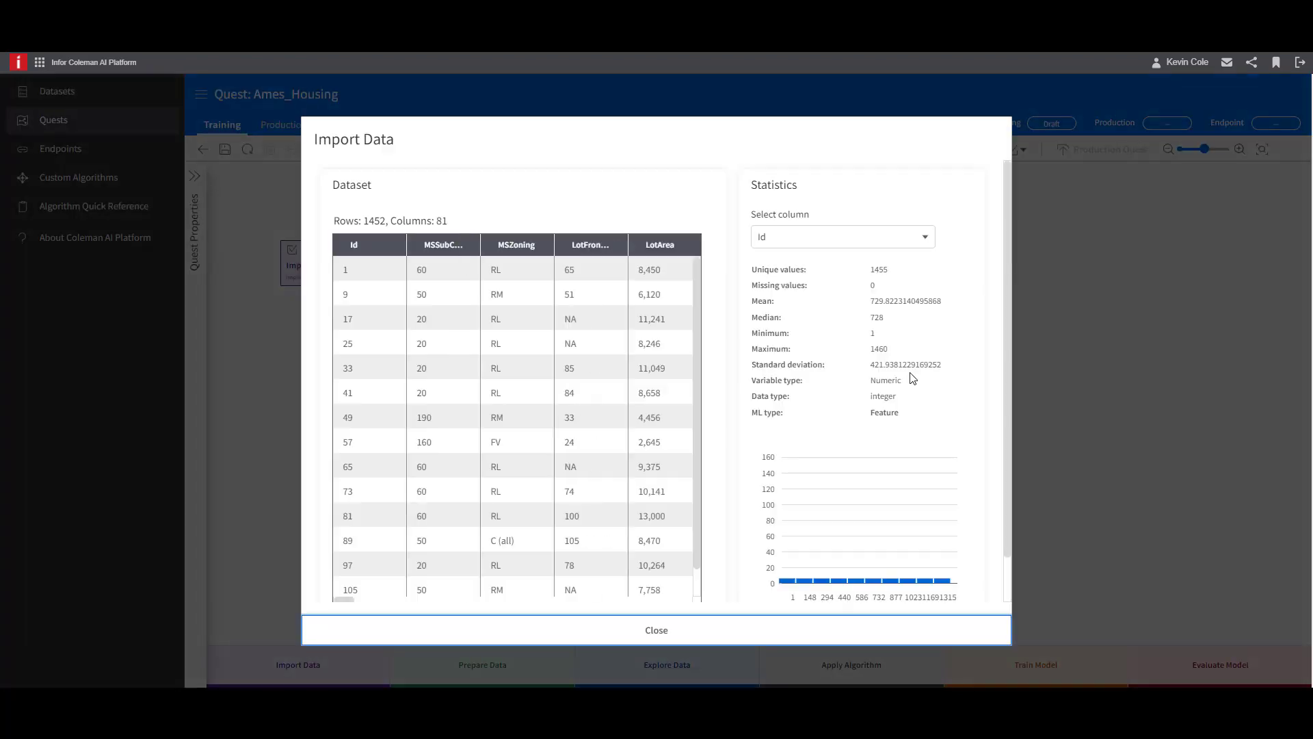
{"action": "left_click", "coordinate": [830, 236]}
{"action": "left_click", "coordinate": [817, 321]}
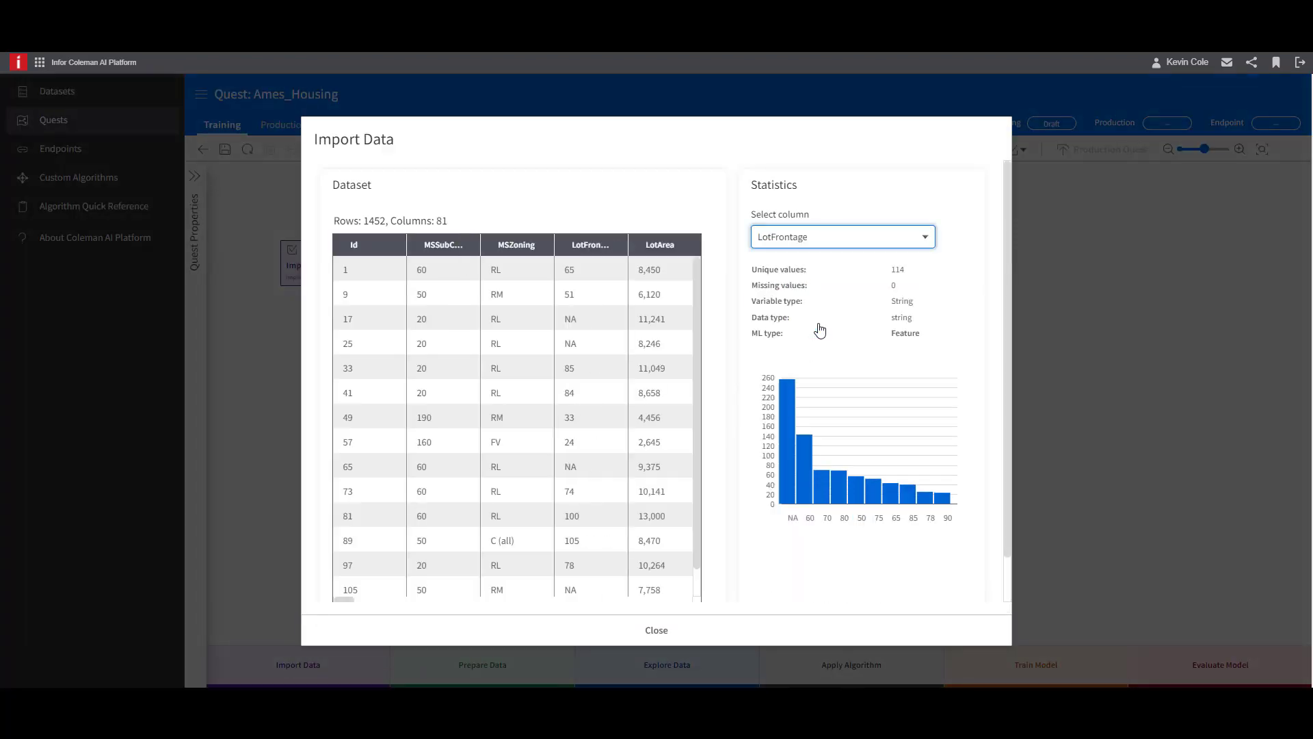
{"action": "mouse_move", "coordinate": [787, 410]}
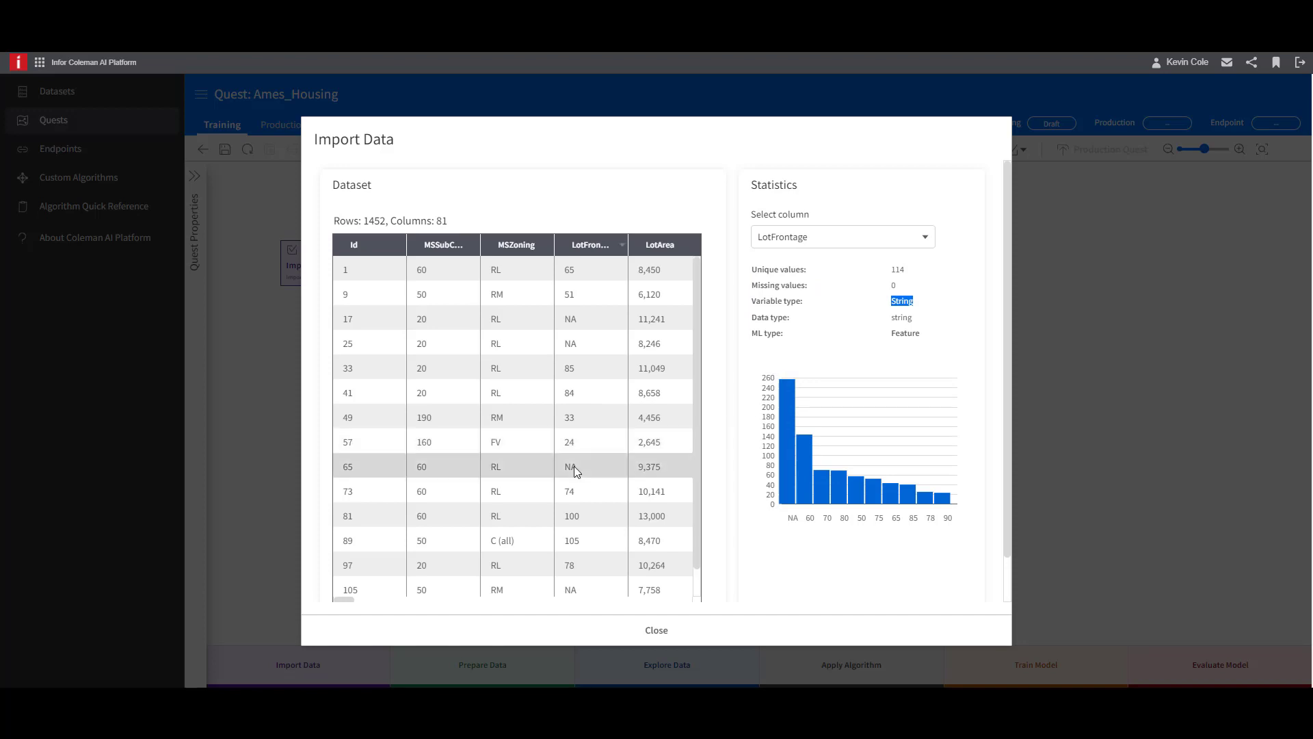
{"action": "left_click", "coordinate": [664, 630]}
- Add an Edit Metadata activity connected to the output of AirConditioning and open its settings
{"action": "left_click_drag", "start_coordinate": [846, 271], "coordinate": [928, 273]}
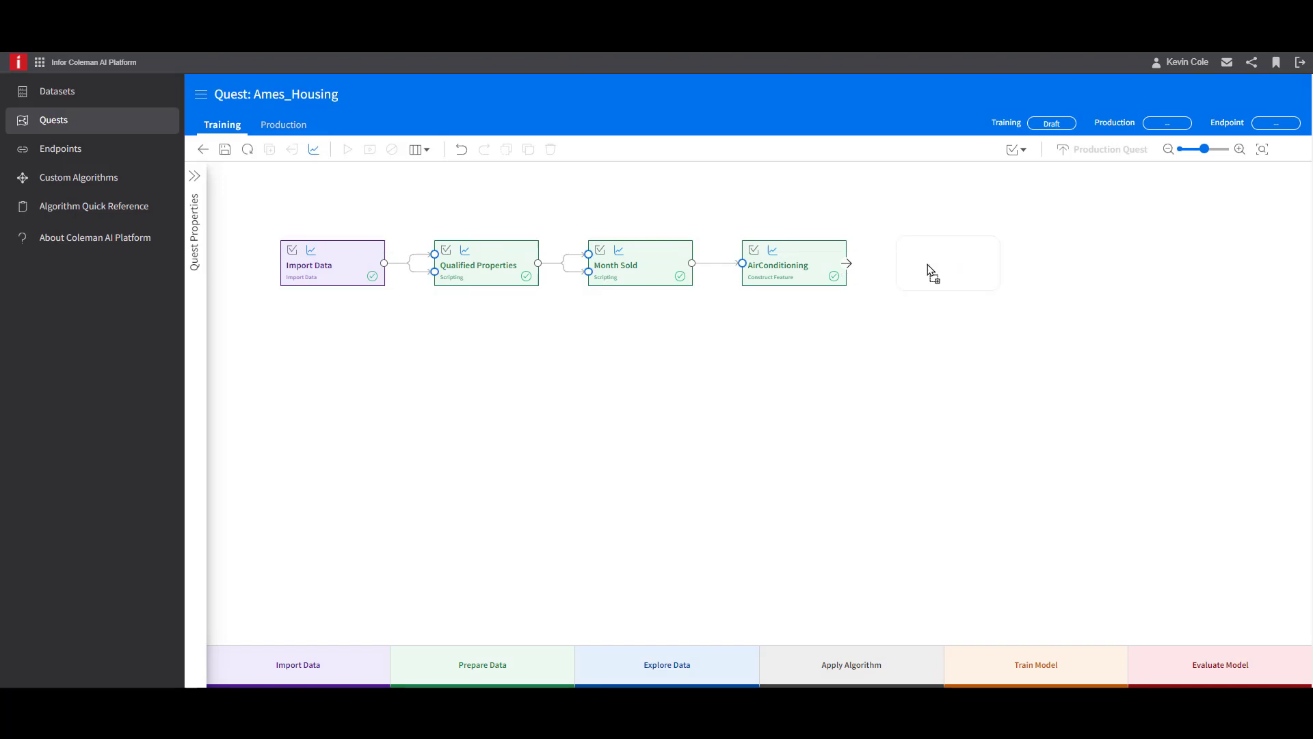
{"action": "left_click", "coordinate": [491, 446]}
{"action": "left_click", "coordinate": [975, 275]}
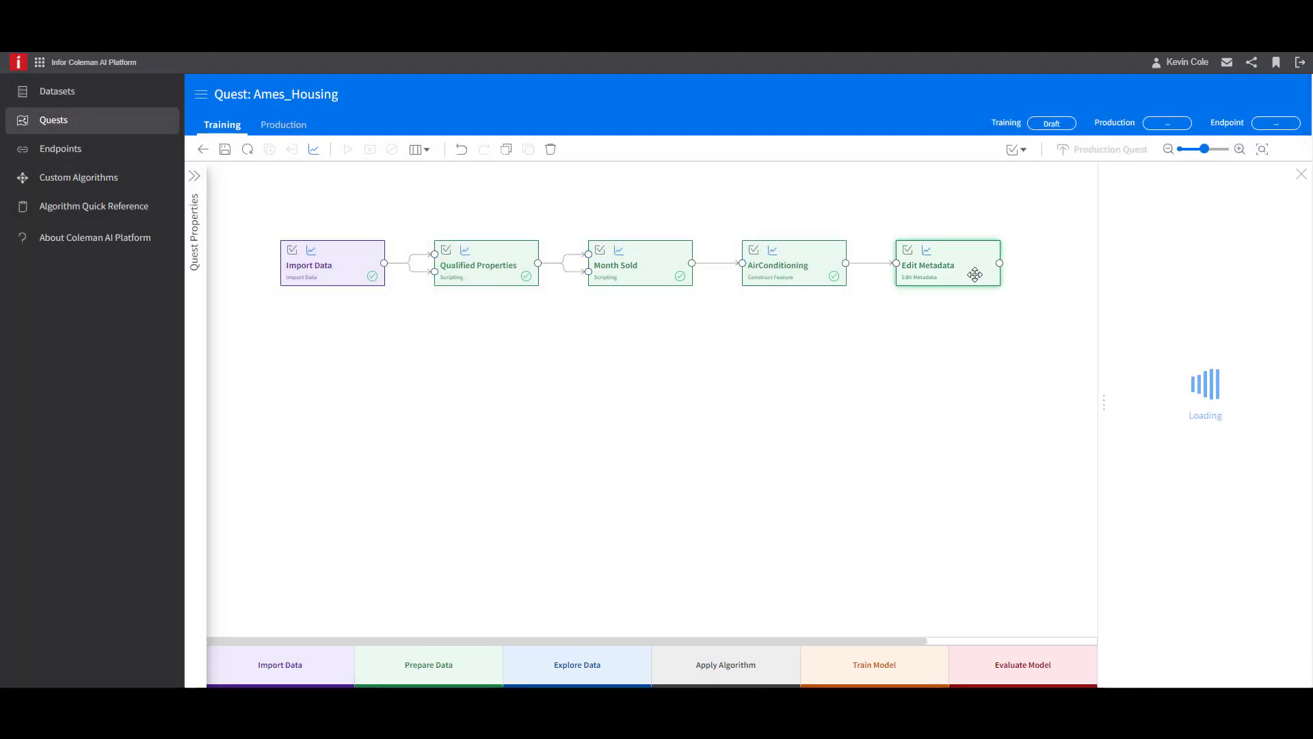
- Include only the LotFrontage column in Edit Metadata and set its data type to Integer
{"action": "left_click", "coordinate": [1158, 439]}
{"action": "type", "text": "lot"}
{"action": "left_click", "coordinate": [1129, 536]}
{"action": "scroll", "coordinate": [1216, 445], "scroll_direction": "down", "scroll_amount": 4}
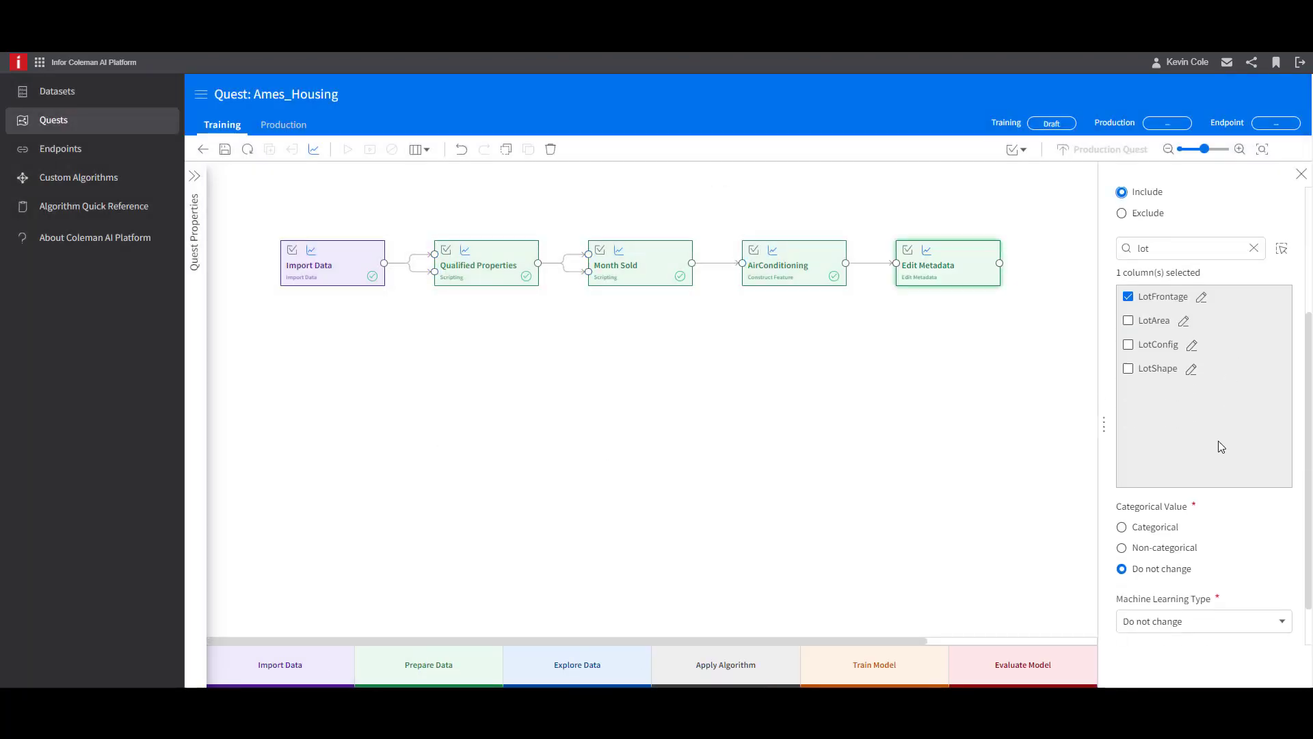
{"action": "left_click", "coordinate": [1175, 621]}
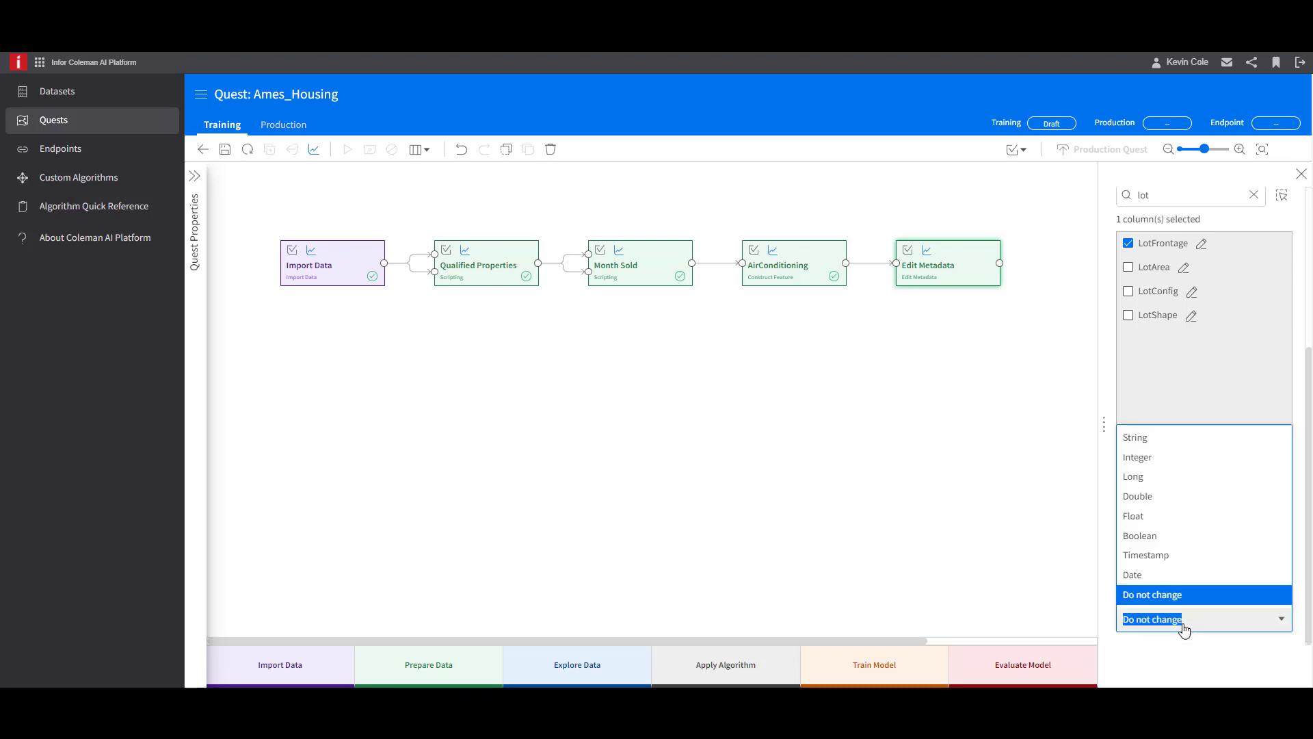
{"action": "left_click", "coordinate": [1181, 464]}
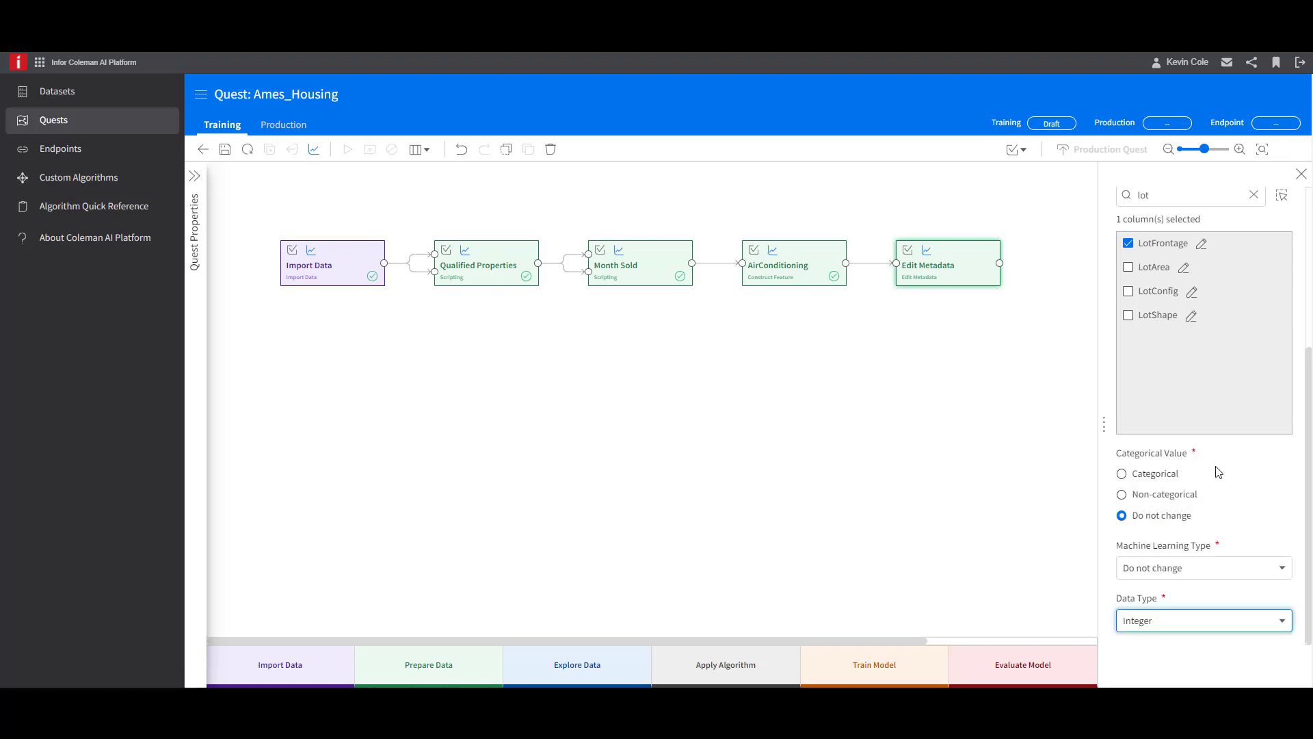
{"action": "left_click", "coordinate": [1263, 455]}
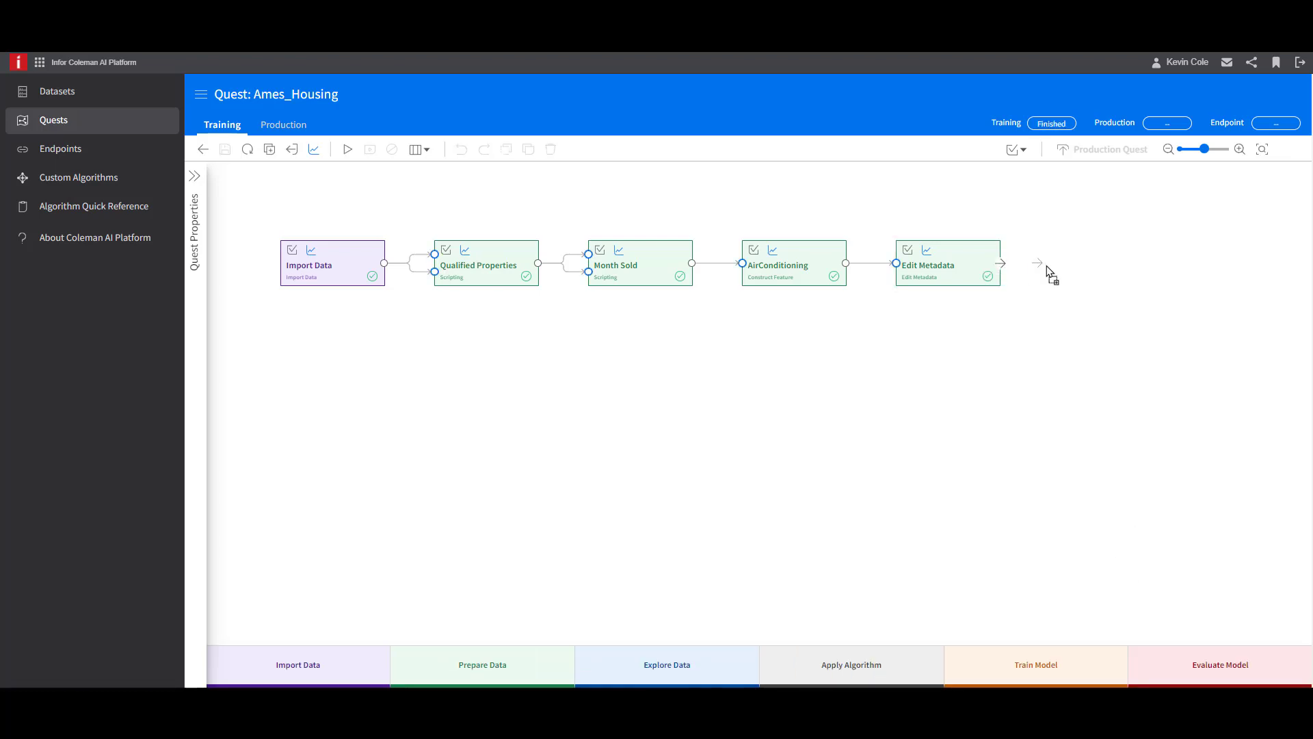
- Add a Handle Missing Data activity after Edit Metadata, include only LotFrontage, and set its missing values to Replace with mode
{"action": "left_click", "coordinate": [1078, 266]}
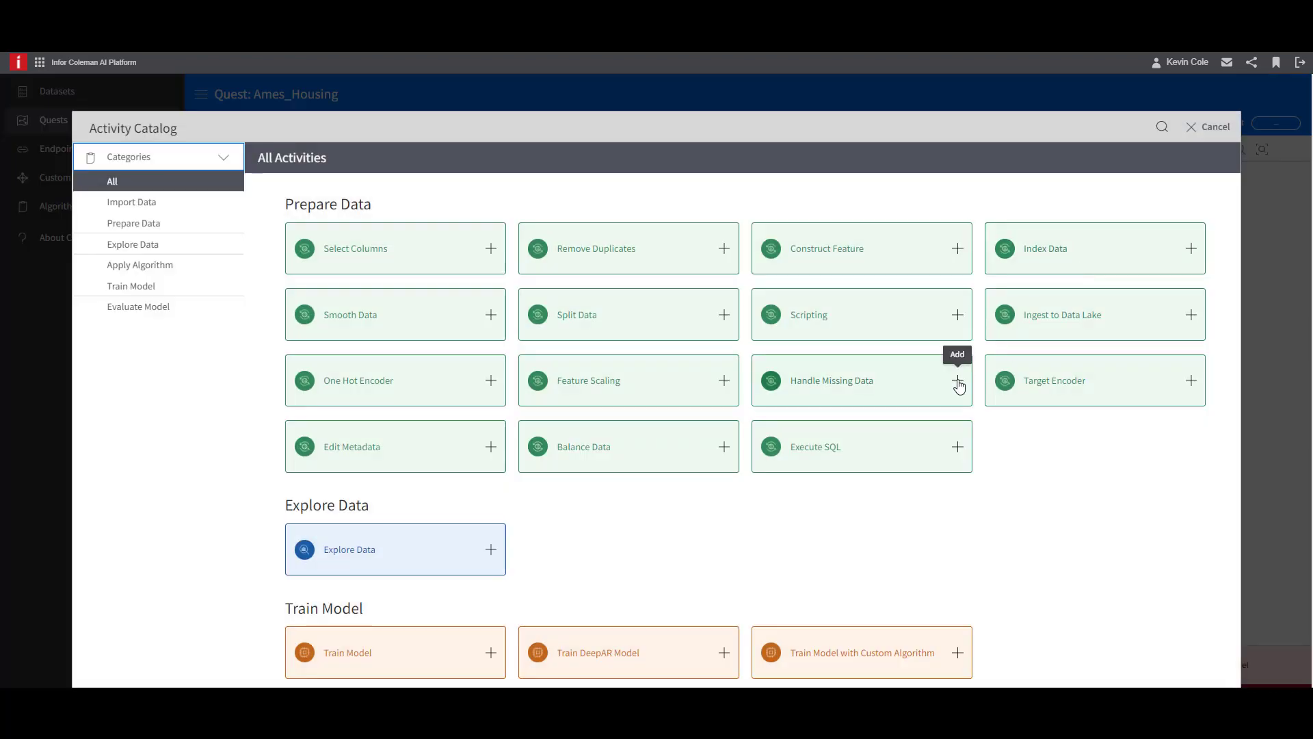
{"action": "left_click", "coordinate": [958, 381]}
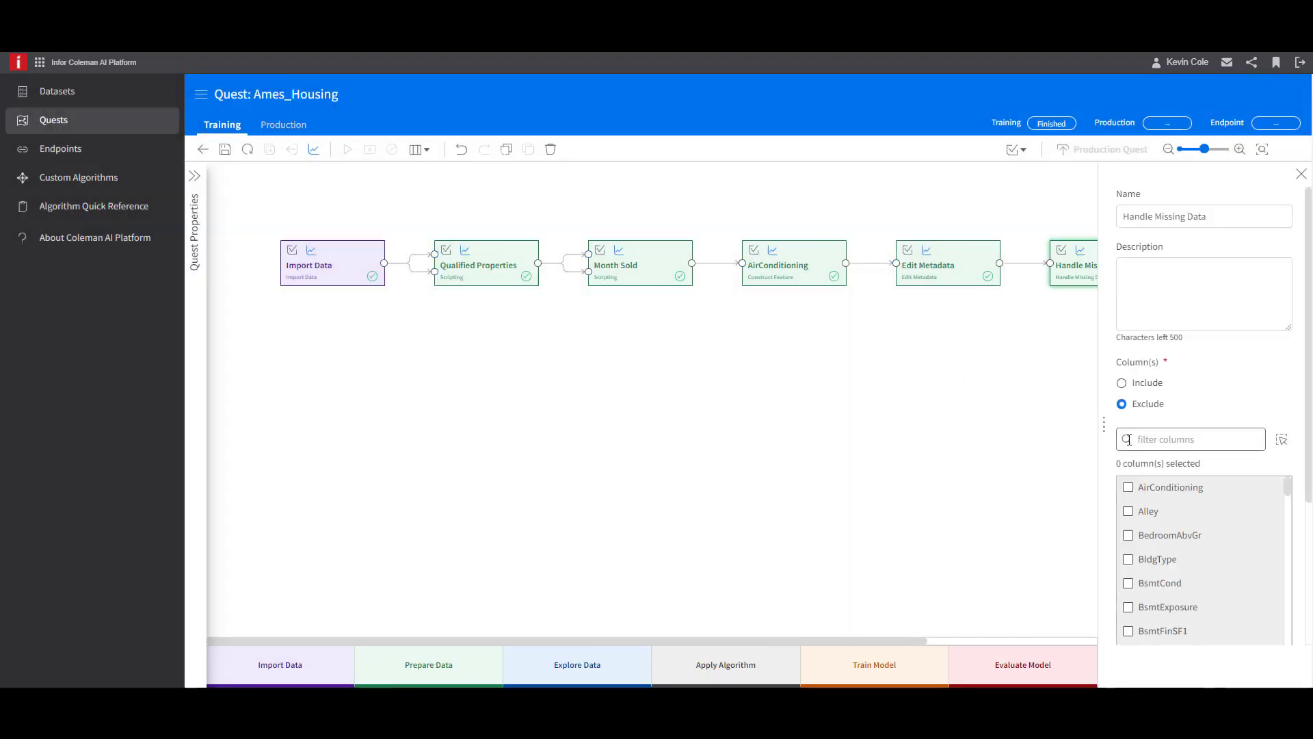
{"action": "left_click", "coordinate": [1129, 439]}
{"action": "type", "text": "lot"}
{"action": "left_click", "coordinate": [1127, 559]}
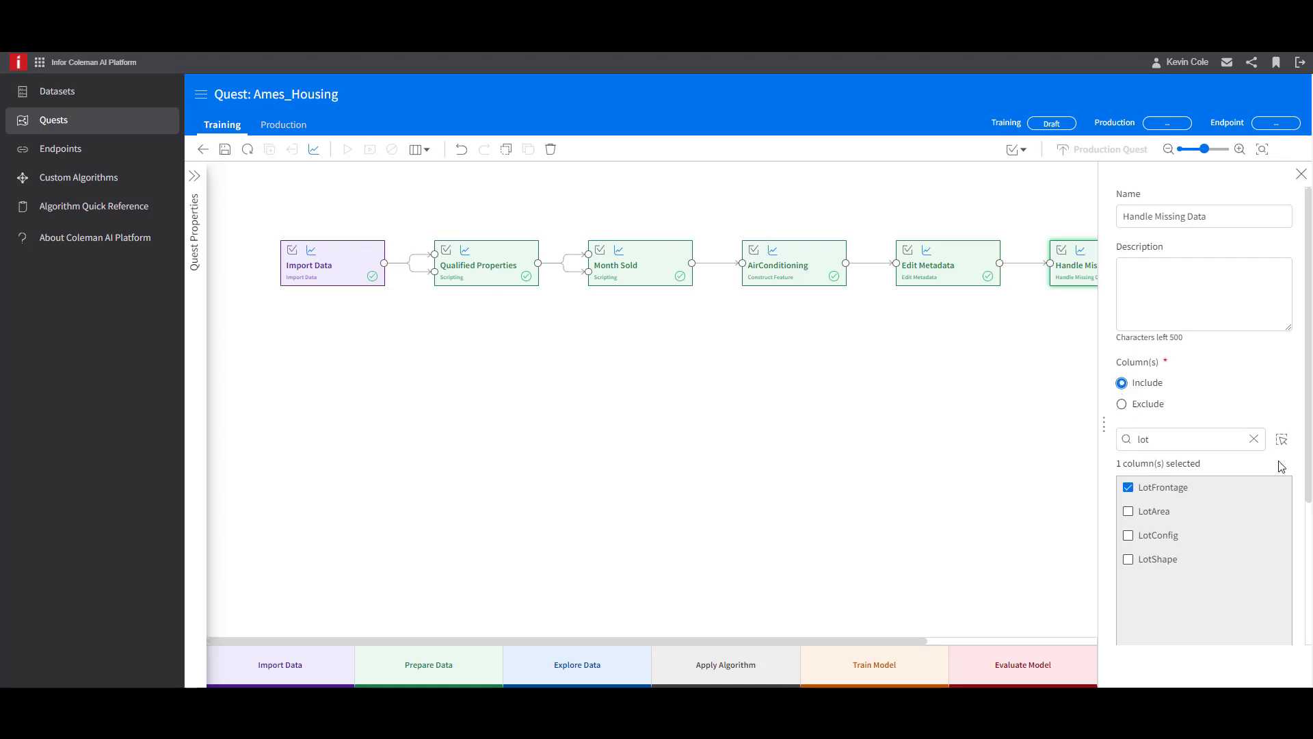
{"action": "scroll", "coordinate": [1281, 465], "scroll_direction": "down", "scroll_amount": 3}
{"action": "left_click", "coordinate": [1190, 618]}
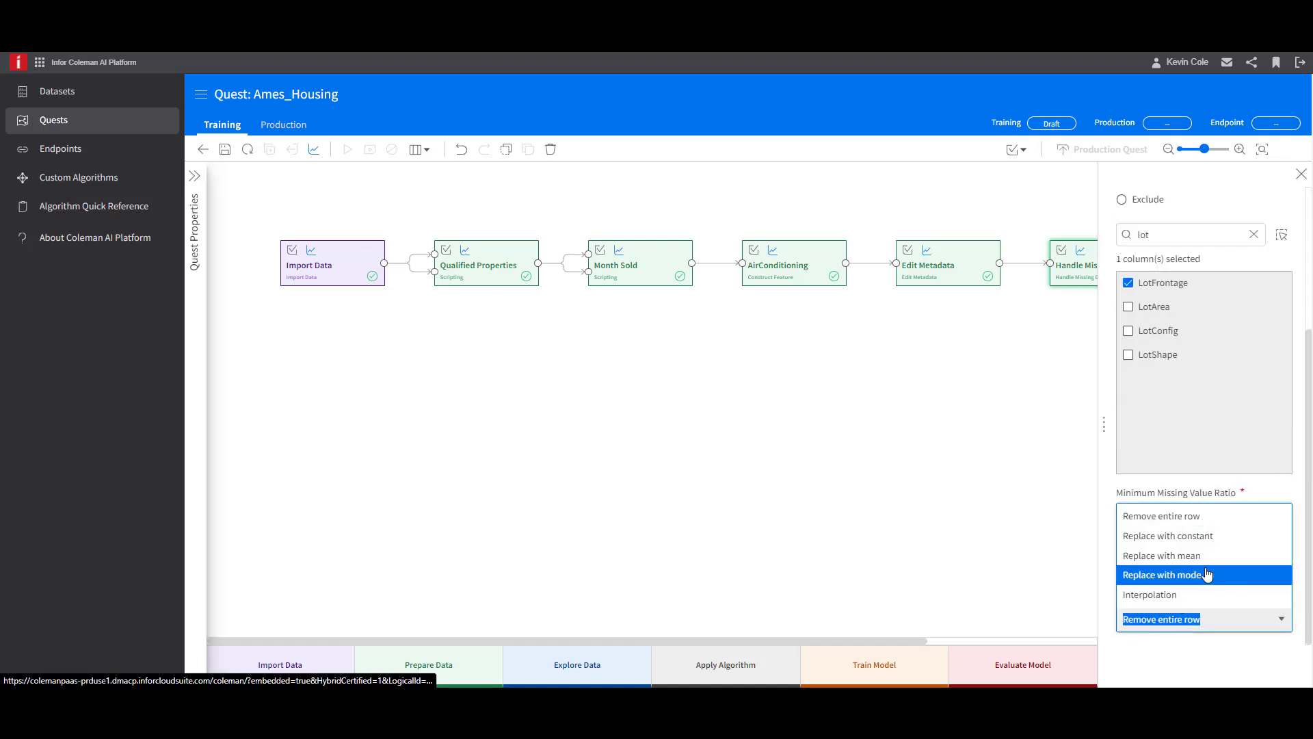
{"action": "left_click", "coordinate": [1207, 574]}
{"action": "left_click", "coordinate": [1093, 357]}
- Add a Select Columns activity connected to Handle Missing Data's upper output and rename it Subset Columns
{"action": "left_click", "coordinate": [1260, 271]}
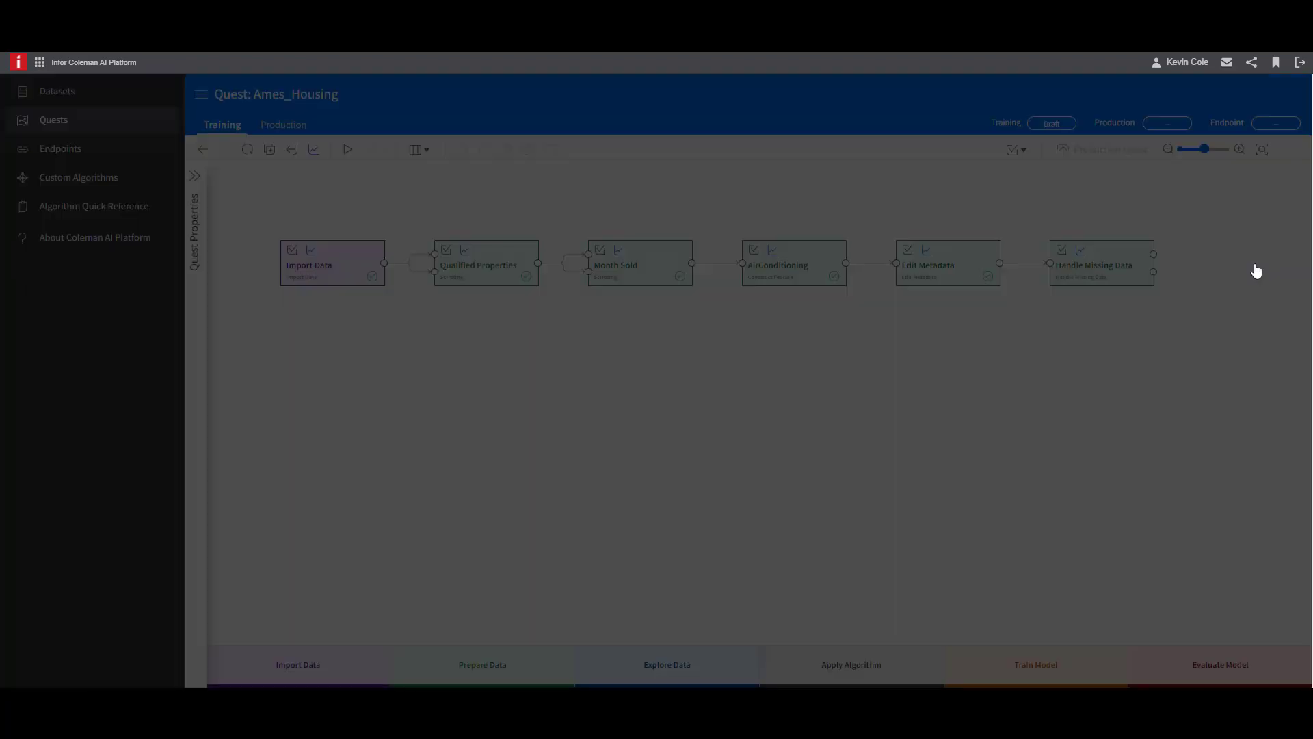
{"action": "left_click", "coordinate": [491, 352]}
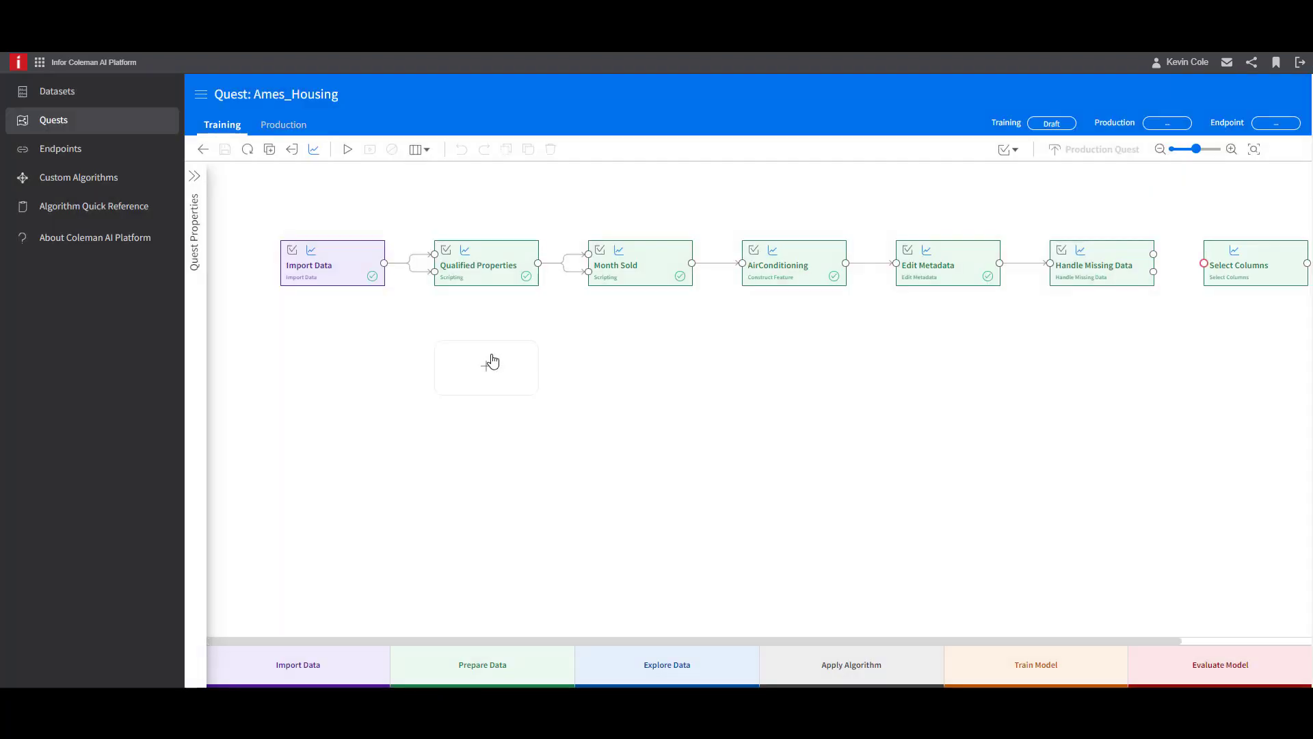
{"action": "left_click", "coordinate": [1203, 265]}
{"action": "type", "text": "Subset Columns"}
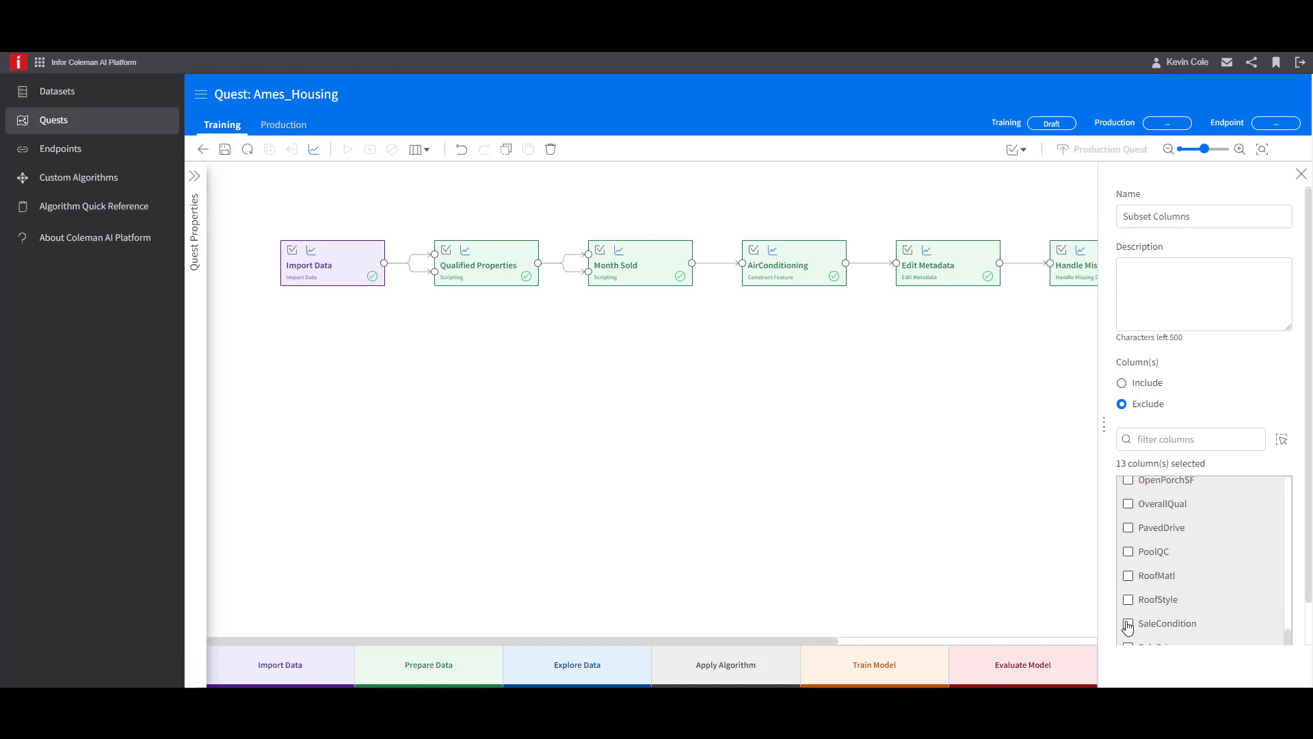
- Exclude SaleCondition, ScreenPorch and other unneeded columns such as Alley and CentralAir in Subset Columns, save the quest, and close the activity's settings
{"action": "left_click", "coordinate": [1127, 624]}
{"action": "scroll", "coordinate": [1128, 626], "scroll_direction": "down", "scroll_amount": 2}
{"action": "scroll", "coordinate": [1131, 601], "scroll_direction": "down", "scroll_amount": 1}
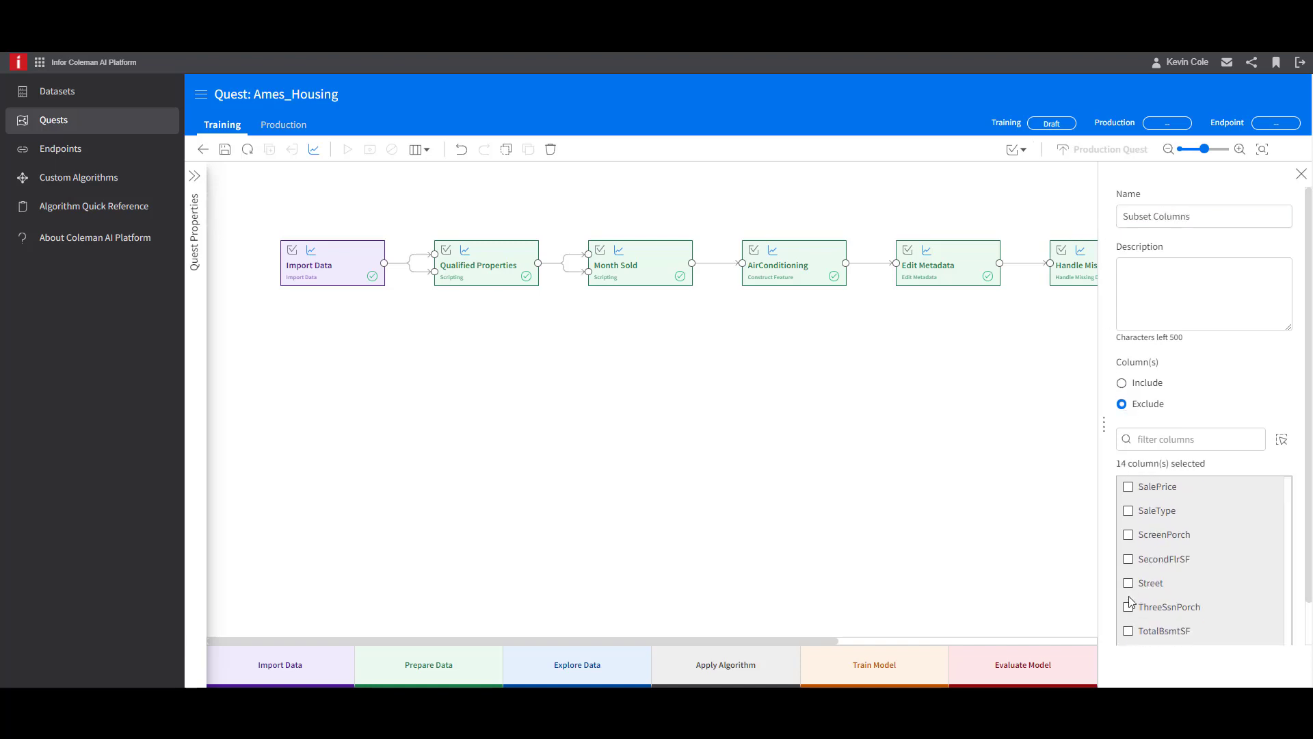
{"action": "left_click", "coordinate": [1128, 534]}
{"action": "scroll", "coordinate": [1129, 515], "scroll_direction": "down", "scroll_amount": 3}
{"action": "left_click", "coordinate": [1129, 558]}
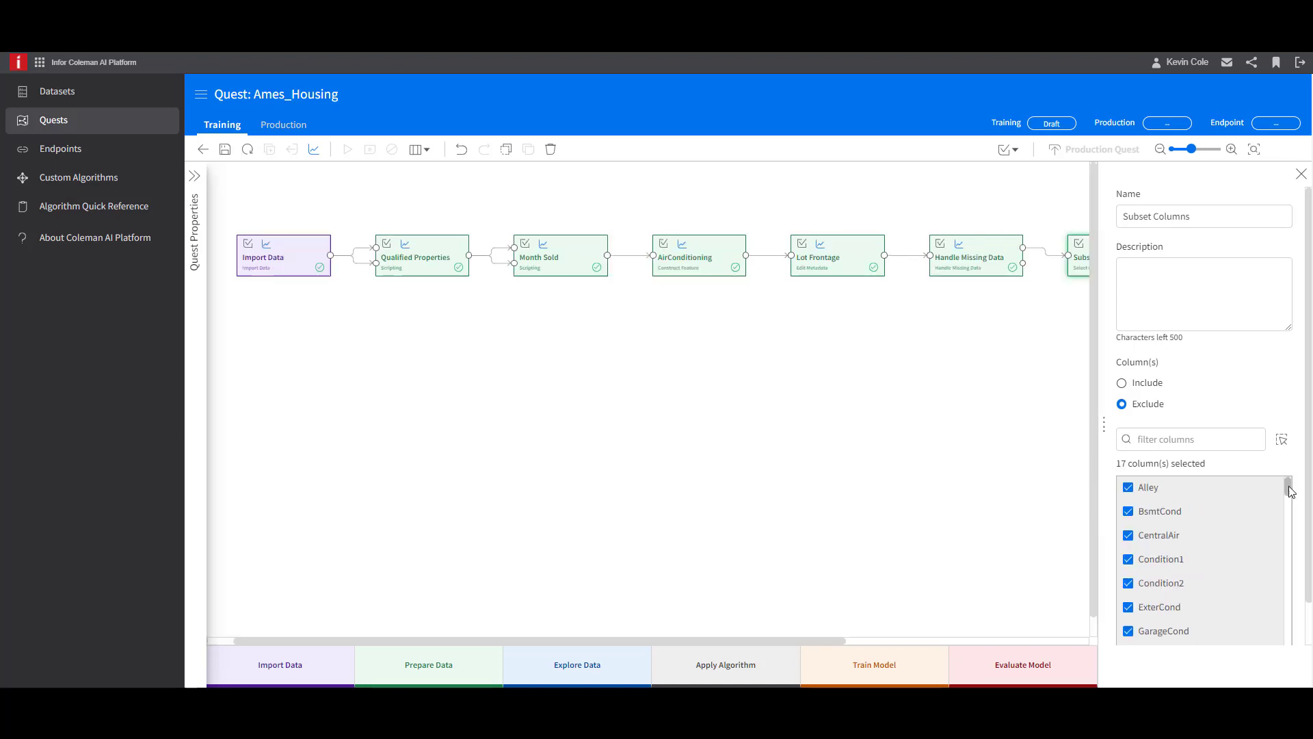
{"action": "mouse_move", "coordinate": [1288, 487]}
{"action": "left_mouse_down"}
{"action": "mouse_move", "coordinate": [1292, 532]}
{"action": "mouse_move", "coordinate": [1289, 486]}
{"action": "left_mouse_up"}
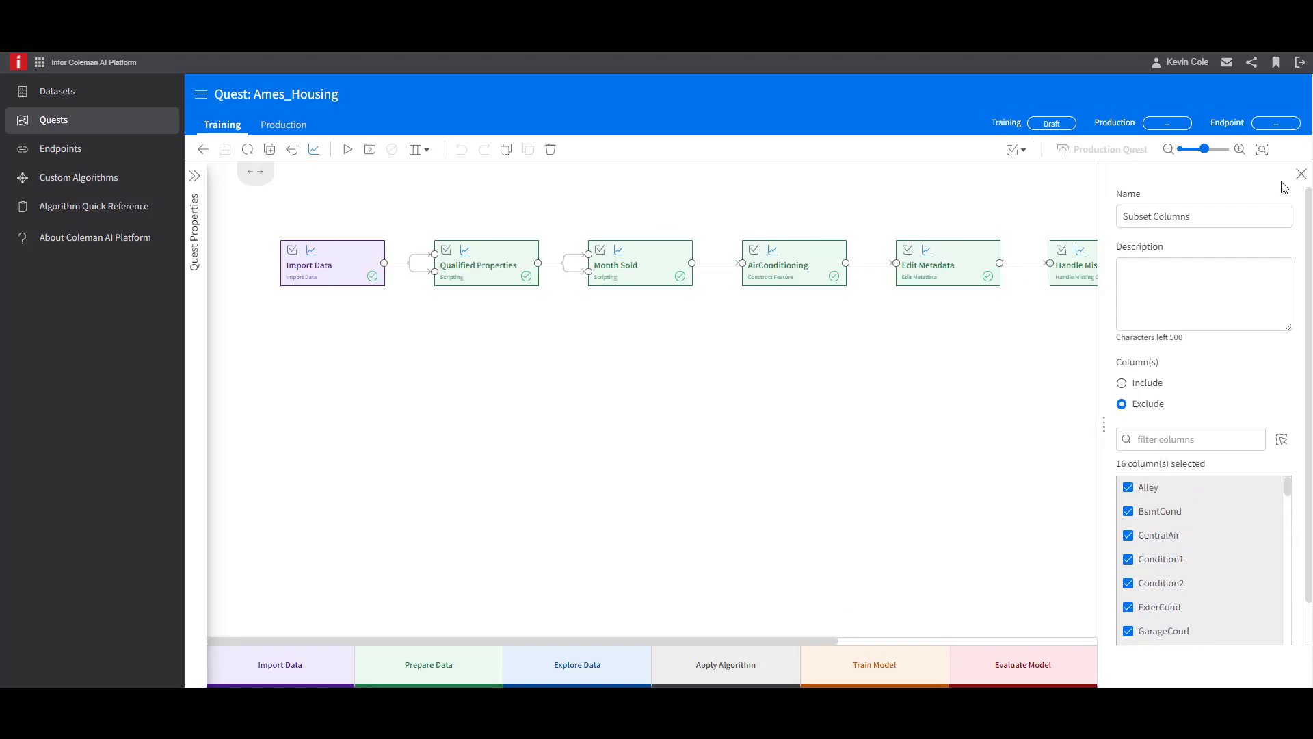
{"action": "left_click", "coordinate": [1301, 176]}
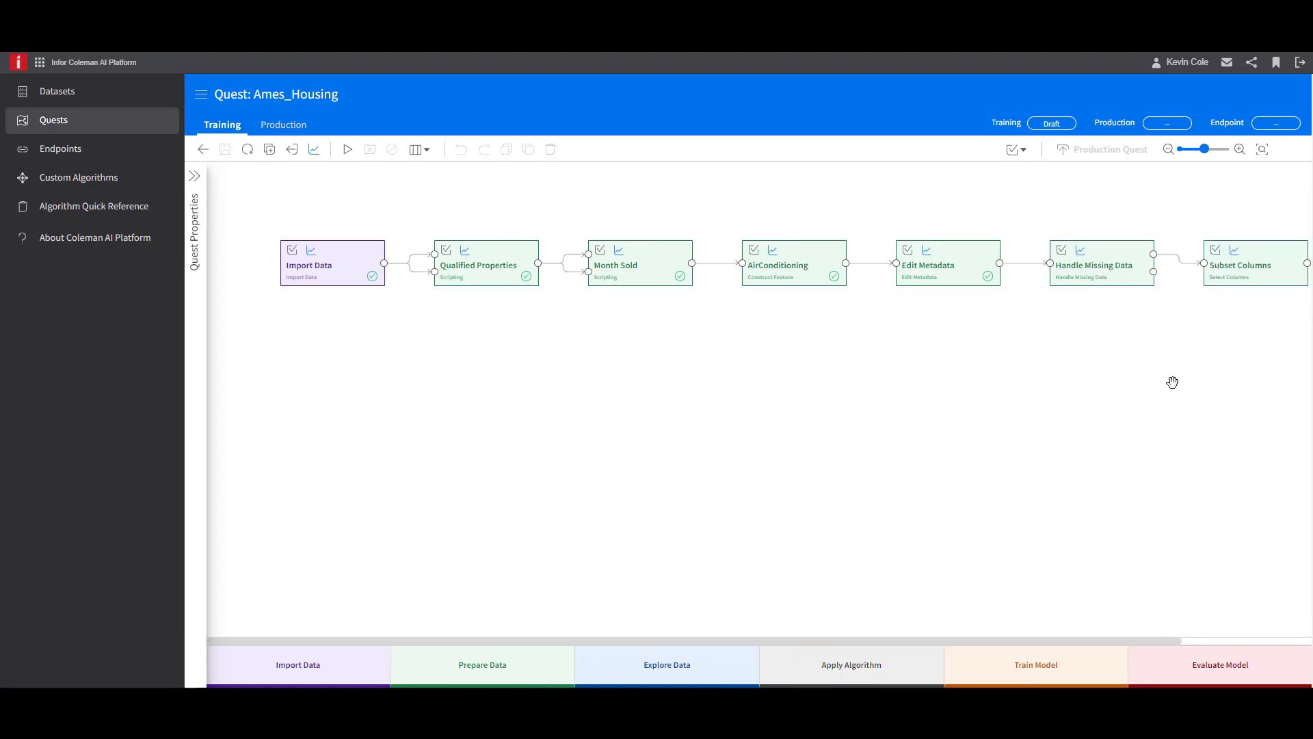
- Add a second Edit Metadata activity beneath Qualified Properties, connect Subset Columns' output to it, and open its settings
{"action": "left_click", "coordinate": [1169, 150]}
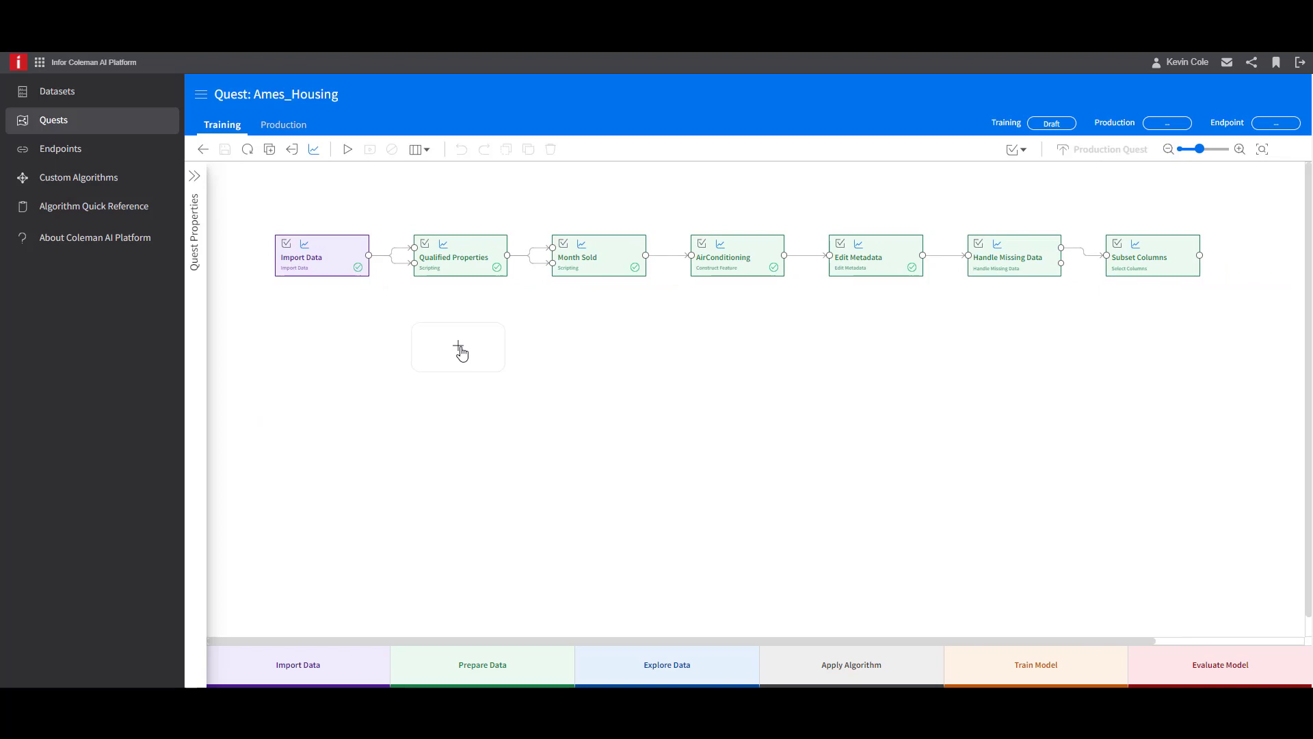
{"action": "left_click", "coordinate": [460, 348]}
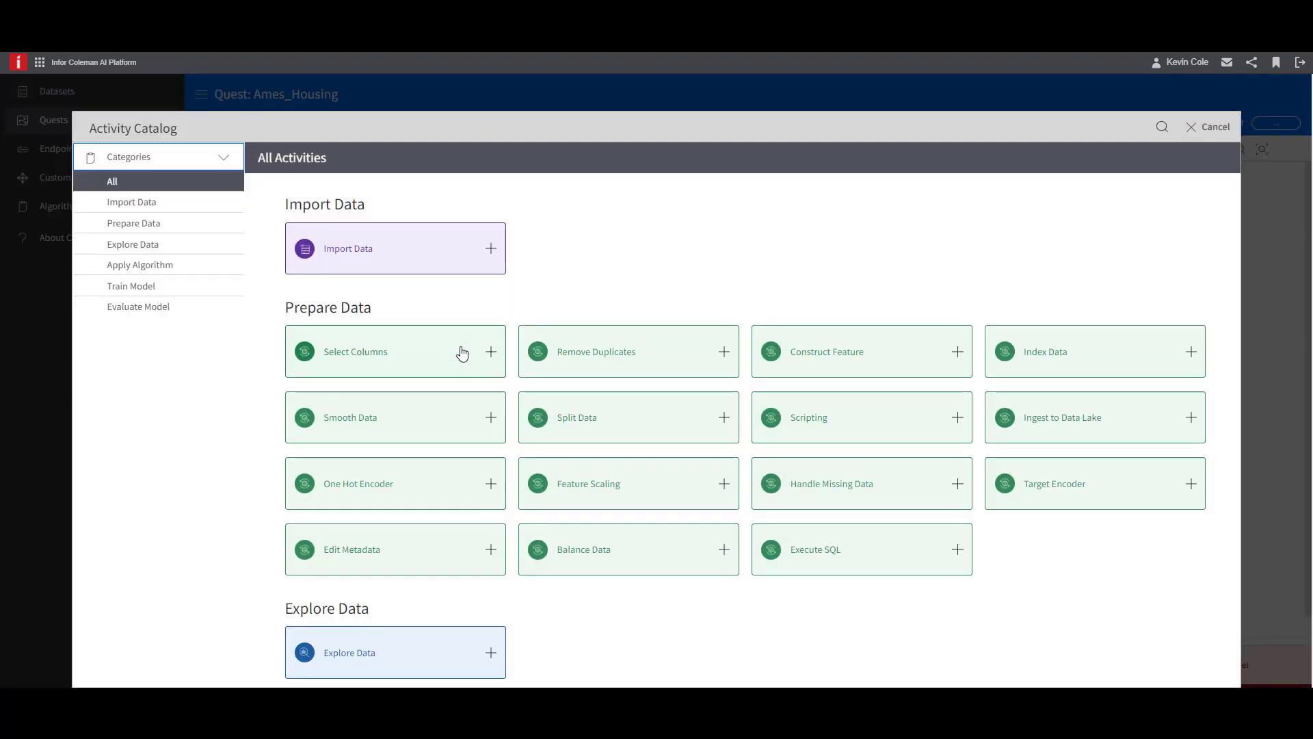
{"action": "left_click", "coordinate": [491, 549]}
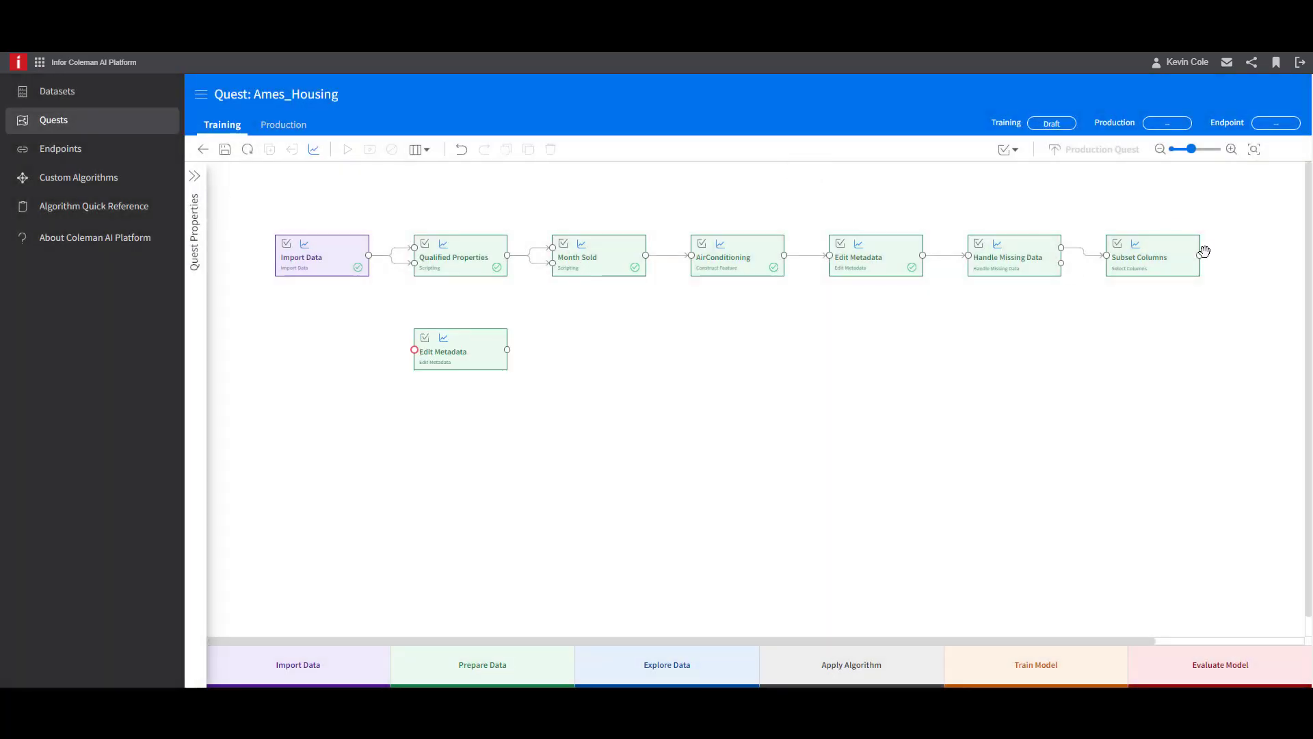
{"action": "left_click_drag", "start_coordinate": [1193, 264], "coordinate": [417, 351]}
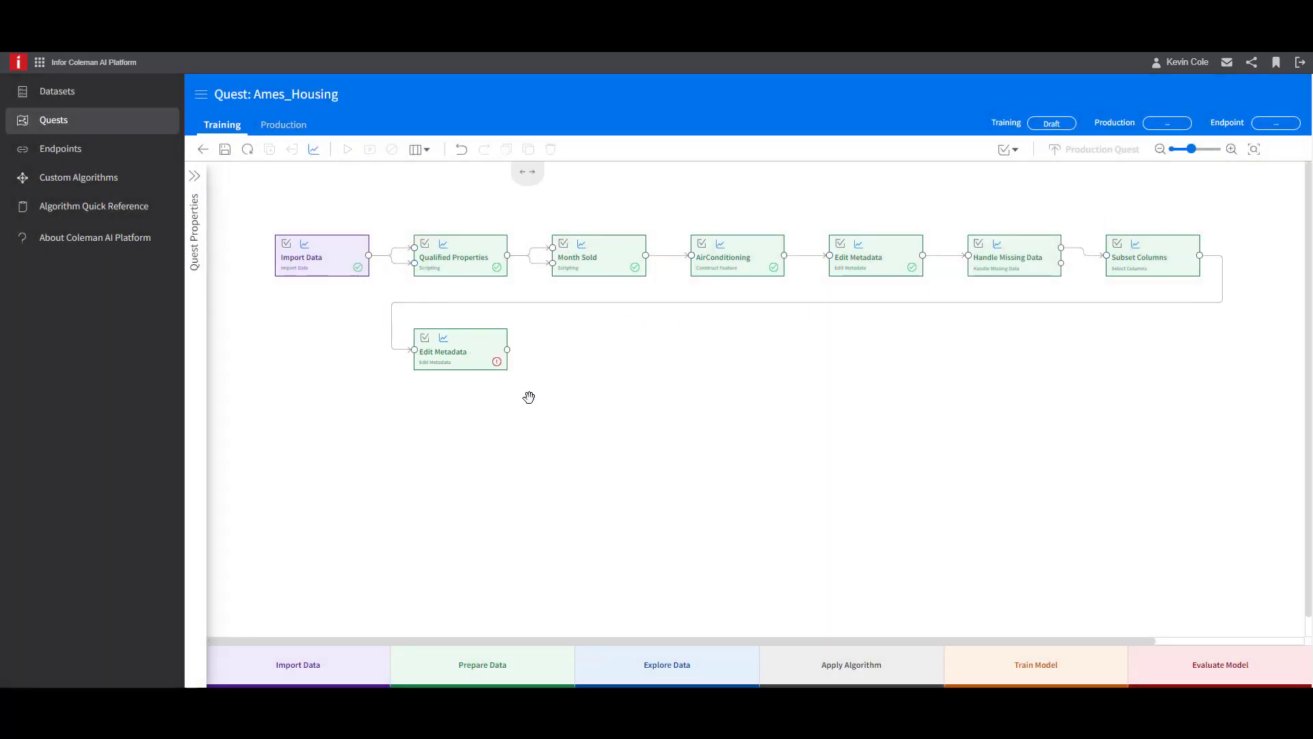
{"action": "left_click", "coordinate": [498, 362]}
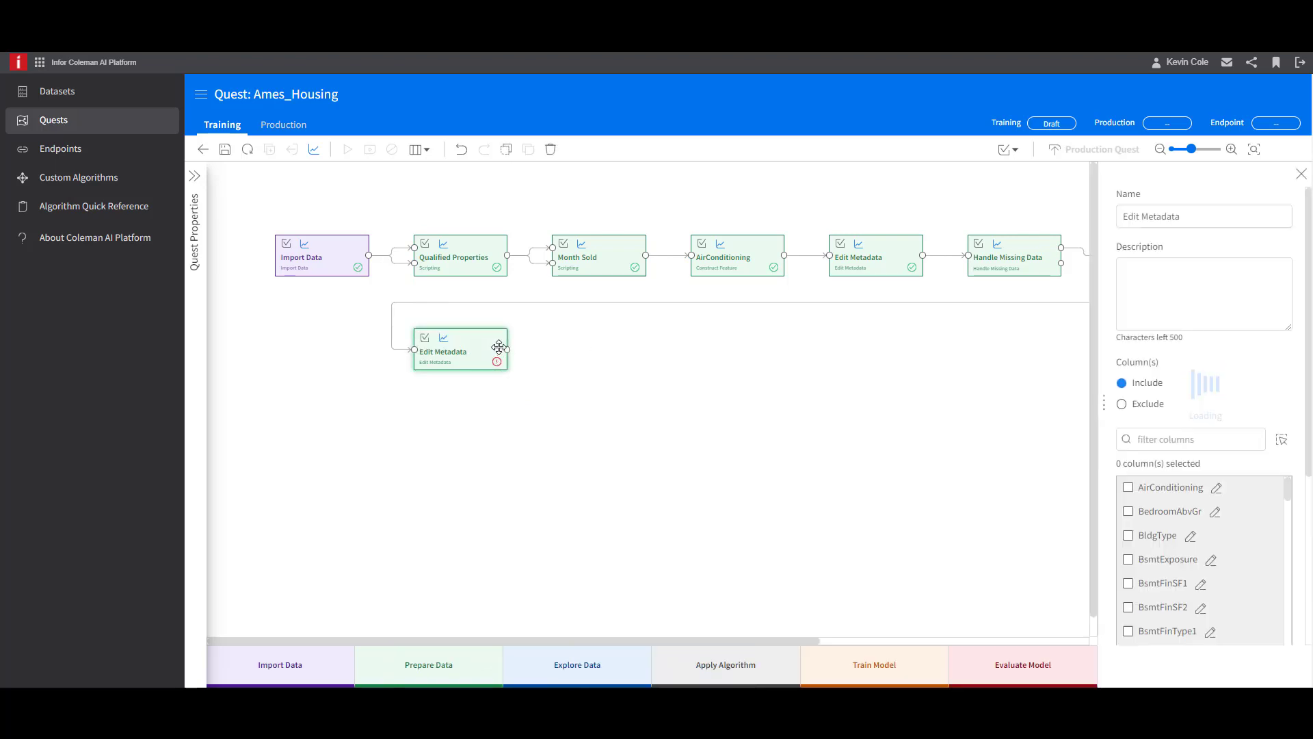
- Add a One Hot Encoder activity connected to the second Edit Metadata activity's output and include all of its listed columns
{"action": "left_click", "coordinate": [511, 351]}
{"action": "left_click", "coordinate": [594, 349]}
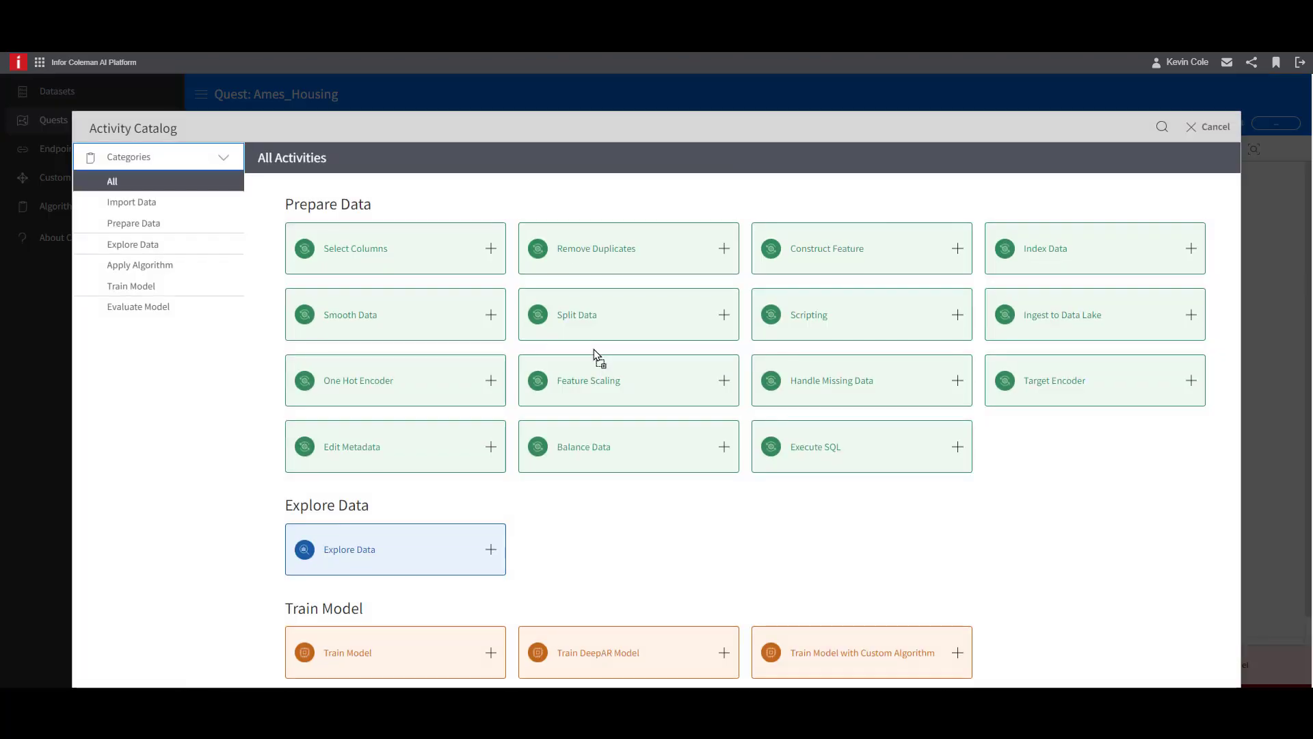
{"action": "left_click", "coordinate": [493, 383]}
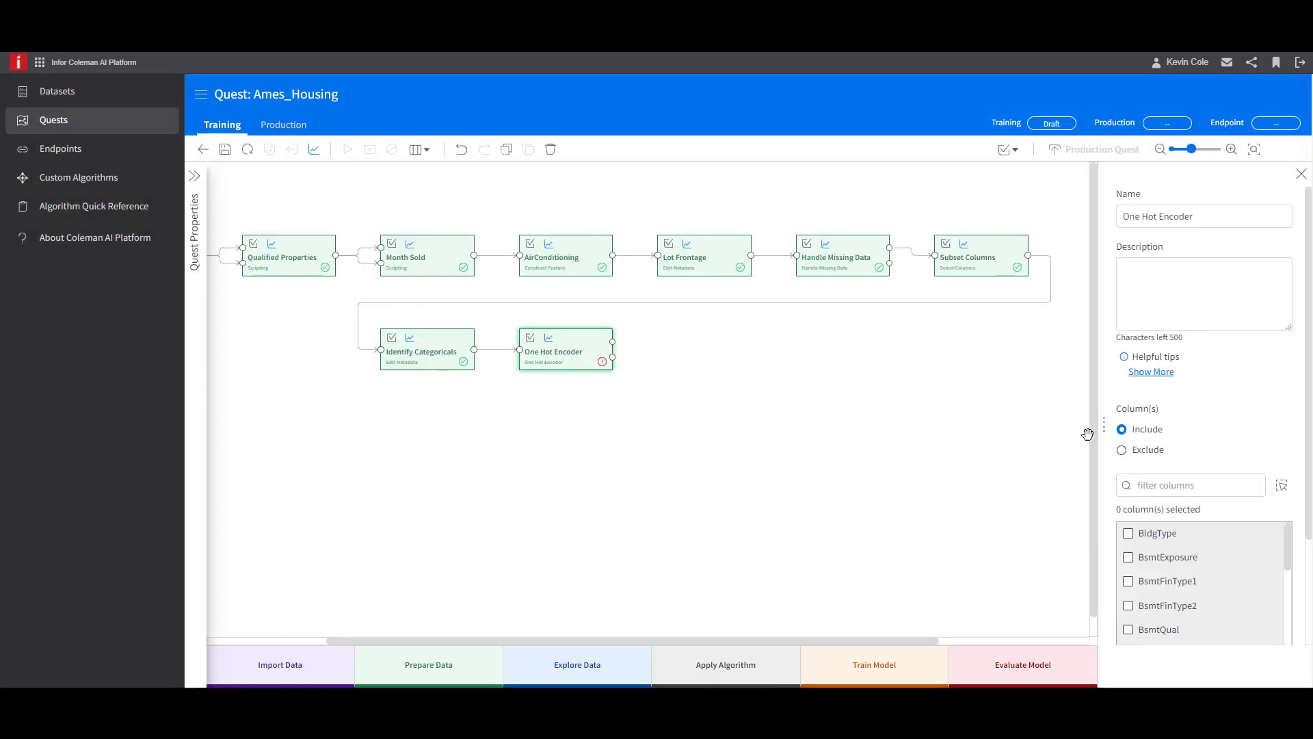
{"action": "left_click", "coordinate": [1283, 489]}
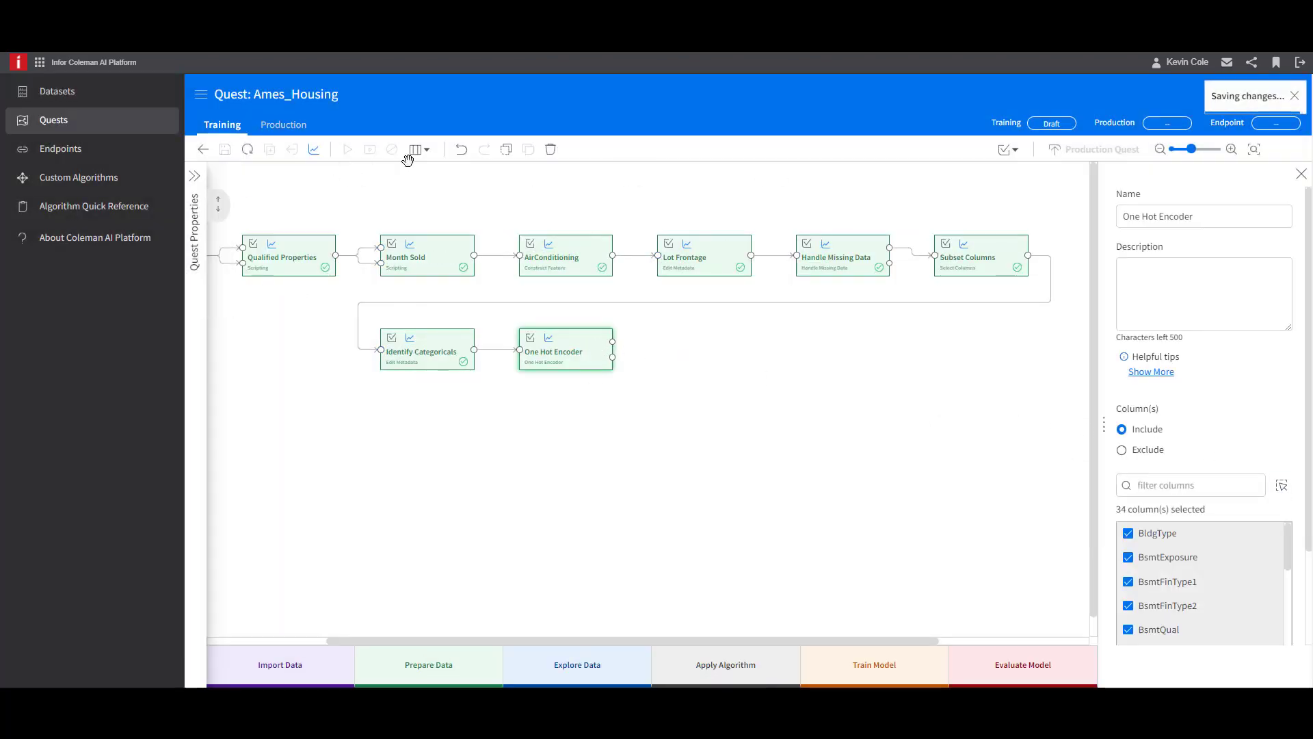
- Run the quest and check the row and column counts of One Hot Encoder's upper output dataset
{"action": "left_click", "coordinate": [346, 150]}
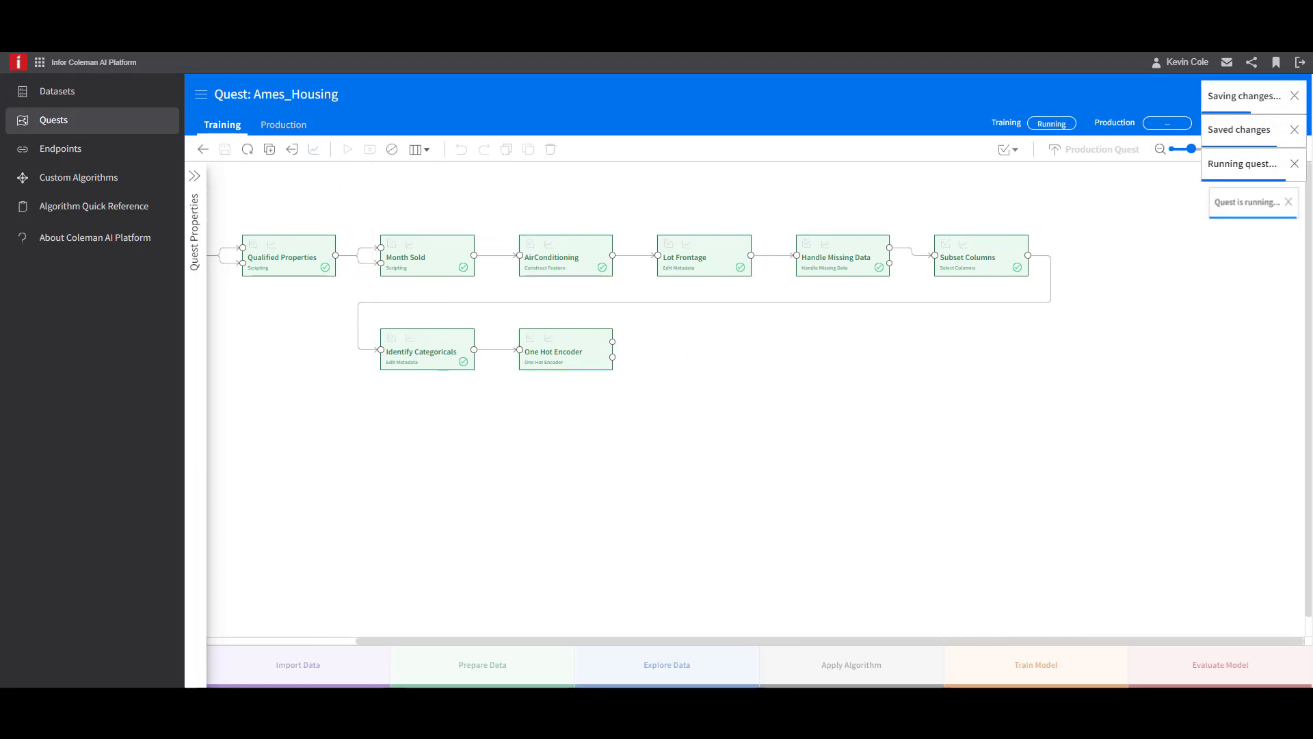
{"action": "double_click", "coordinate": [610, 351]}
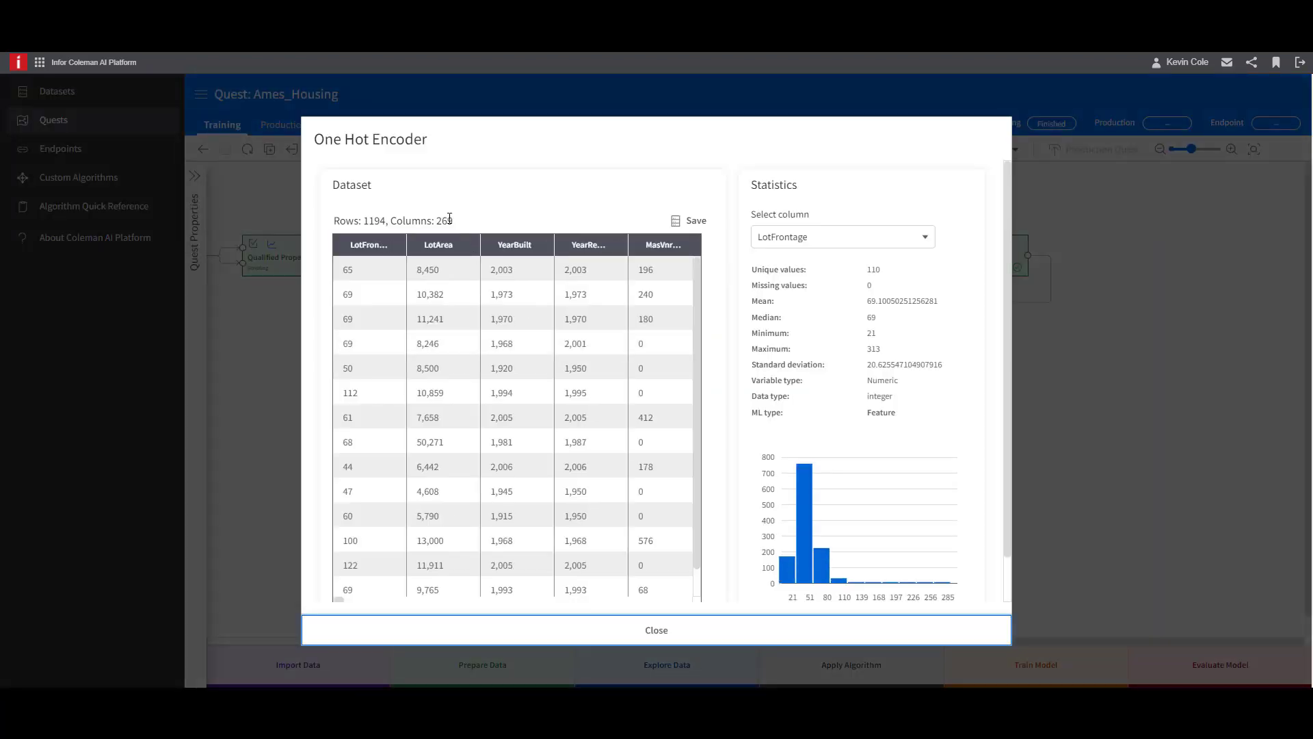
{"action": "double_click", "coordinate": [445, 220]}
{"action": "left_click", "coordinate": [695, 629]}
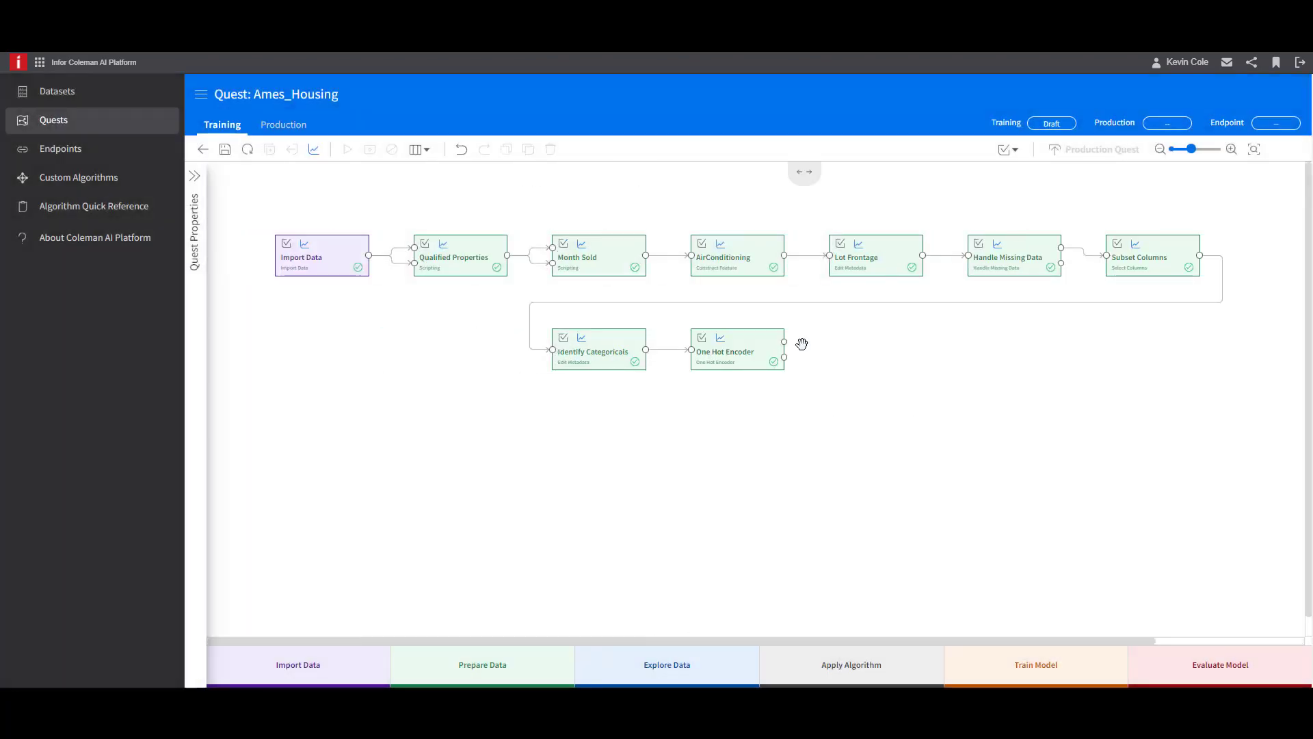
- Add an Edit Metadata activity connected to One Hot Encoder's upper output and rename it Identify Target
{"action": "left_click_drag", "start_coordinate": [784, 342], "coordinate": [853, 357]}
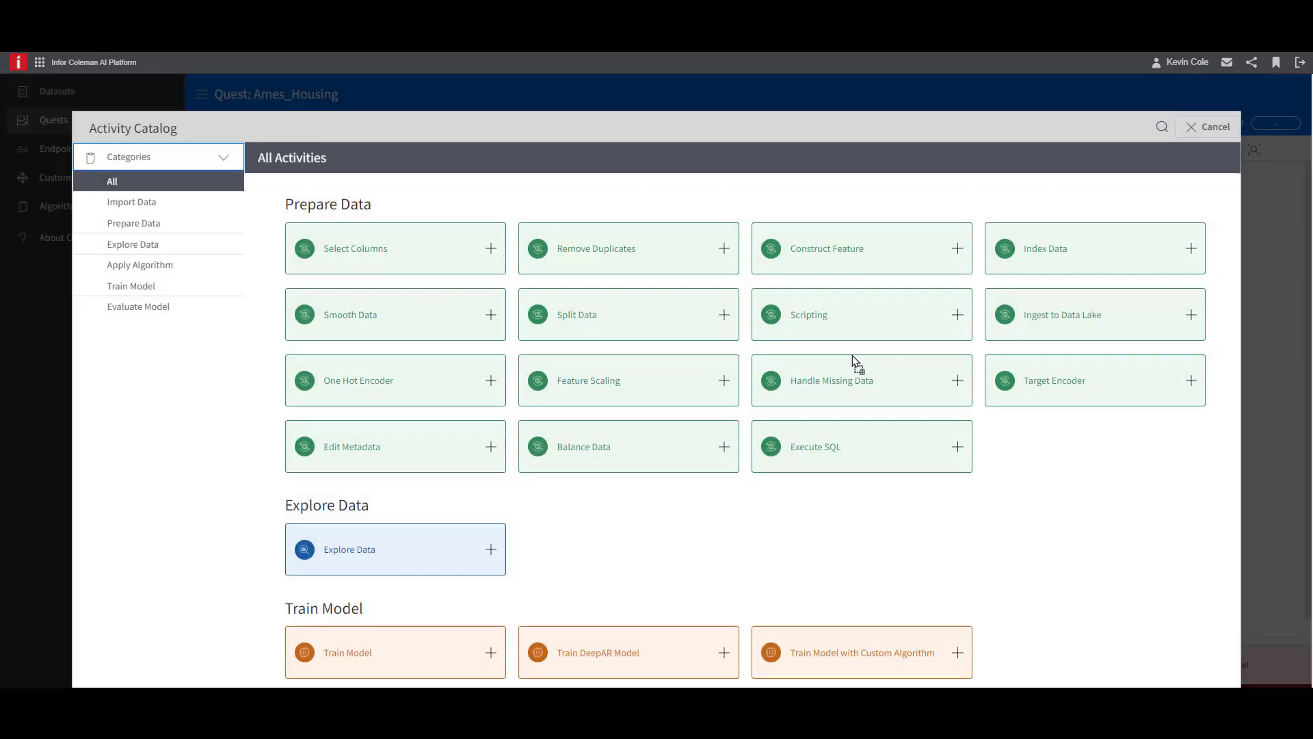
{"action": "left_click", "coordinate": [491, 450]}
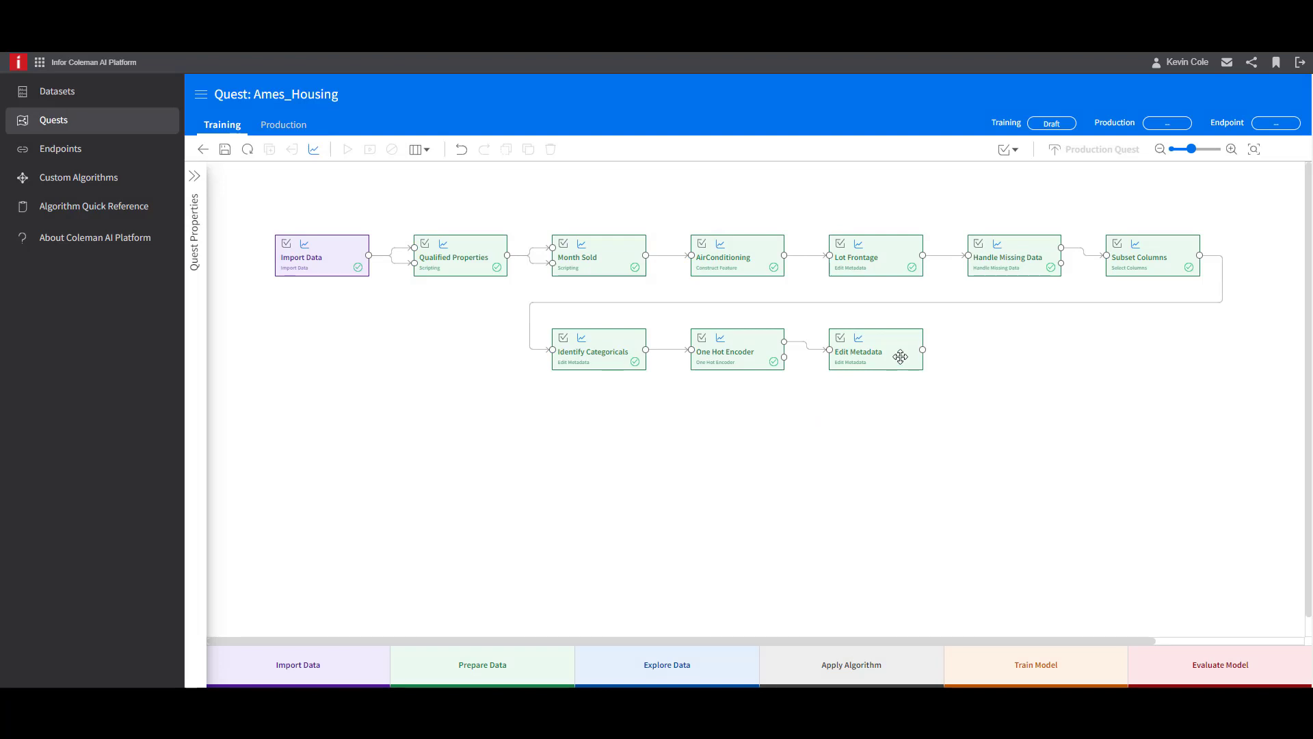
{"action": "left_click", "coordinate": [900, 357]}
{"action": "left_click_drag", "start_coordinate": [1235, 222], "coordinate": [1050, 189]}
{"action": "type", "text": "Identif"}
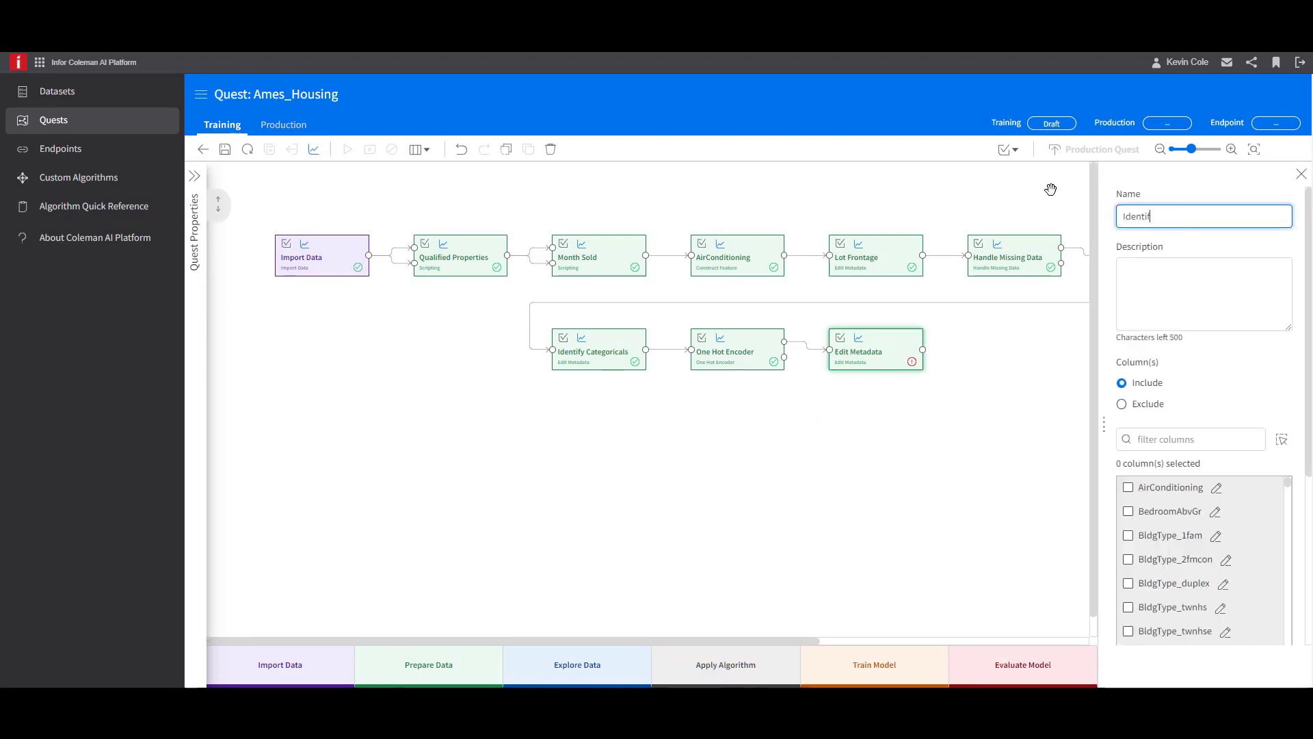
{"action": "type", "text": "y Target"}
- Include only the SalePrice column in Identify Target, set its machine learning type to Label, and close the settings
{"action": "left_click", "coordinate": [1130, 438]}
{"action": "type", "text": "Sale"}
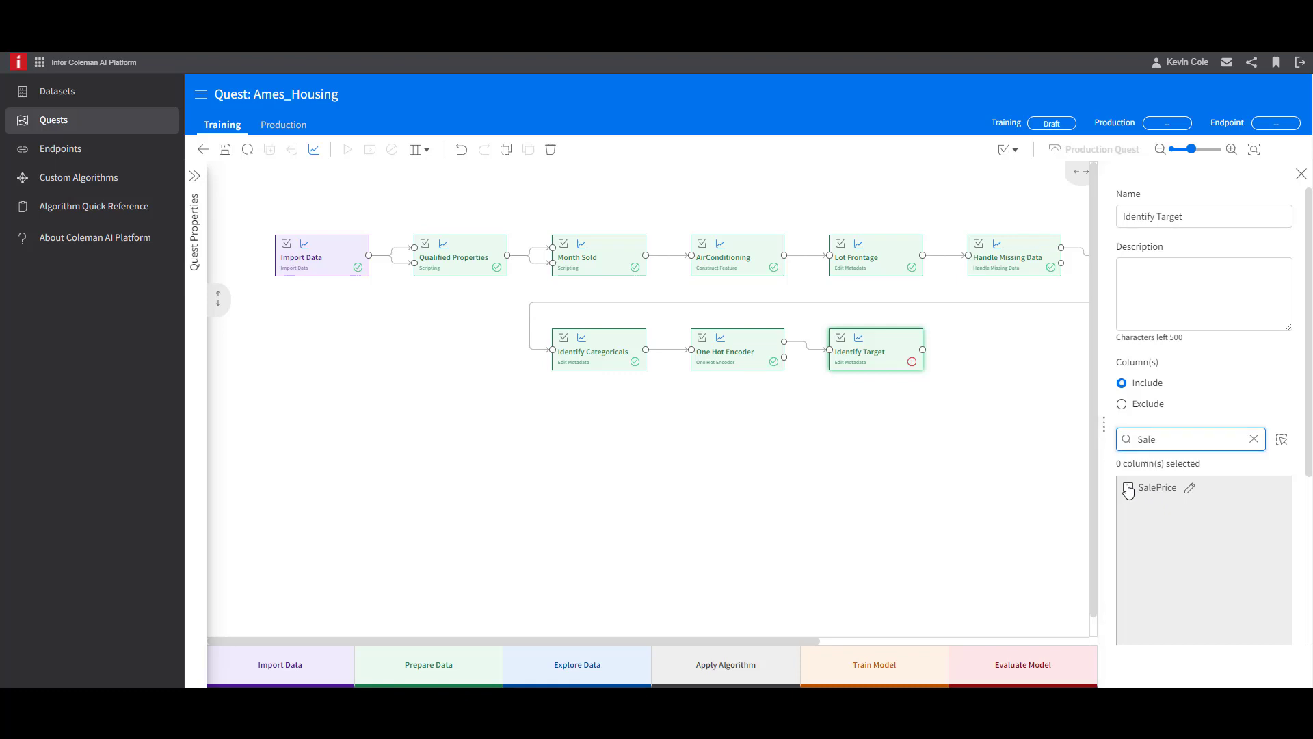
{"action": "left_click", "coordinate": [1128, 488]}
{"action": "scroll", "coordinate": [1271, 499], "scroll_direction": "down", "scroll_amount": 3}
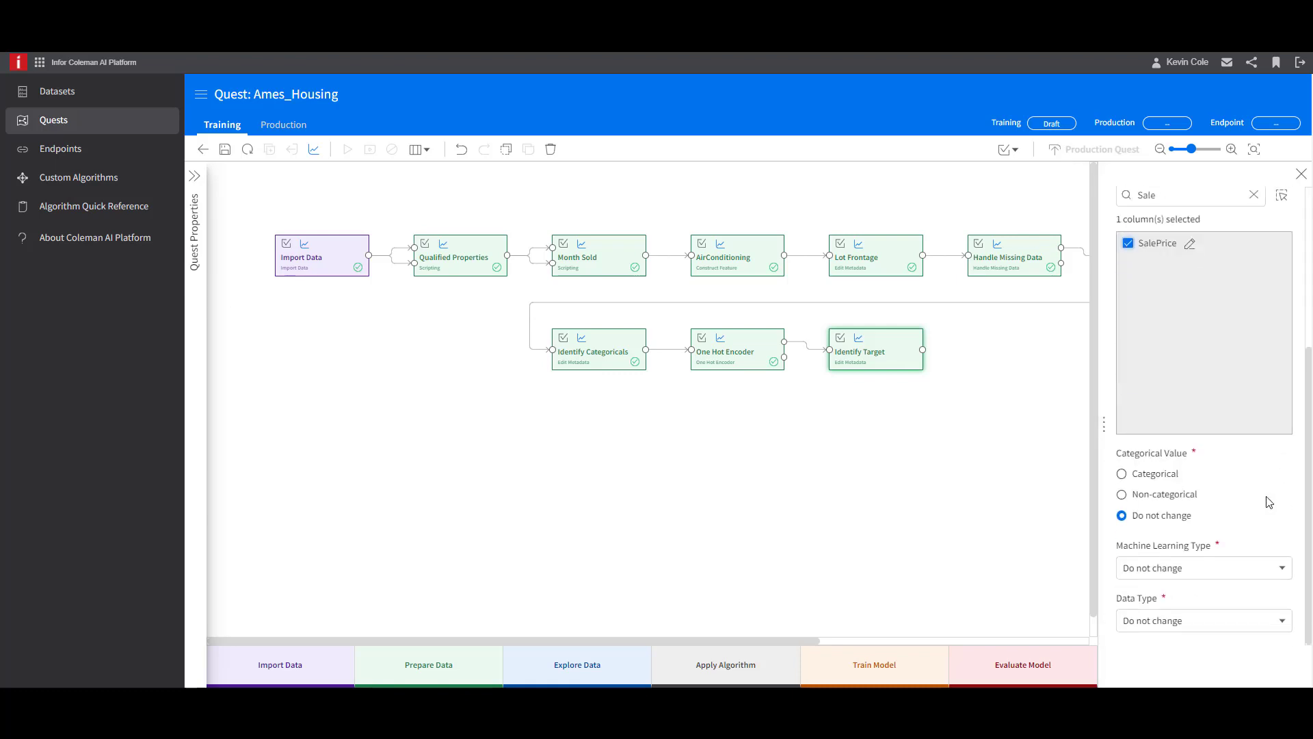
{"action": "left_click", "coordinate": [1281, 567]}
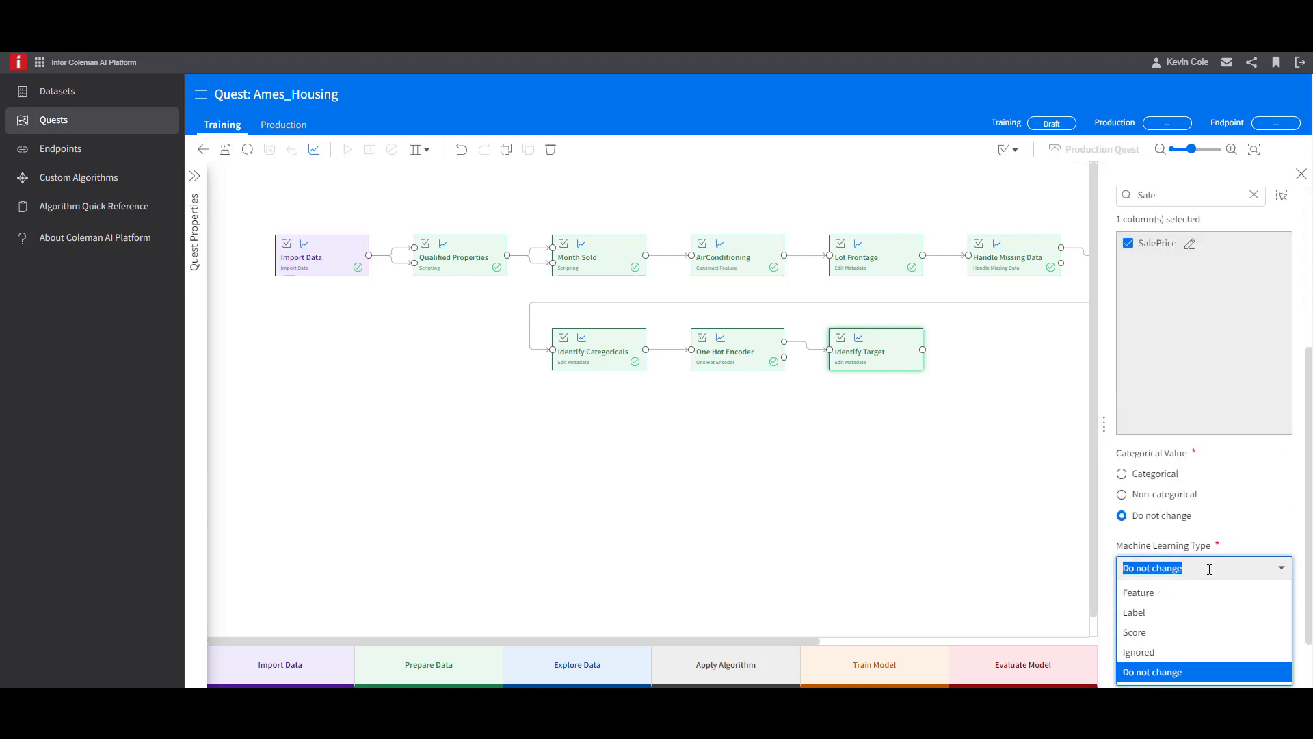
{"action": "left_click", "coordinate": [1196, 614]}
{"action": "left_click", "coordinate": [1301, 174]}
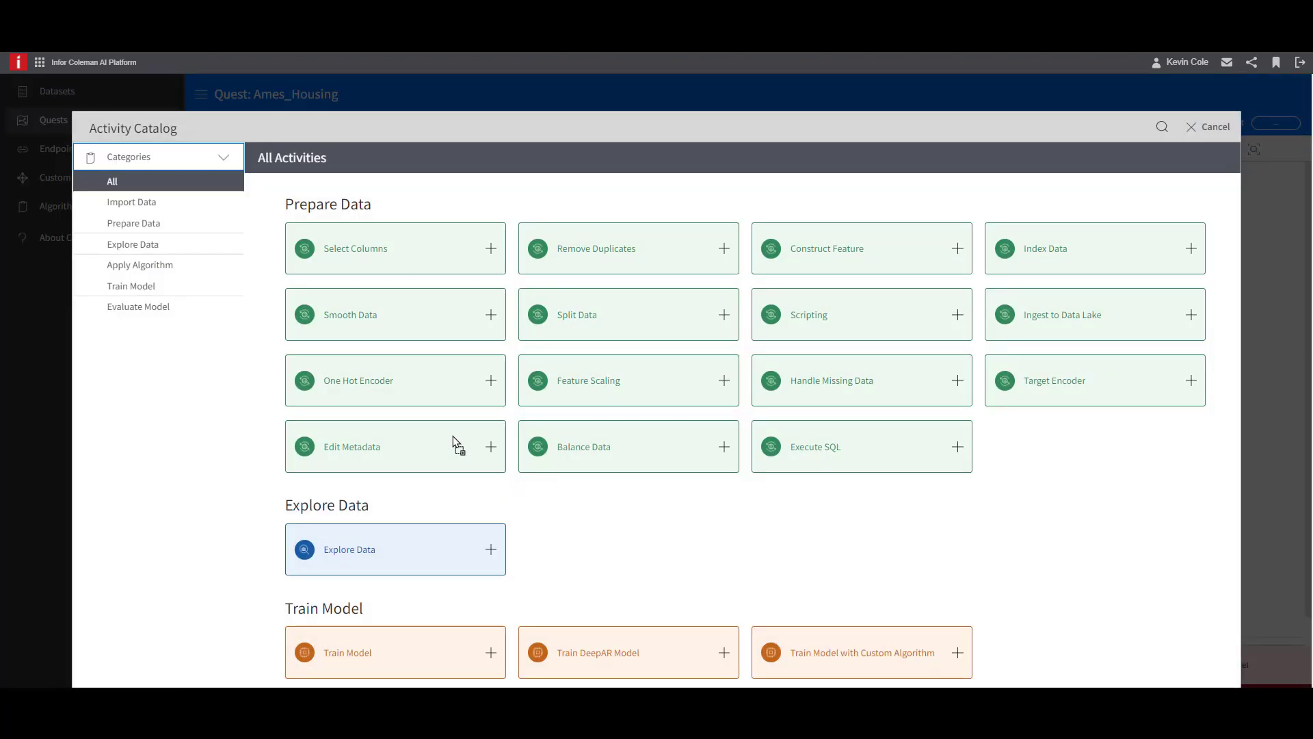
- Add a Split Data activity connected to Identify Target's output and rename it Train/Test Split
{"action": "left_click", "coordinate": [725, 323]}
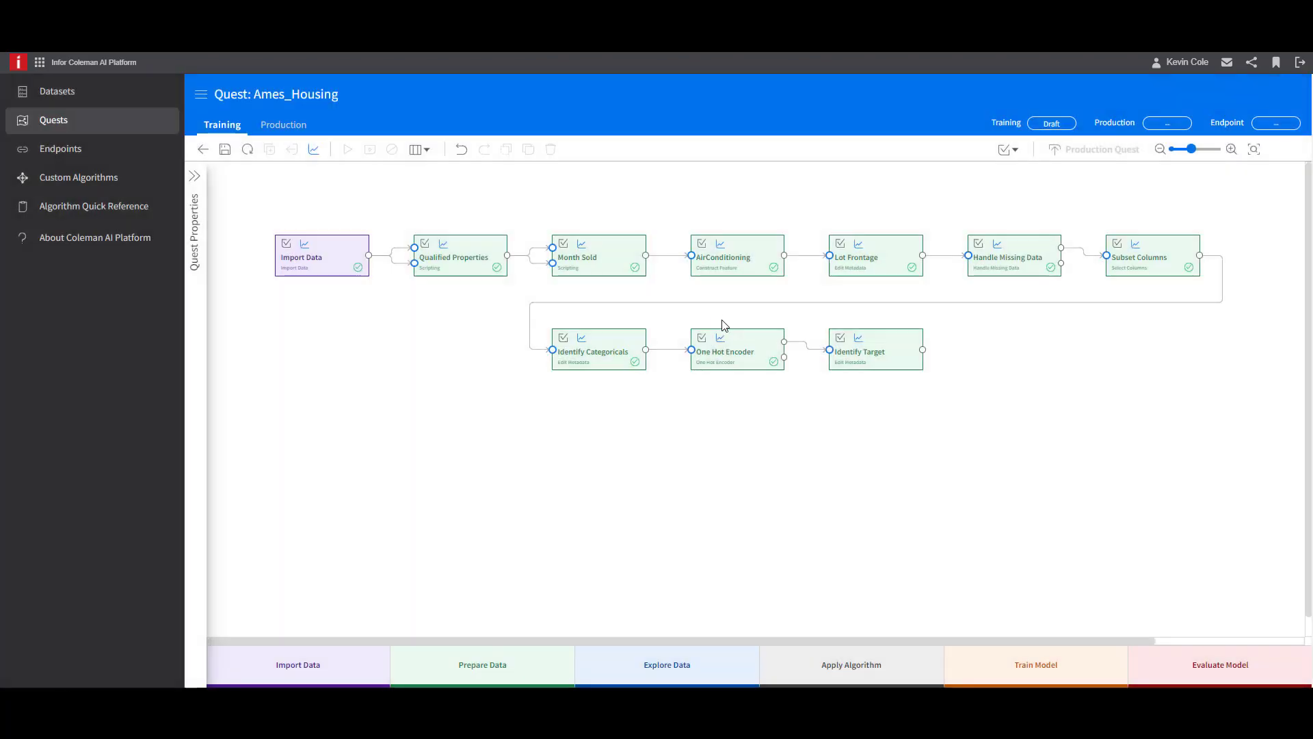
{"action": "left_click", "coordinate": [472, 448]}
{"action": "left_click", "coordinate": [1187, 217]}
{"action": "left_click_drag", "start_coordinate": [1187, 217], "coordinate": [1092, 203]}
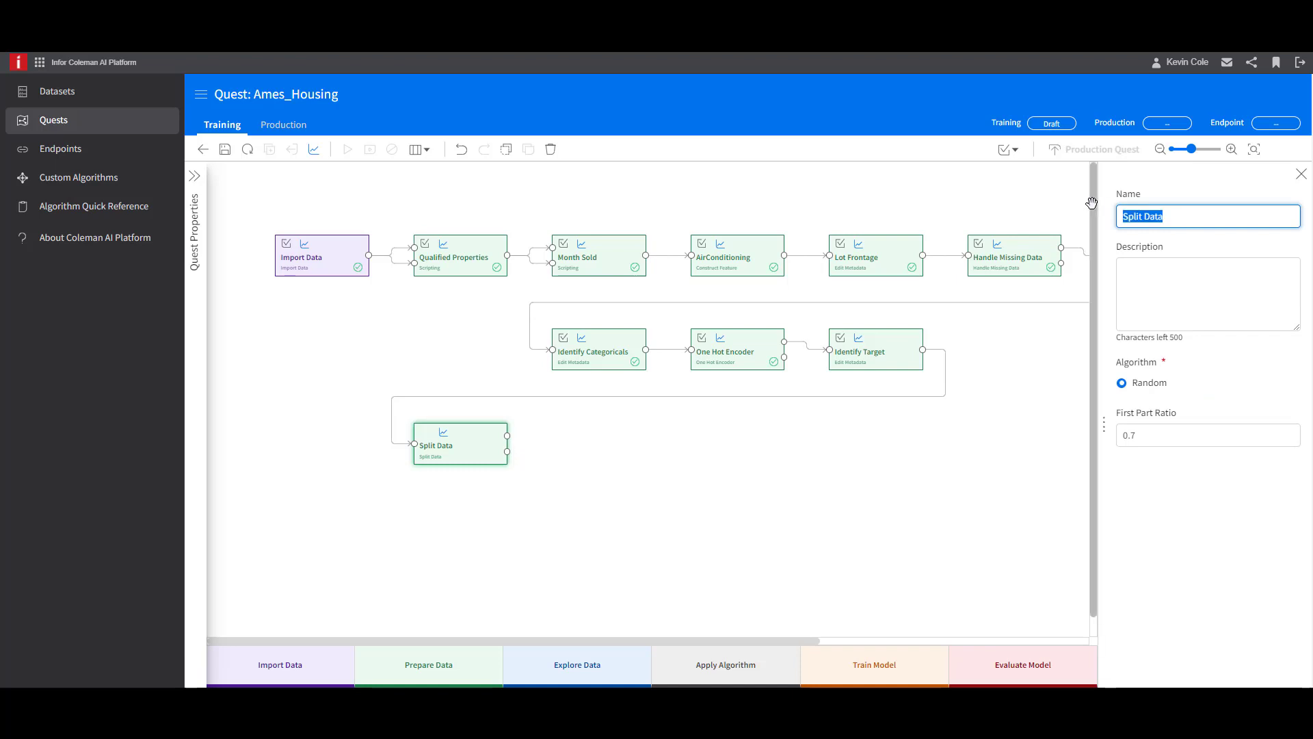
{"action": "type", "text": "Train/Test Split"}
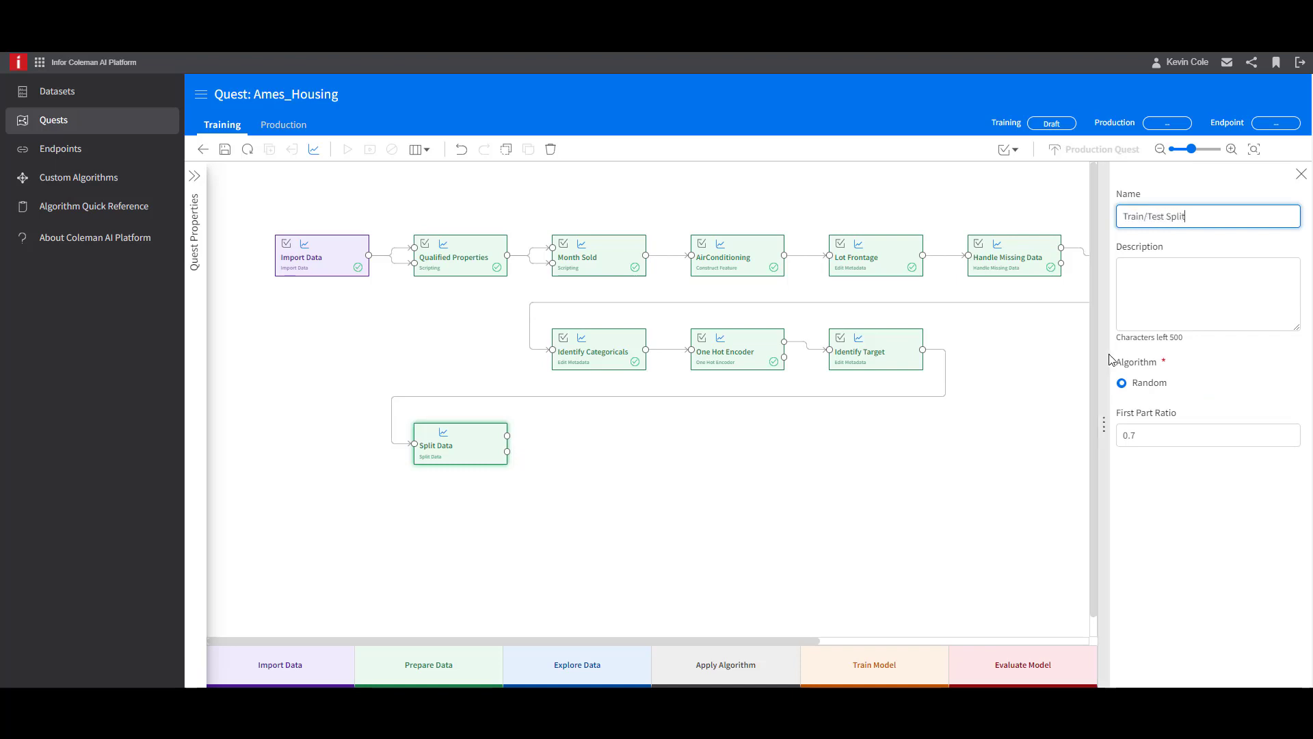
- Set Train/Test Split's first part ratio to 0.8, save the quest, and close the activity's settings
{"action": "left_click", "coordinate": [1156, 436]}
{"action": "key", "text": "BackSpace"}
{"action": "type", "text": "8"}
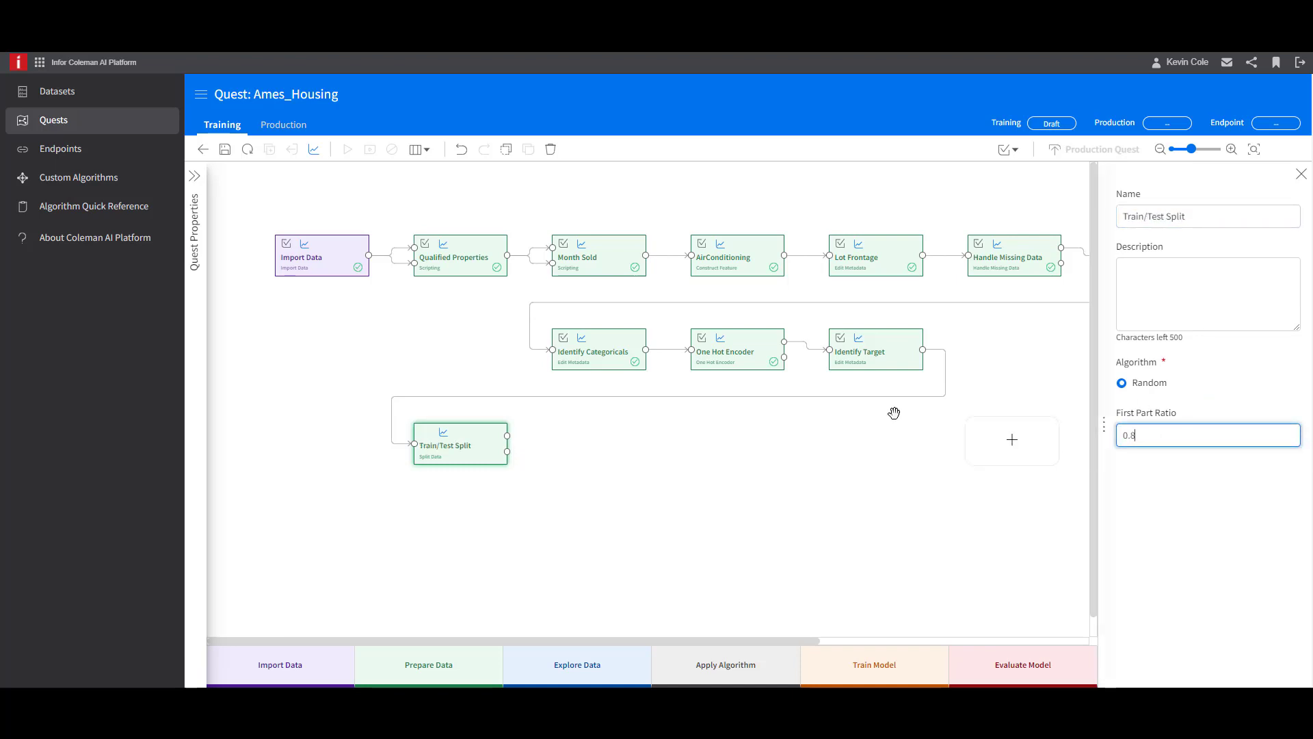
{"action": "left_click", "coordinate": [225, 149]}
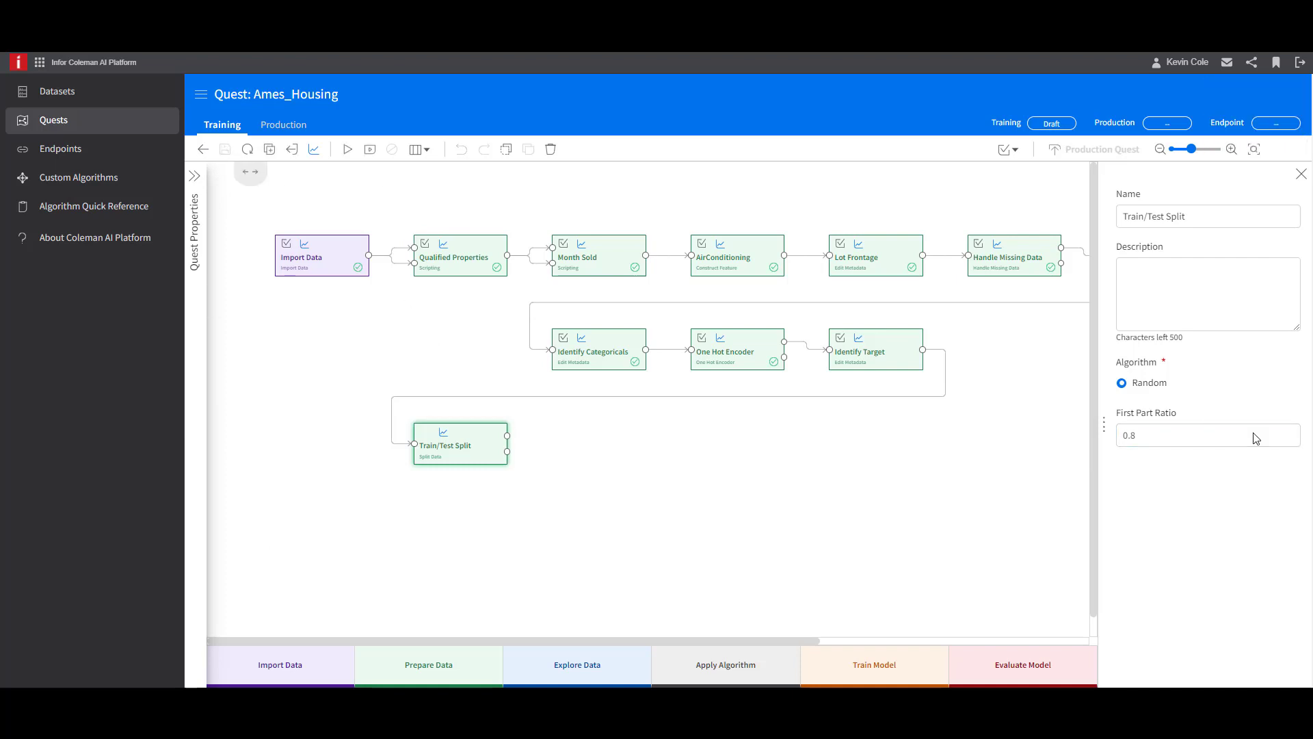
{"action": "left_click", "coordinate": [1302, 175]}
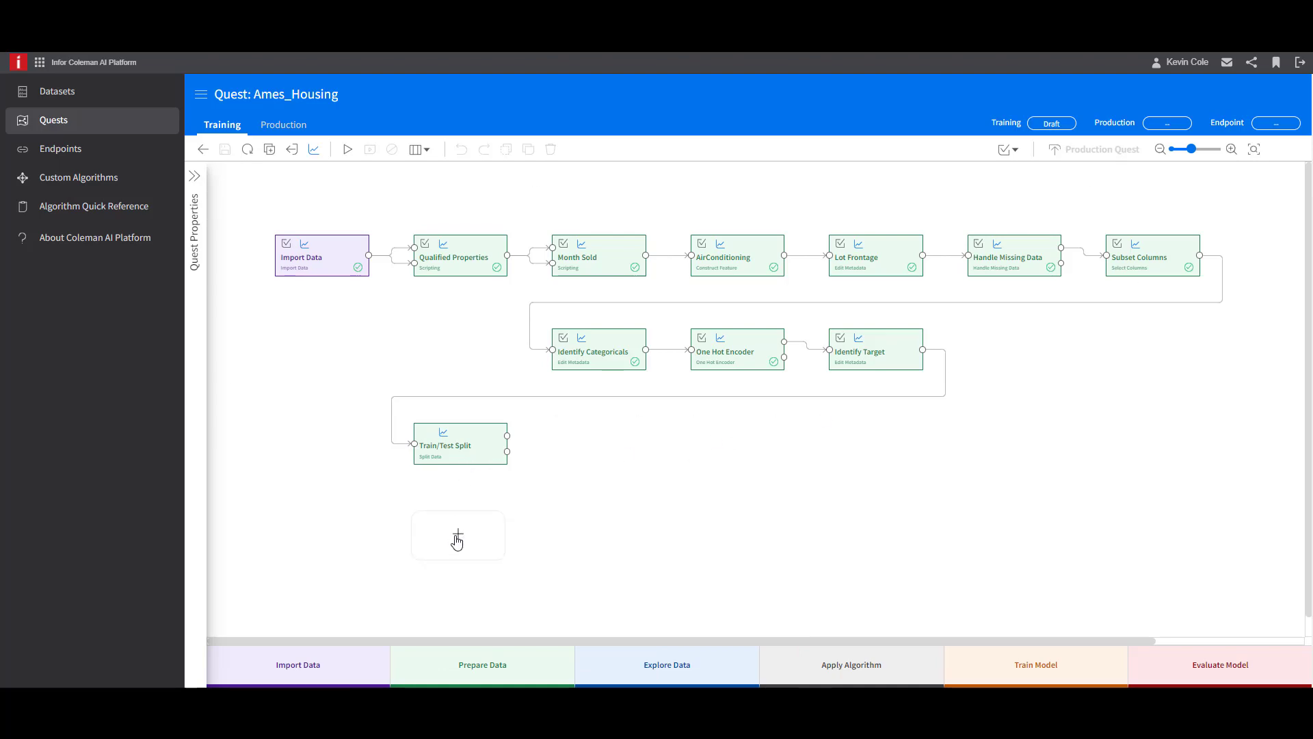
- Add an XGBoost algorithm activity directly beneath Train/Test Split
{"action": "left_click", "coordinate": [458, 540]}
{"action": "scroll", "coordinate": [456, 540], "scroll_direction": "down", "scroll_amount": 4}
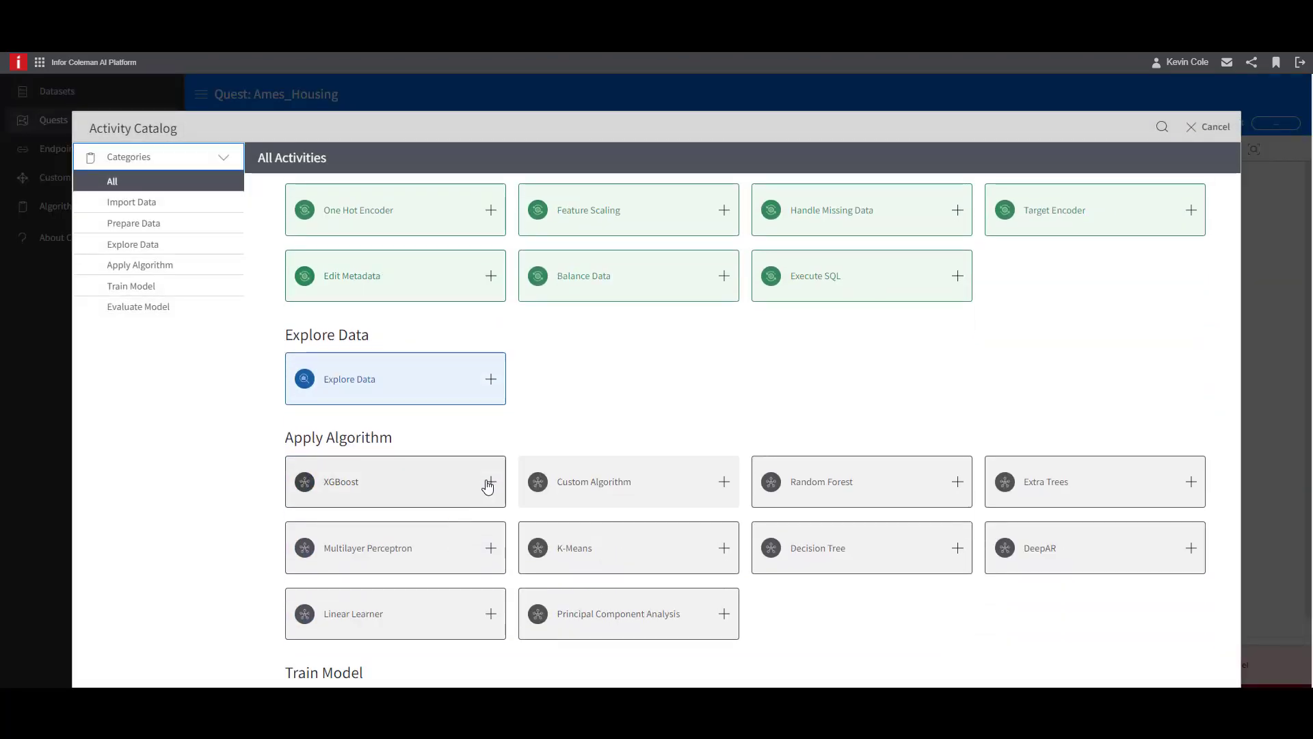
{"action": "left_click", "coordinate": [490, 483]}
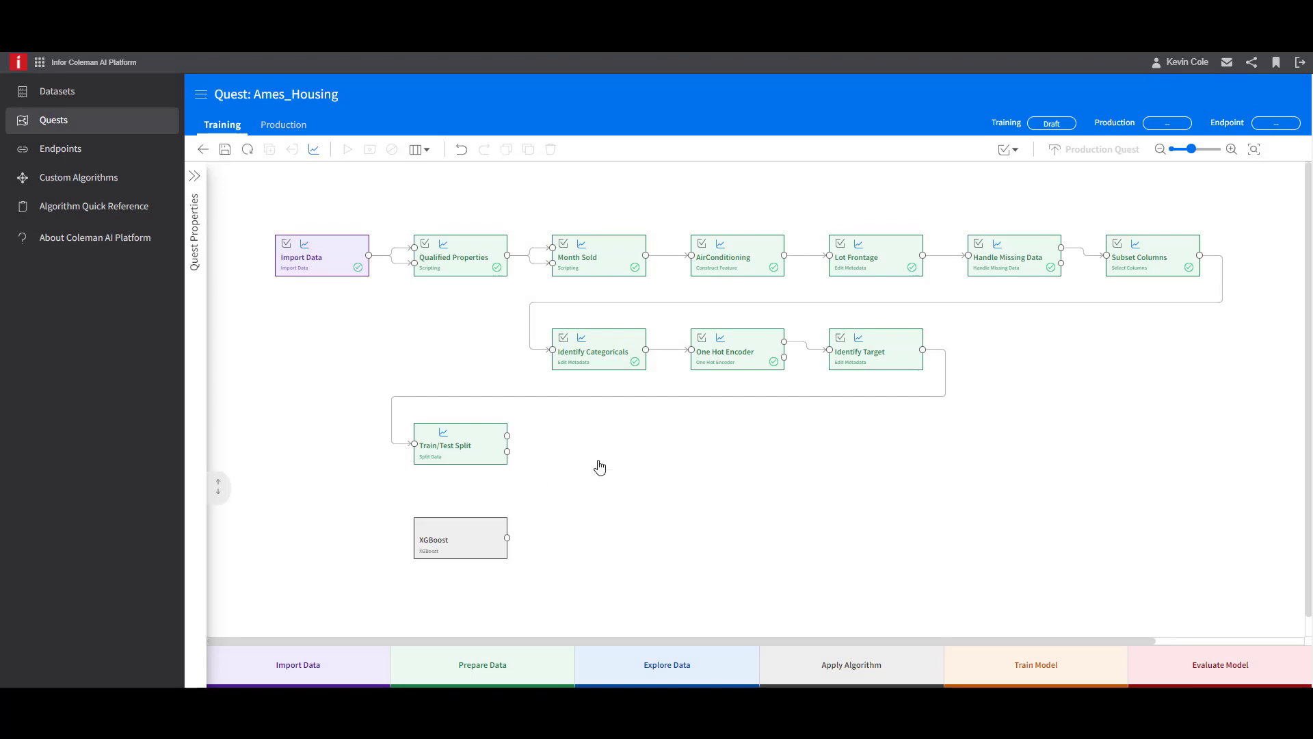
- Add a Train Model activity beside Train/Test Split and connect the split's upper output and XGBoost's output to its inputs
{"action": "left_click", "coordinate": [598, 442]}
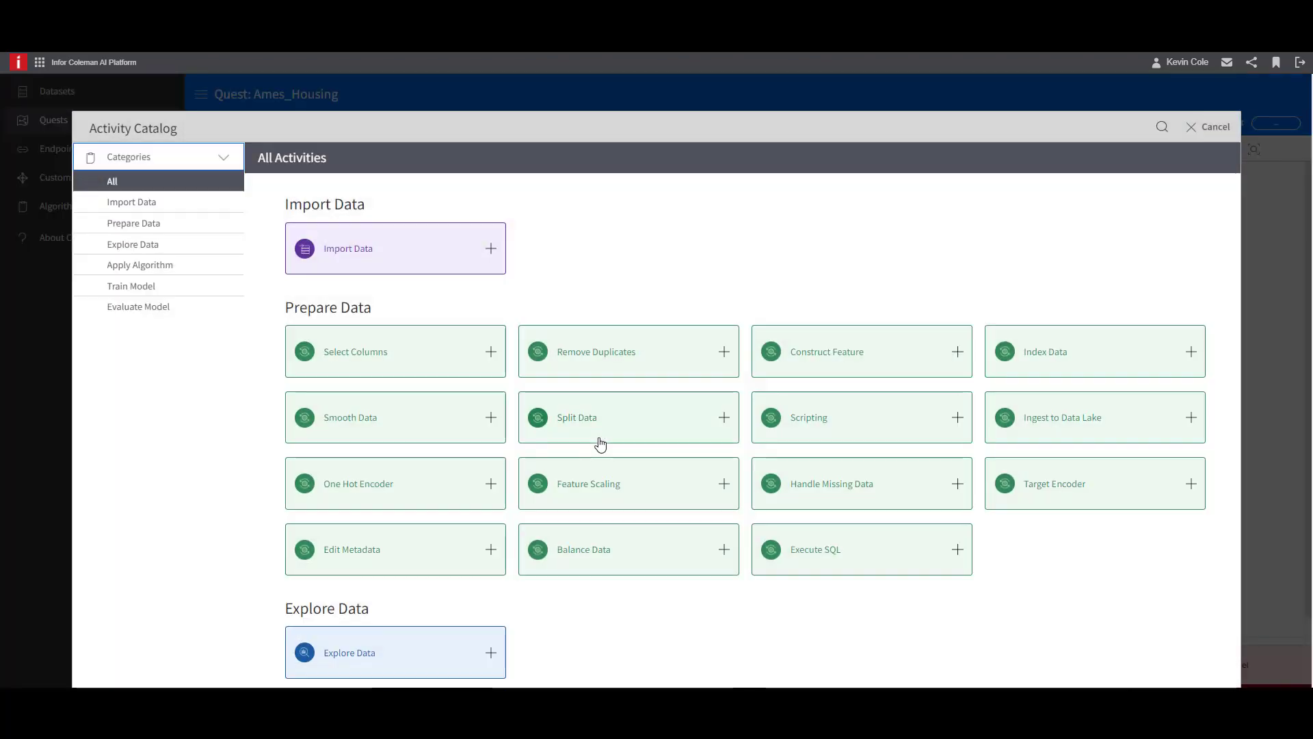
{"action": "scroll", "coordinate": [597, 443], "scroll_direction": "down", "scroll_amount": 5}
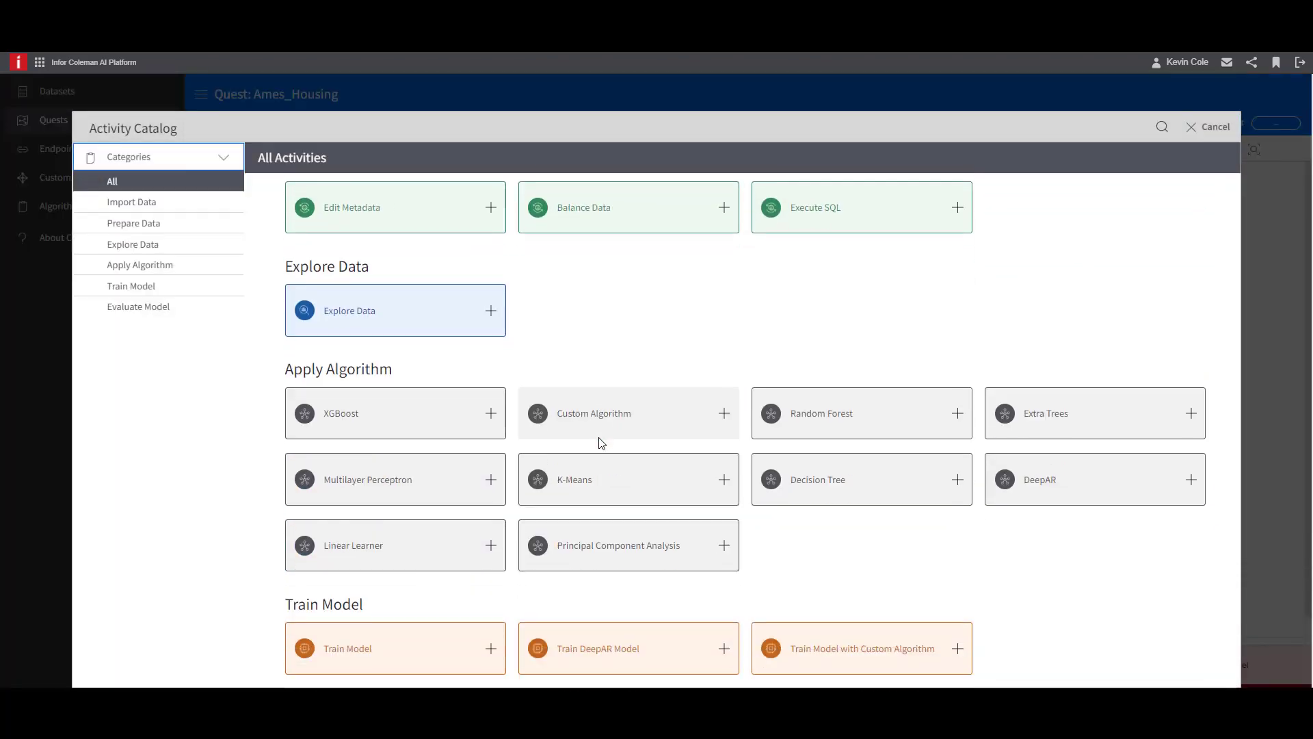
{"action": "left_click", "coordinate": [492, 649]}
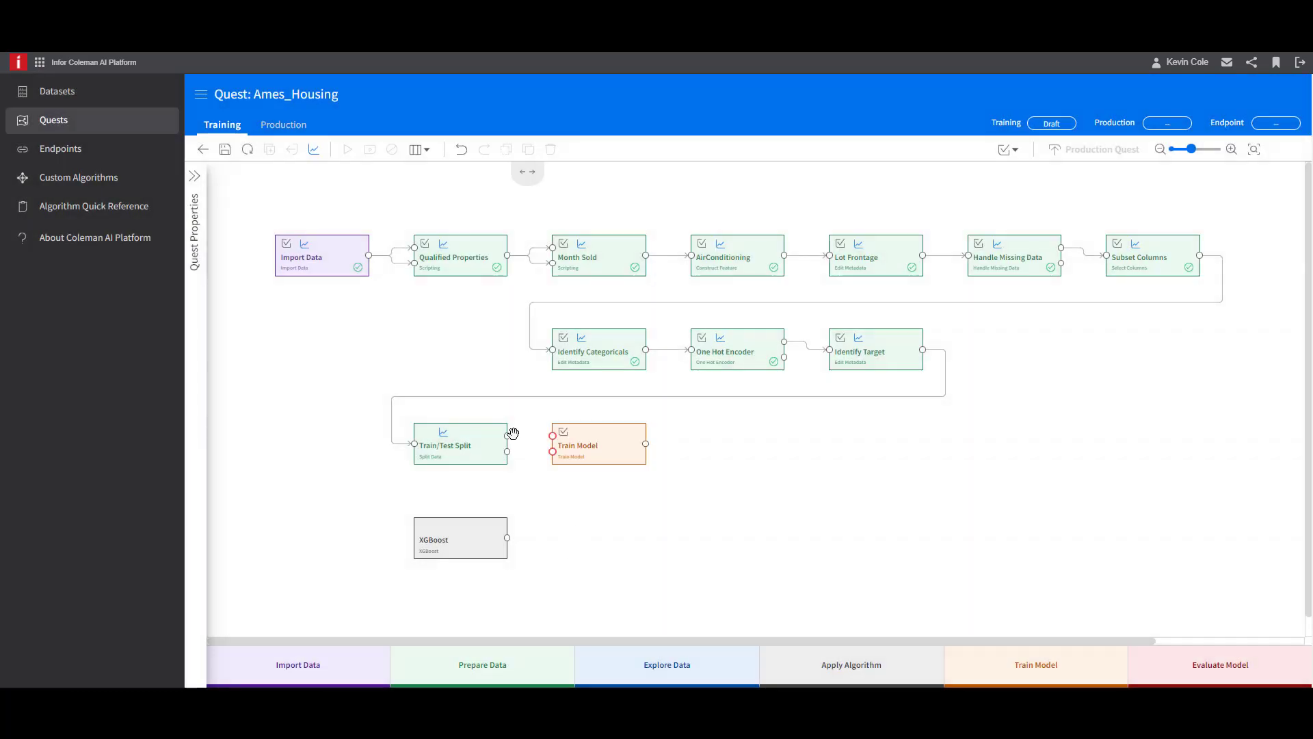
{"action": "left_click_drag", "start_coordinate": [512, 434], "coordinate": [554, 446]}
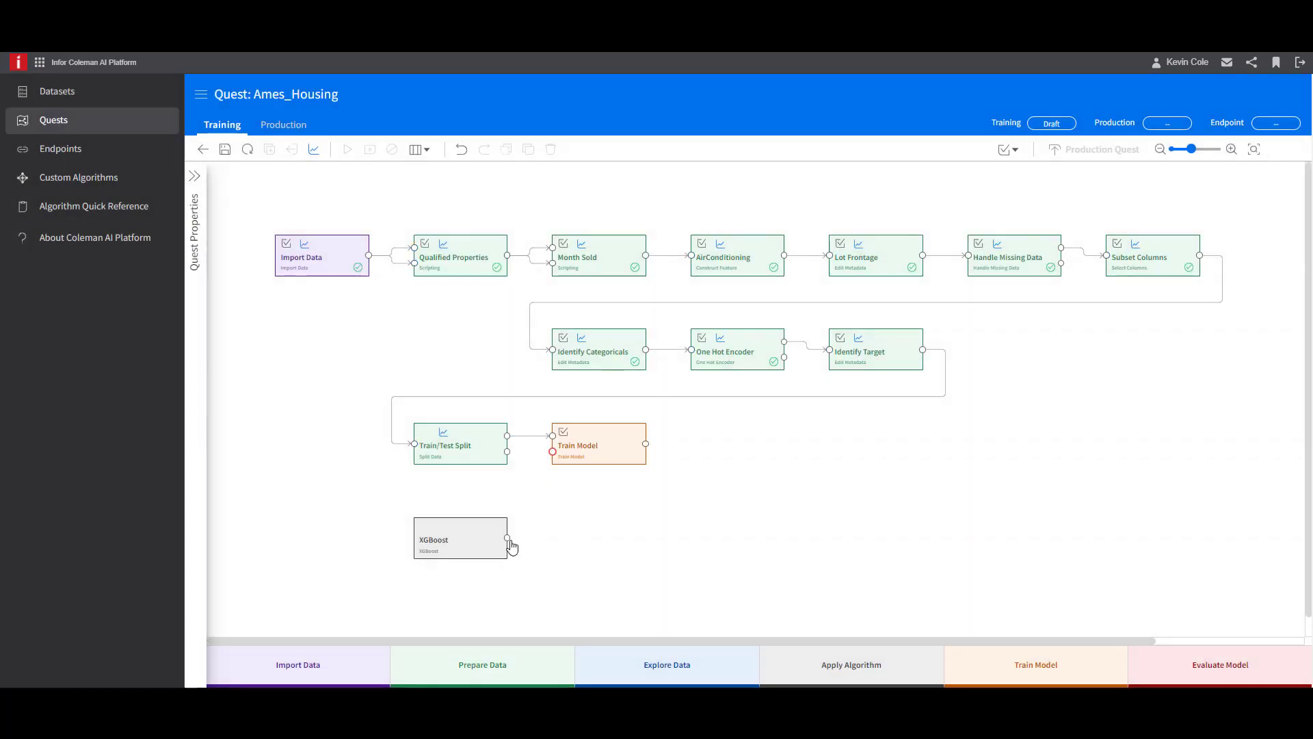
{"action": "left_click_drag", "start_coordinate": [555, 461], "coordinate": [552, 451]}
- Set Train Model's label column to SalePrice and close its settings
{"action": "left_click", "coordinate": [621, 446]}
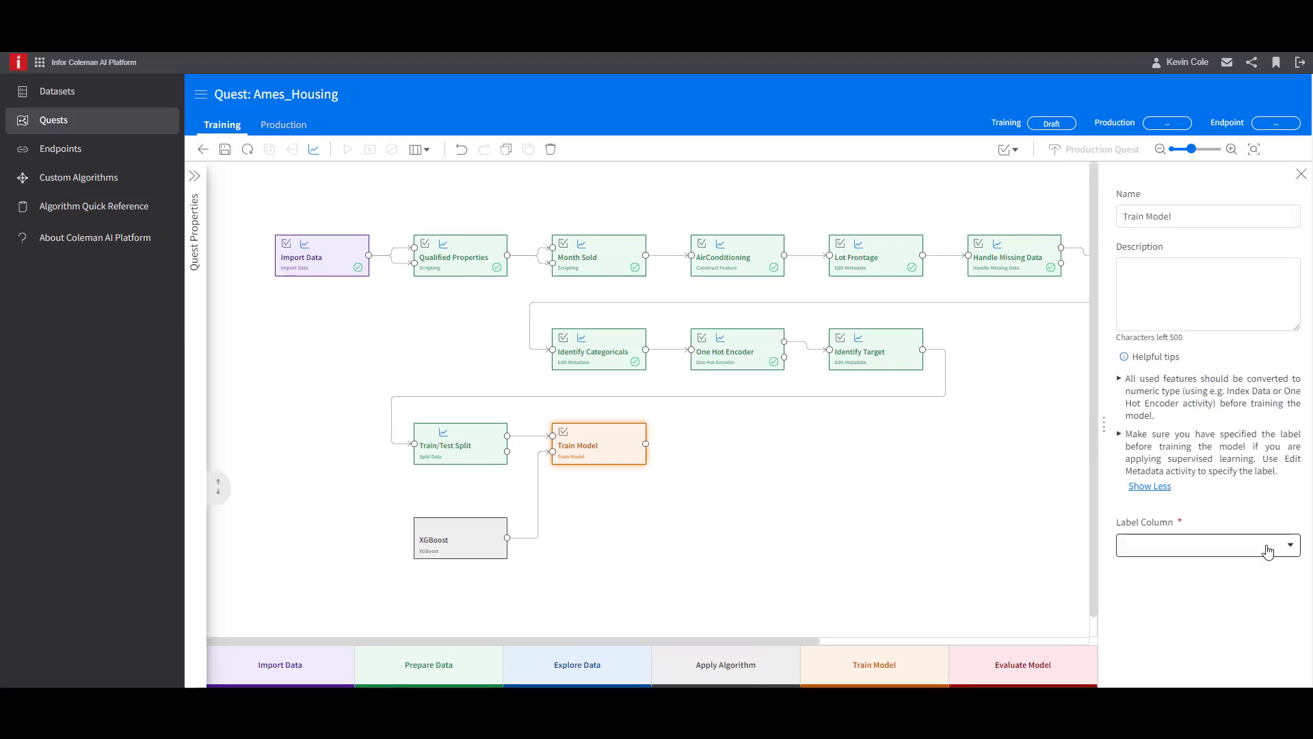
{"action": "left_click", "coordinate": [1266, 545]}
{"action": "left_click", "coordinate": [1226, 578]}
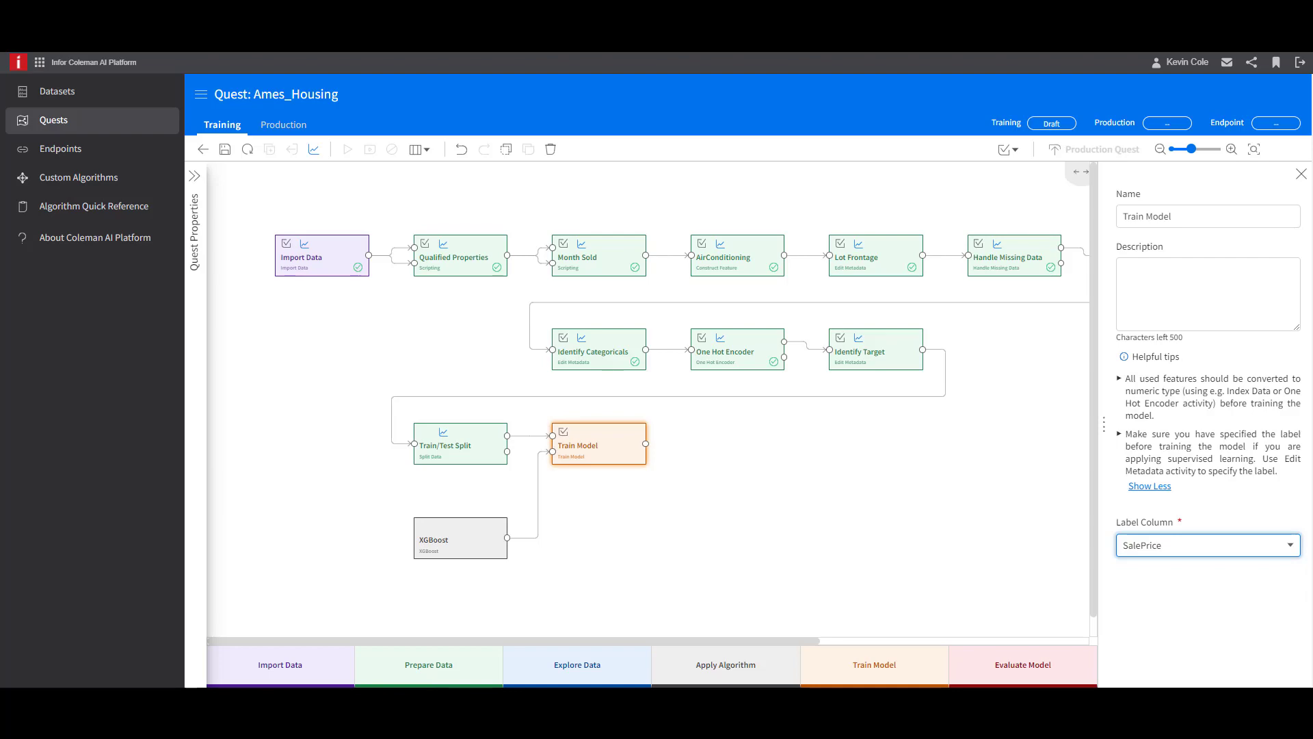
{"action": "left_click", "coordinate": [1311, 396]}
{"action": "left_click", "coordinate": [1301, 176]}
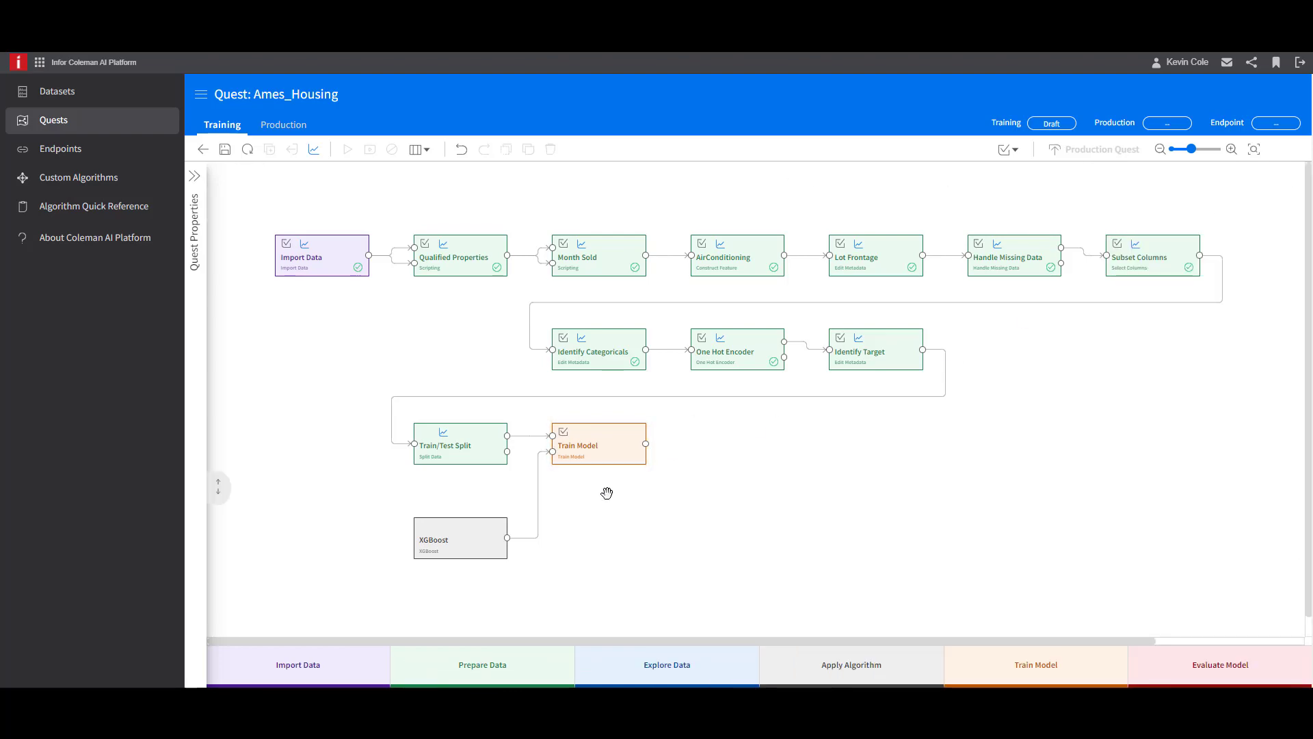
- Add a Score Model activity in the XGBoost row, beneath One Hot Encoder
{"action": "left_click", "coordinate": [736, 537]}
{"action": "scroll", "coordinate": [902, 513], "scroll_direction": "down", "scroll_amount": 5}
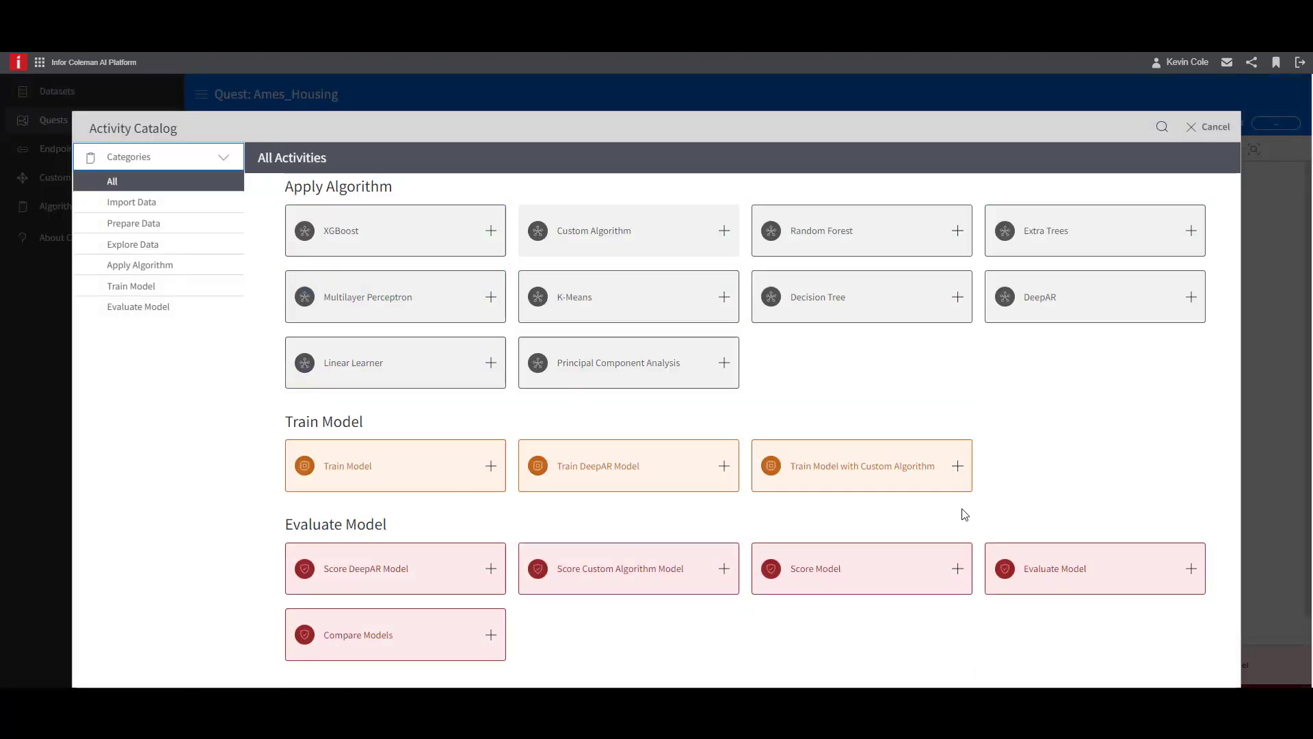
{"action": "left_click", "coordinate": [959, 578]}
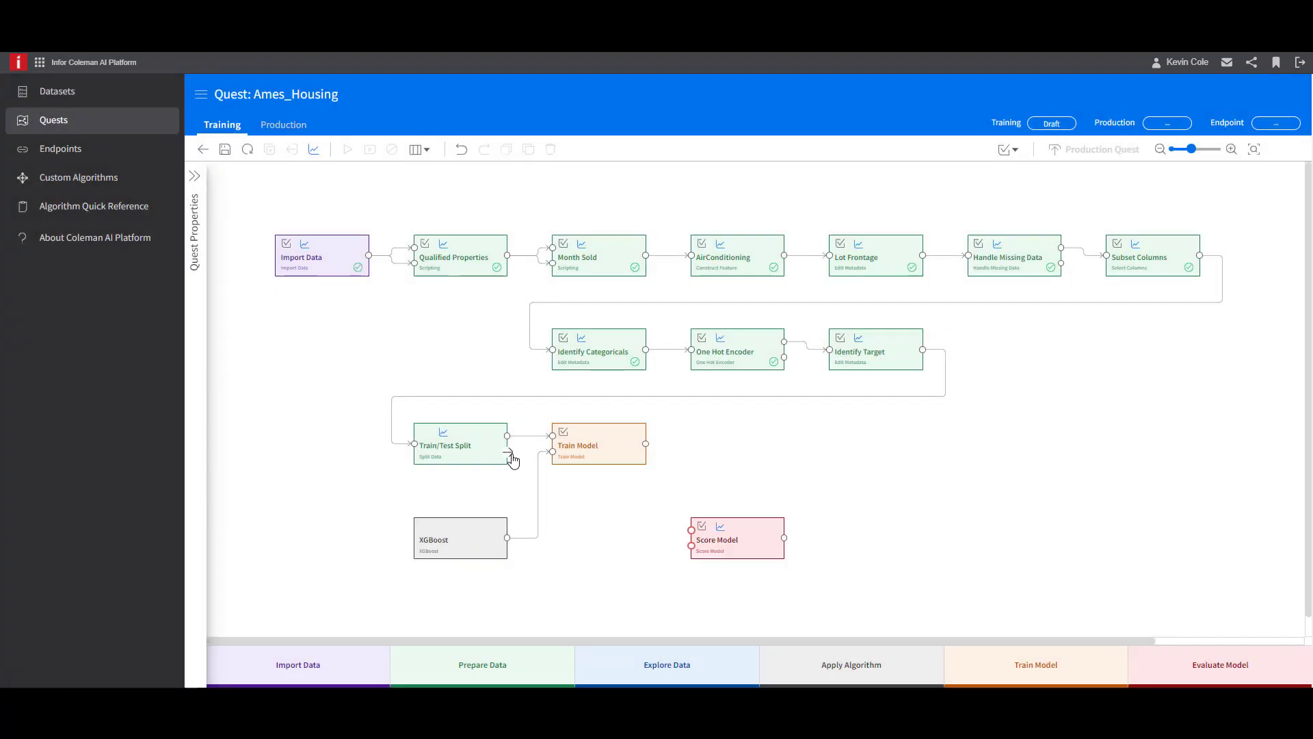
- Connect Train/Test Split's lower output and Train Model's output to Score Model's inputs, and add an Evaluate Model activity fed by Score Model
{"action": "left_click_drag", "start_coordinate": [507, 451], "coordinate": [690, 531]}
{"action": "left_click_drag", "start_coordinate": [645, 443], "coordinate": [691, 545]}
{"action": "left_click_drag", "start_coordinate": [784, 539], "coordinate": [880, 546]}
{"action": "scroll", "coordinate": [872, 537], "scroll_direction": "down", "scroll_amount": 2}
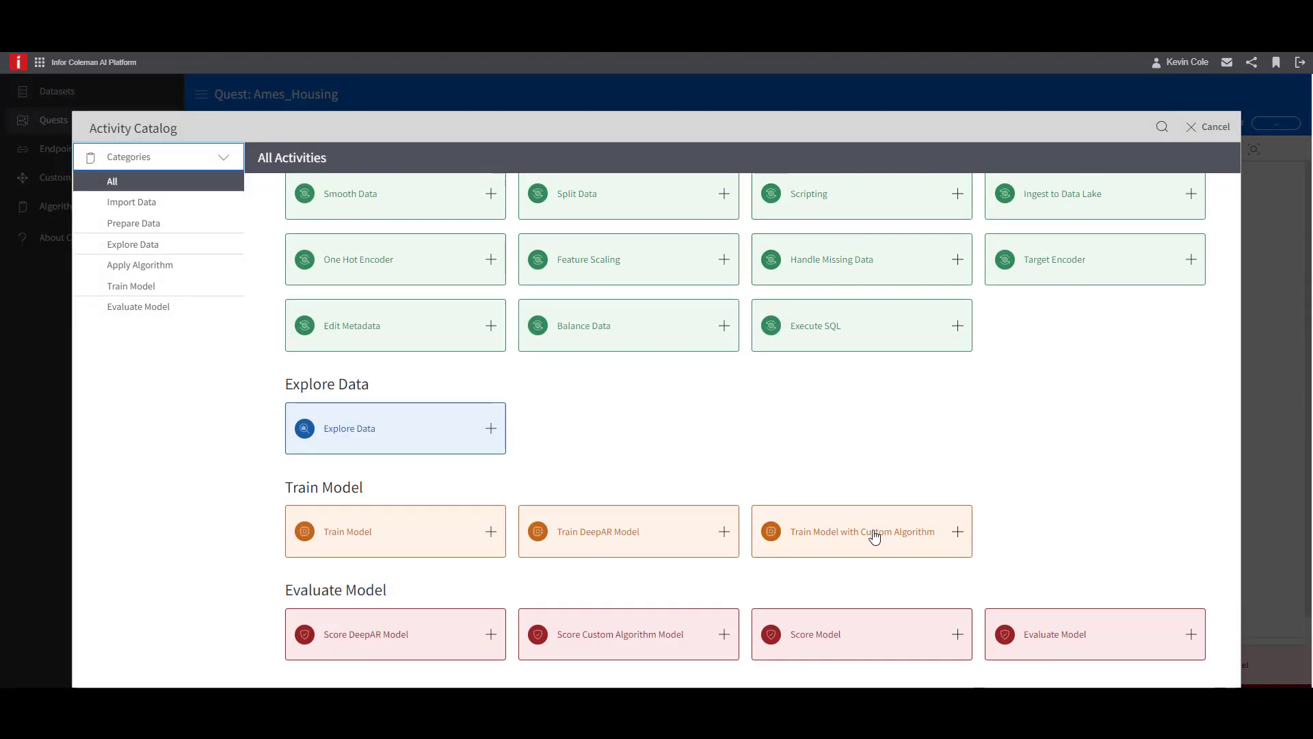
{"action": "left_click", "coordinate": [1191, 634]}
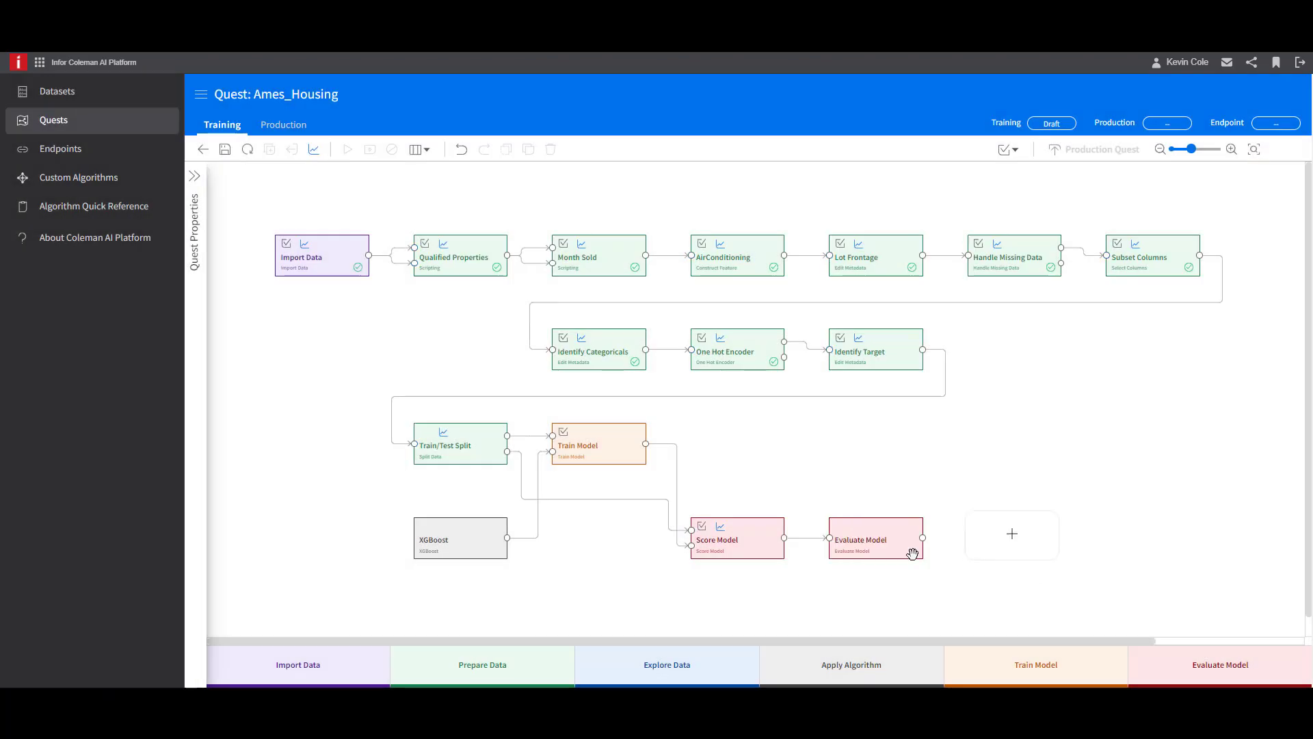
- Save the quest with its new scoring and evaluation activities and run the training
{"action": "left_click", "coordinate": [863, 552]}
{"action": "left_click", "coordinate": [756, 544]}
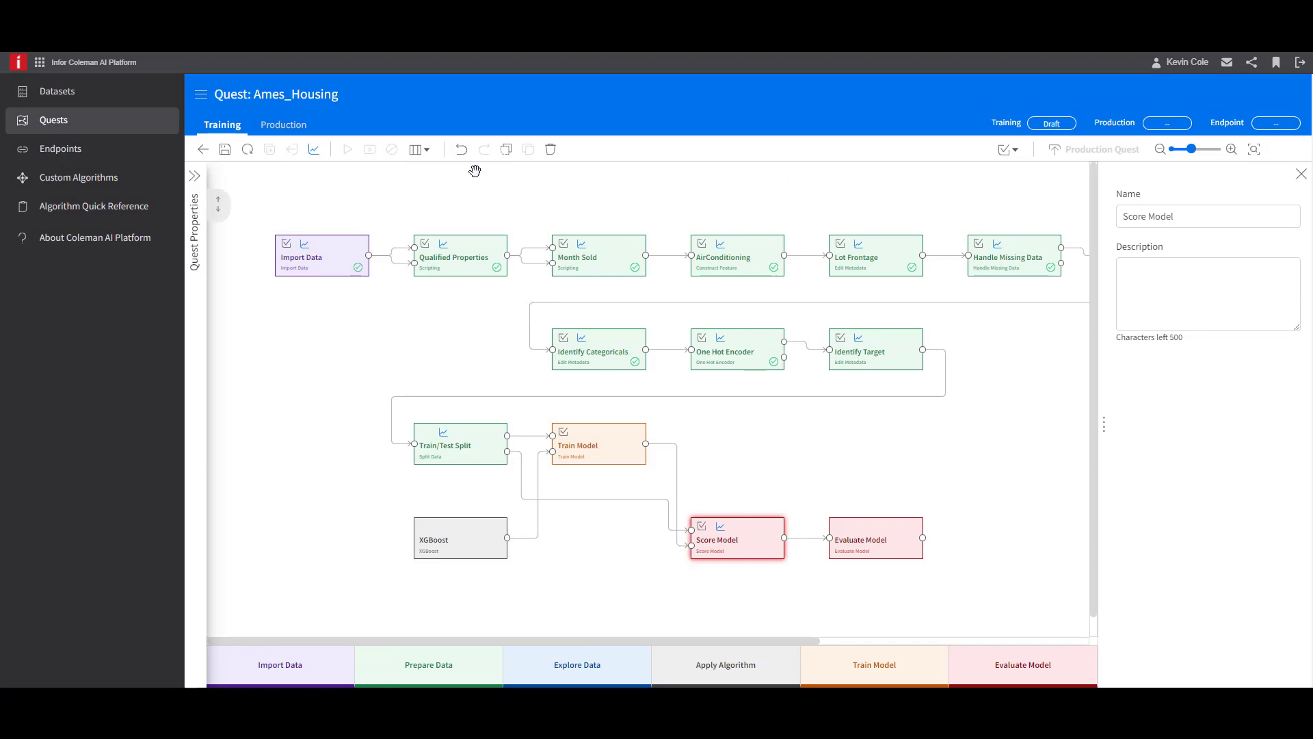
{"action": "left_click", "coordinate": [228, 151]}
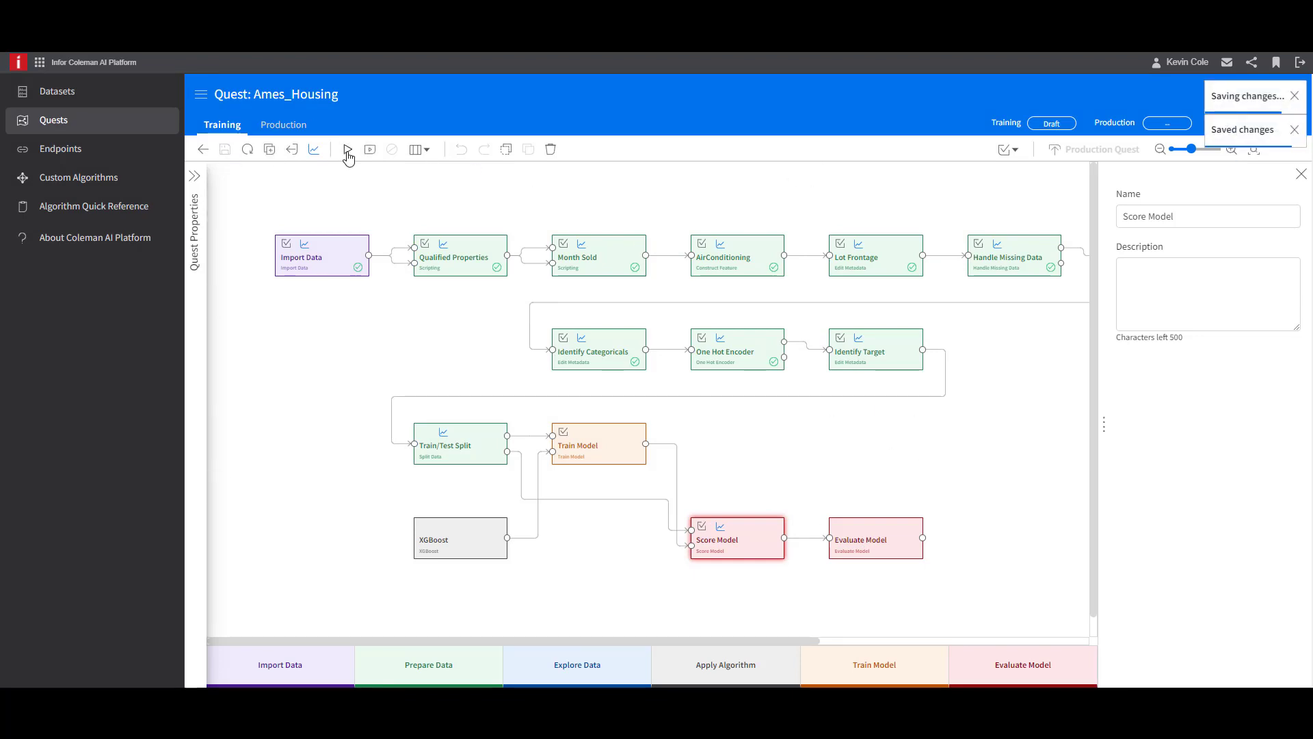
{"action": "left_click", "coordinate": [348, 153]}
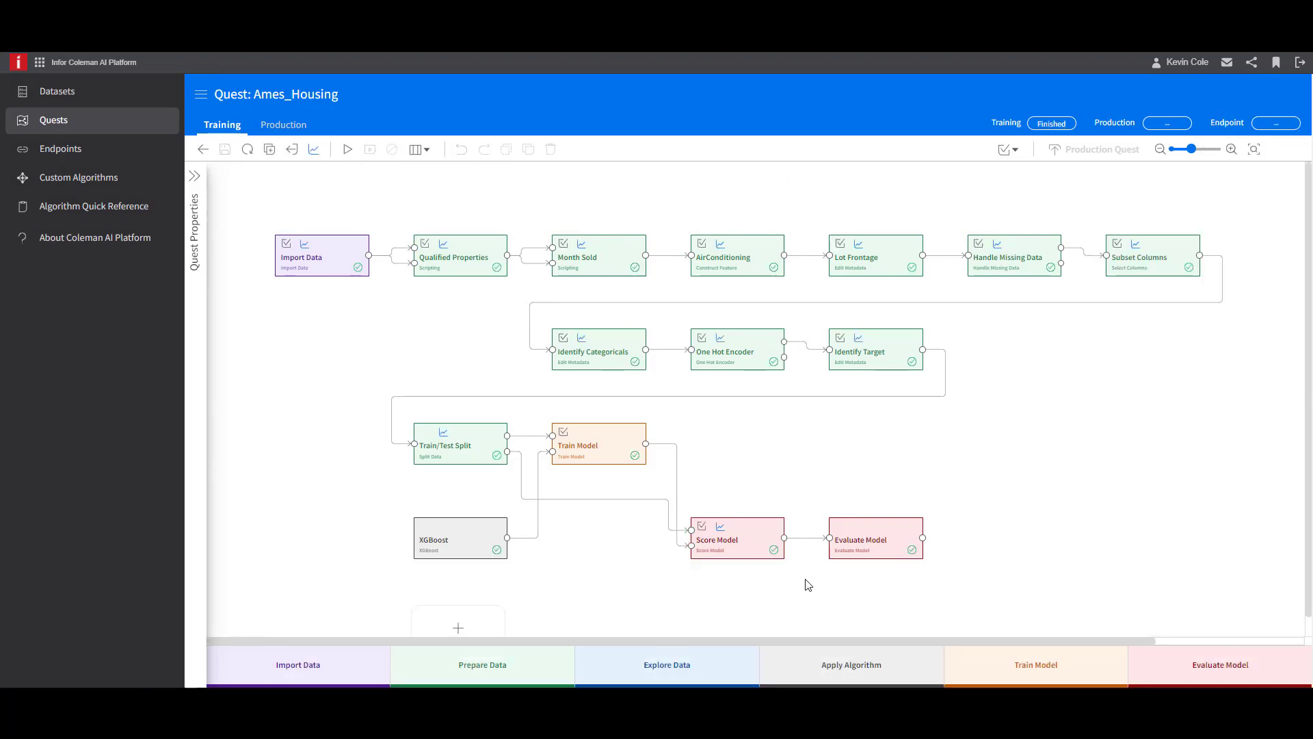
- Review the Score Model output with its predicted_SalePrice statistics, and examine Evaluate Model's R^2, error metrics and error distribution
{"action": "left_click", "coordinate": [787, 542]}
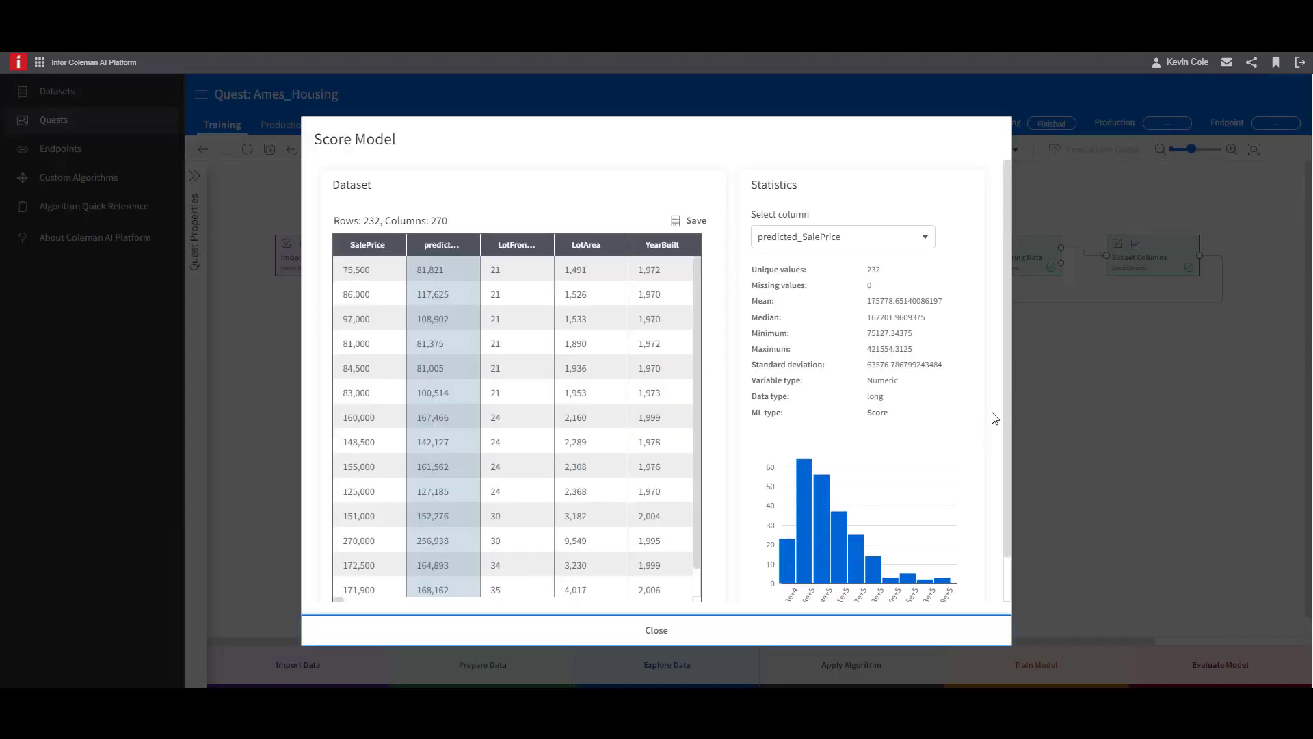
{"action": "left_click", "coordinate": [658, 630]}
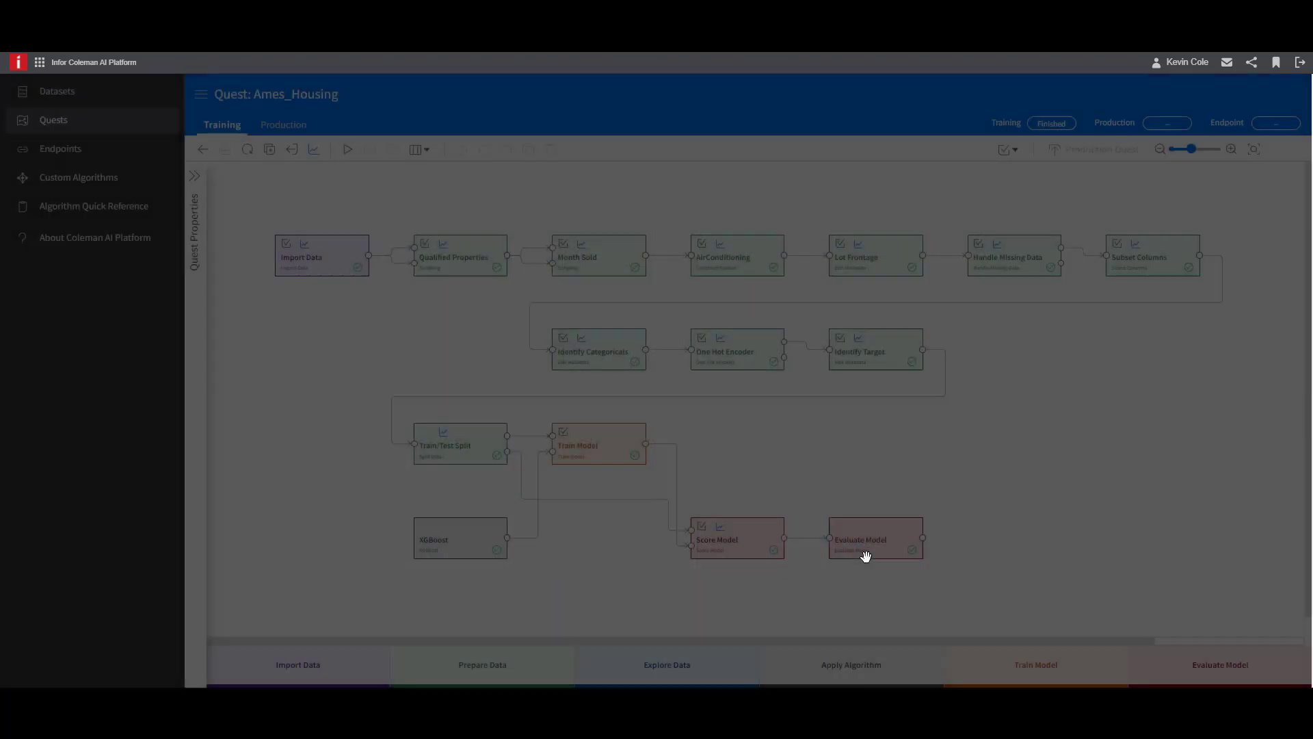
{"action": "left_click", "coordinate": [925, 548]}
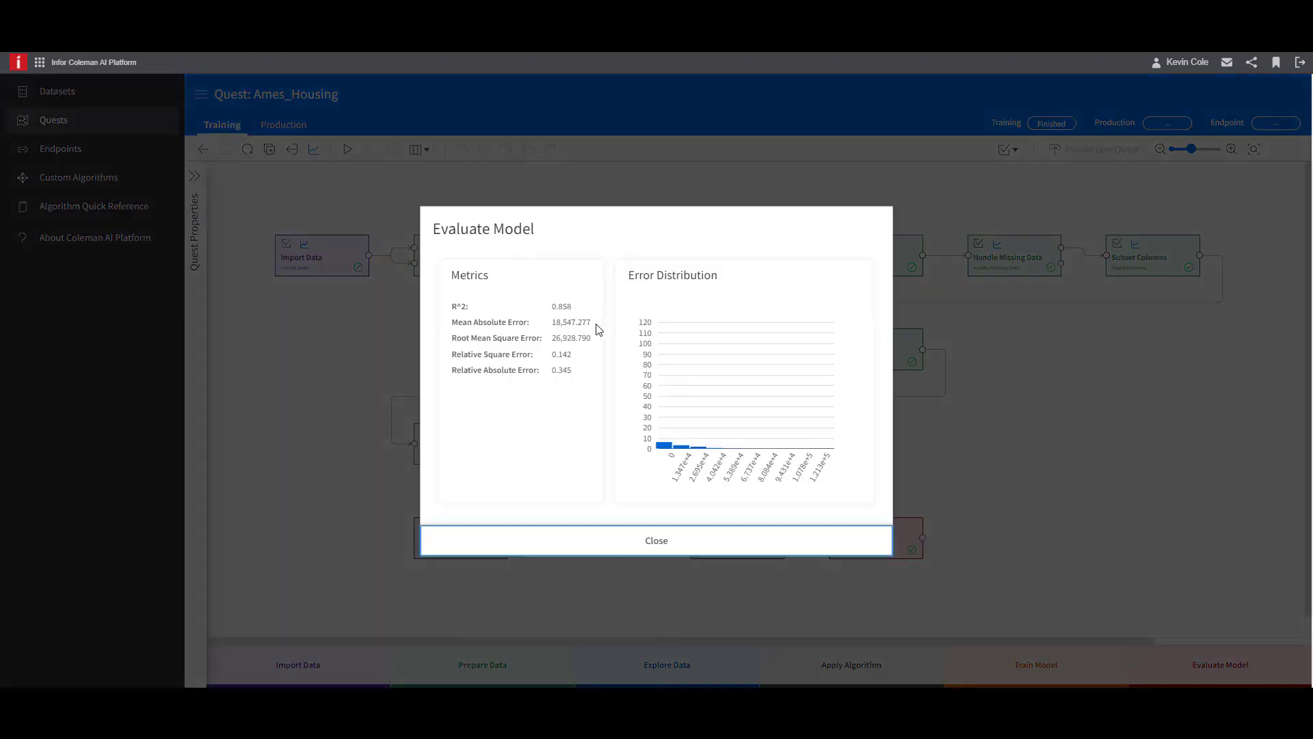
{"action": "left_click_drag", "start_coordinate": [562, 305], "coordinate": [557, 306]}
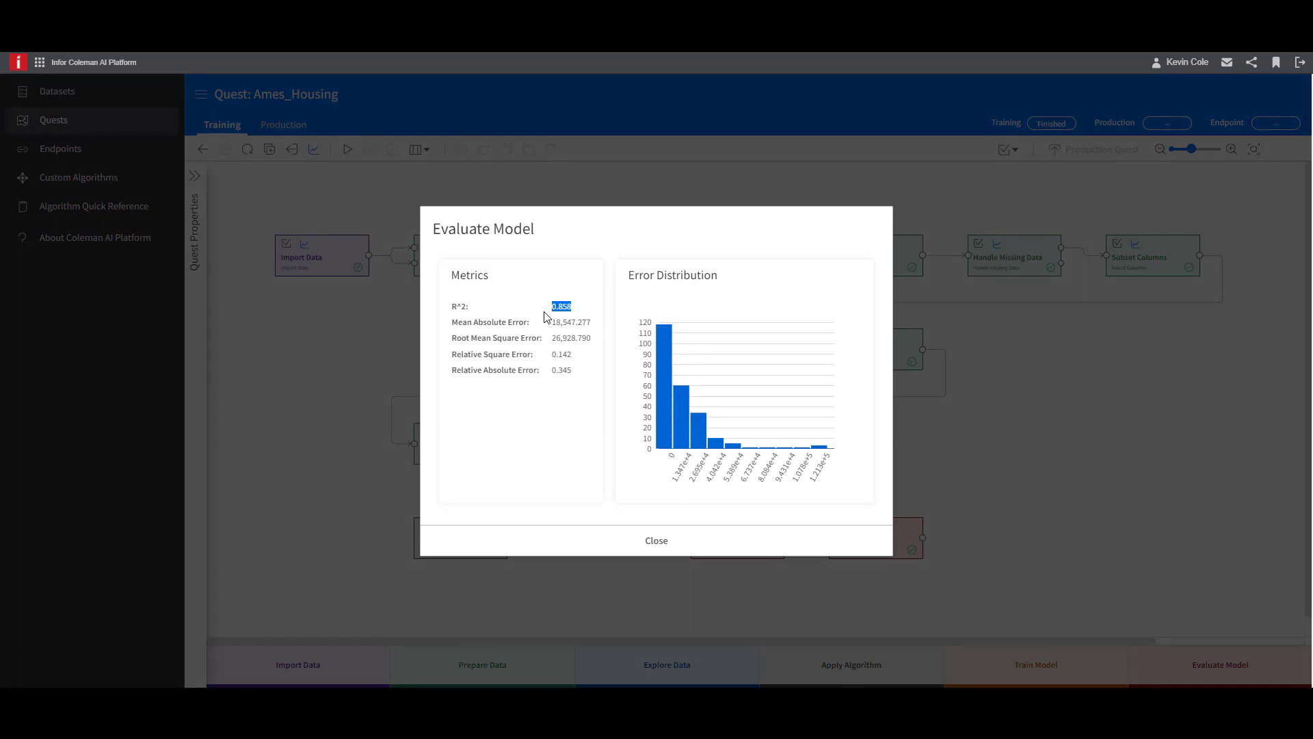
{"action": "left_click", "coordinate": [677, 554]}
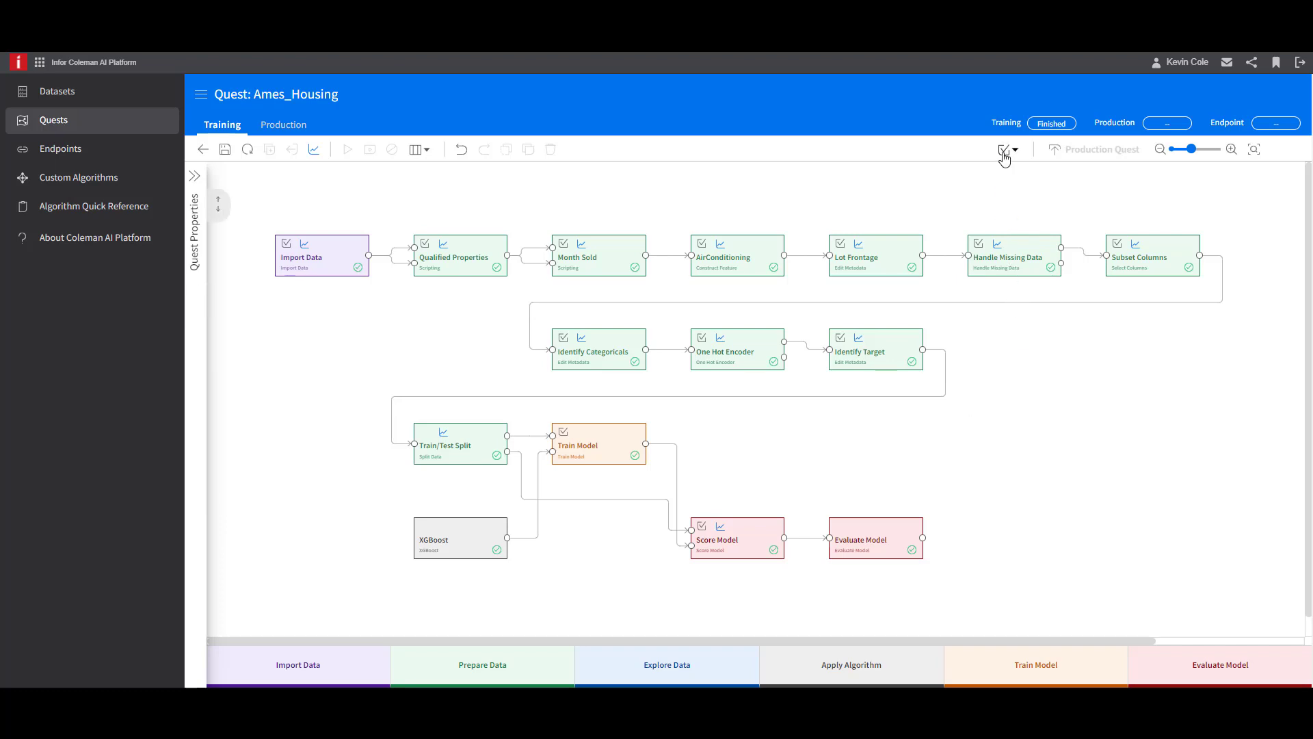
- Mark all eligible training activities for inclusion in the production quest and save the quest
{"action": "left_click", "coordinate": [1004, 151]}
{"action": "left_click", "coordinate": [1028, 193]}
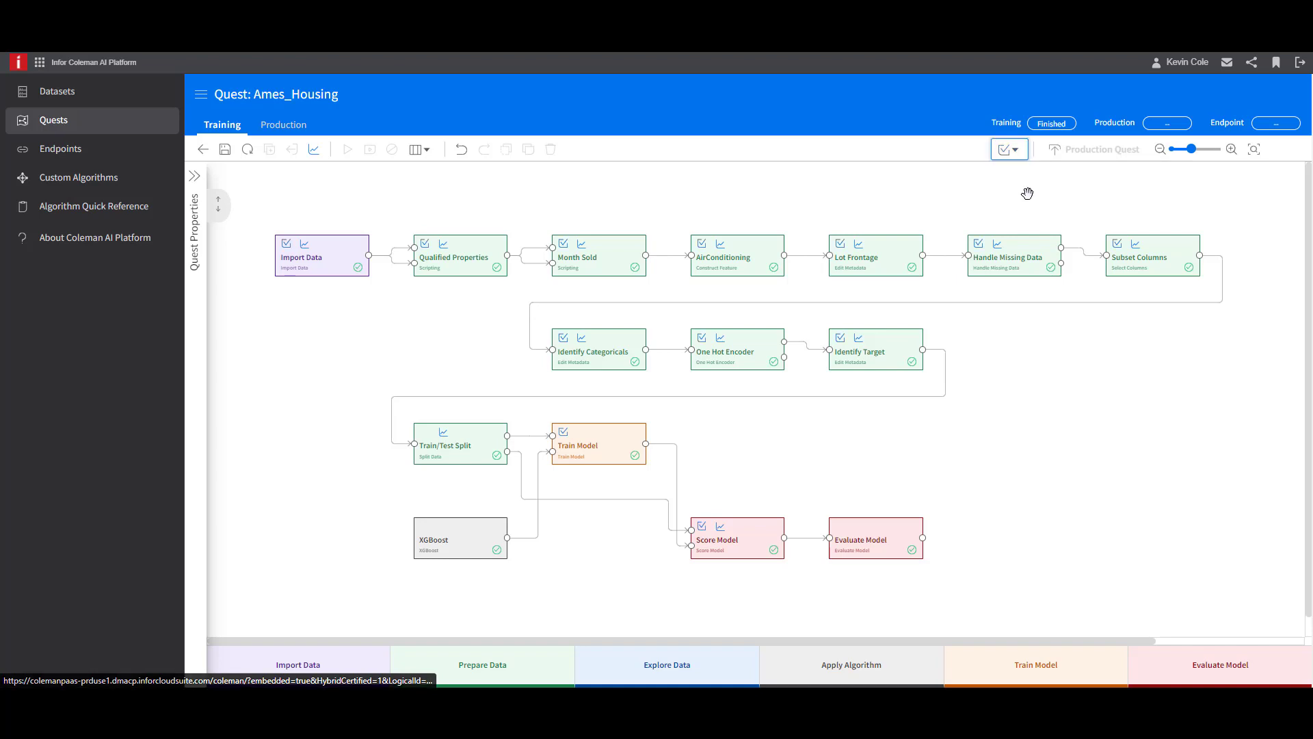
{"action": "left_click", "coordinate": [226, 151]}
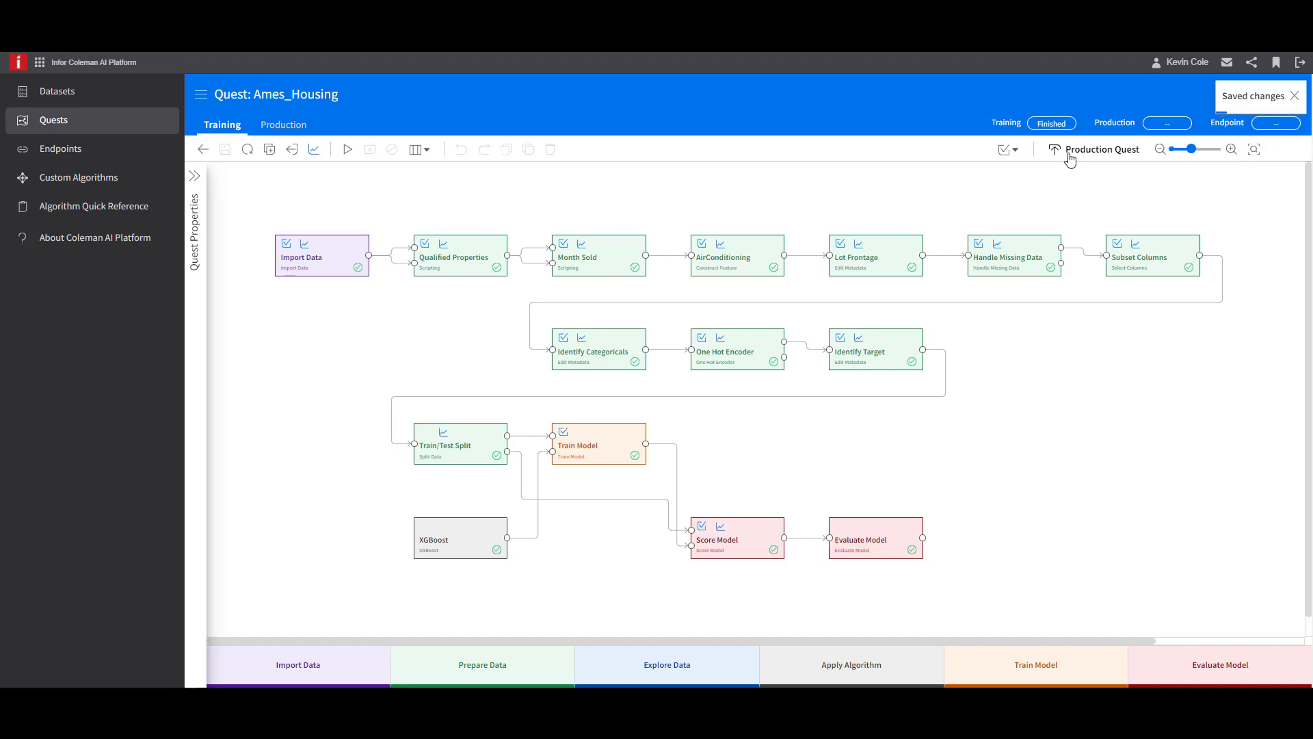
- Create a Realtime Production quest from the trained quest, and save and run it
{"action": "left_click", "coordinate": [1071, 156]}
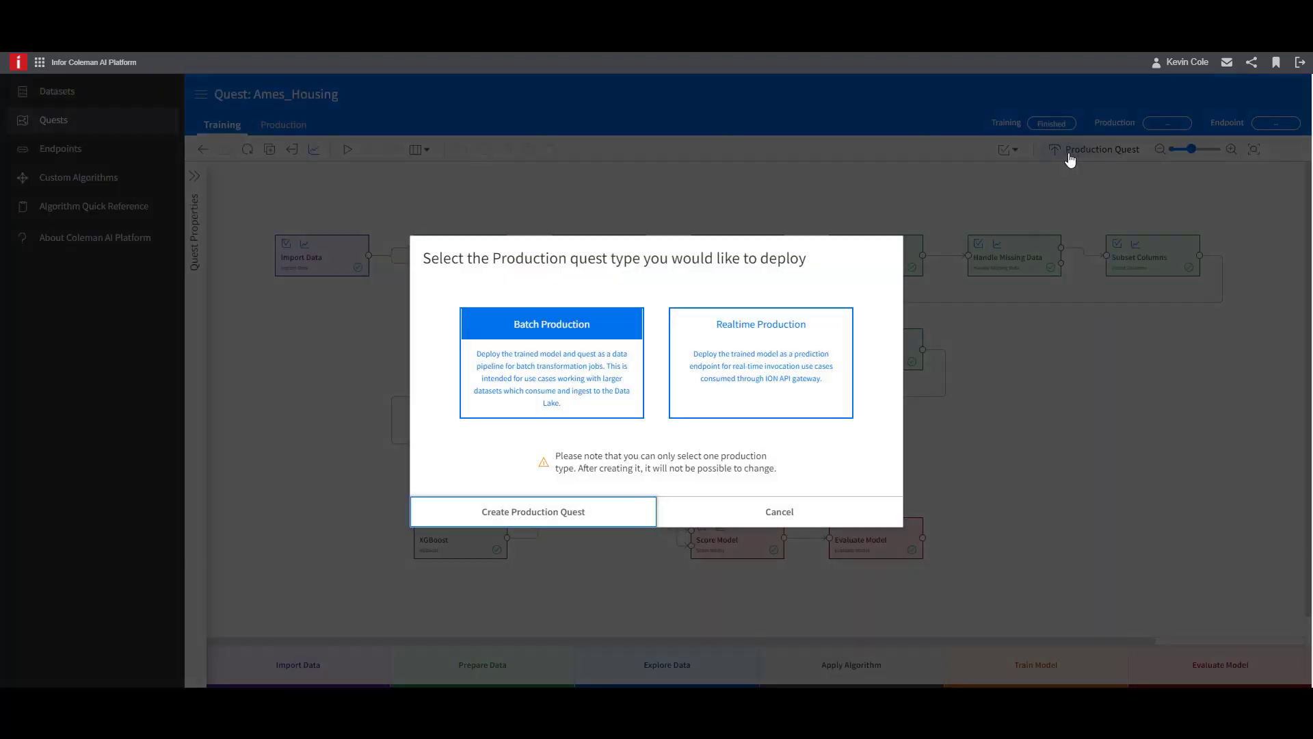
{"action": "left_click", "coordinate": [778, 351]}
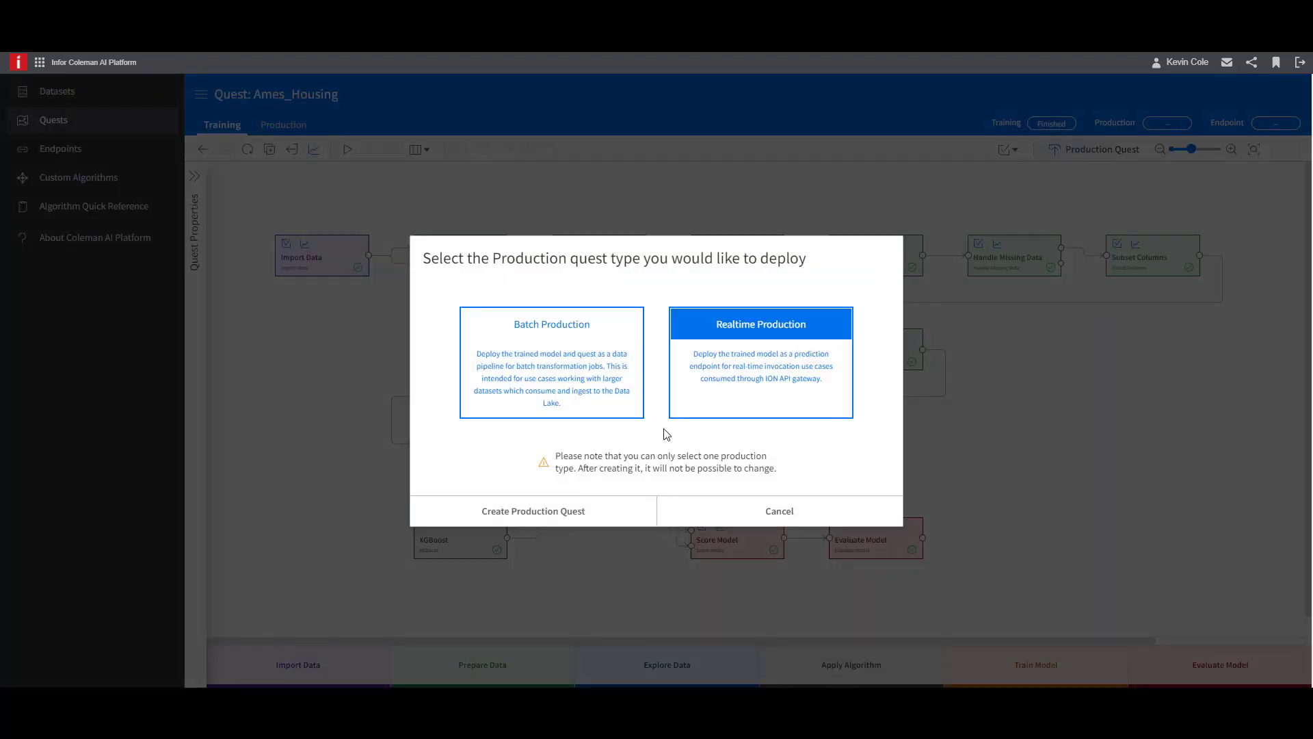
{"action": "left_click", "coordinate": [598, 520]}
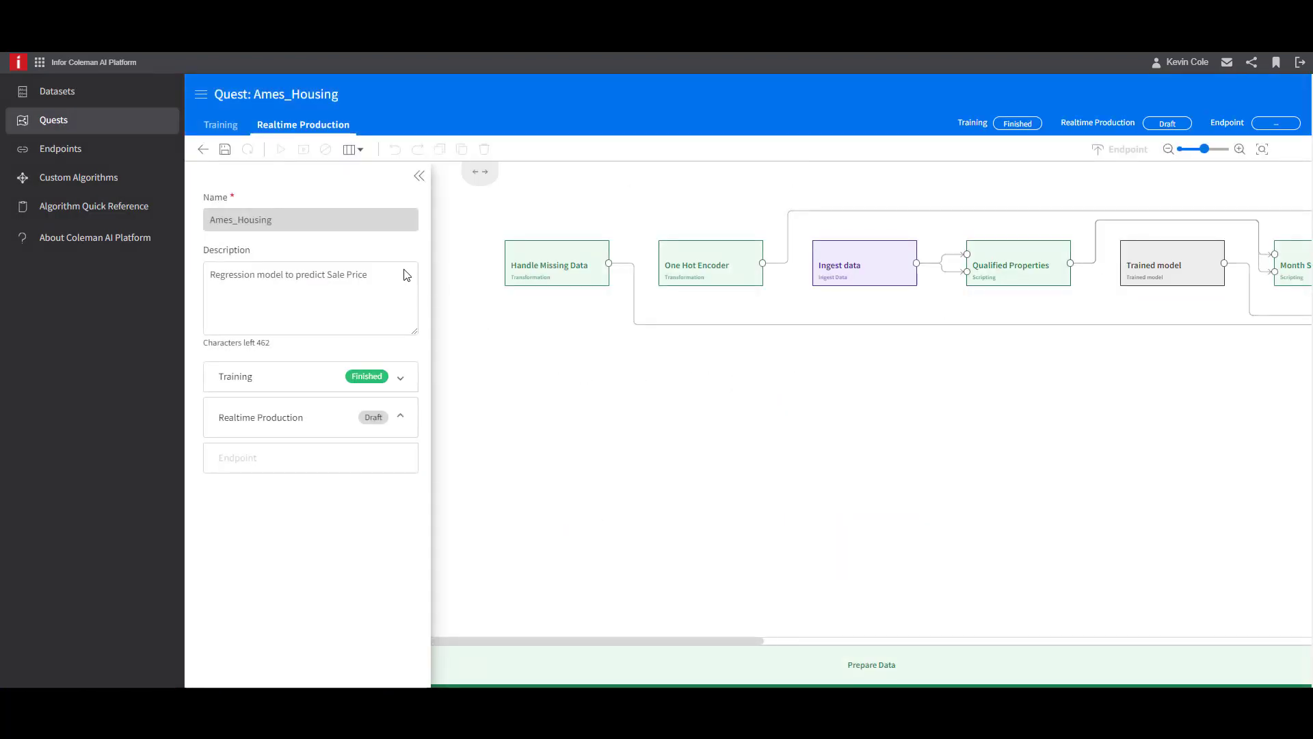
{"action": "left_click", "coordinate": [226, 155]}
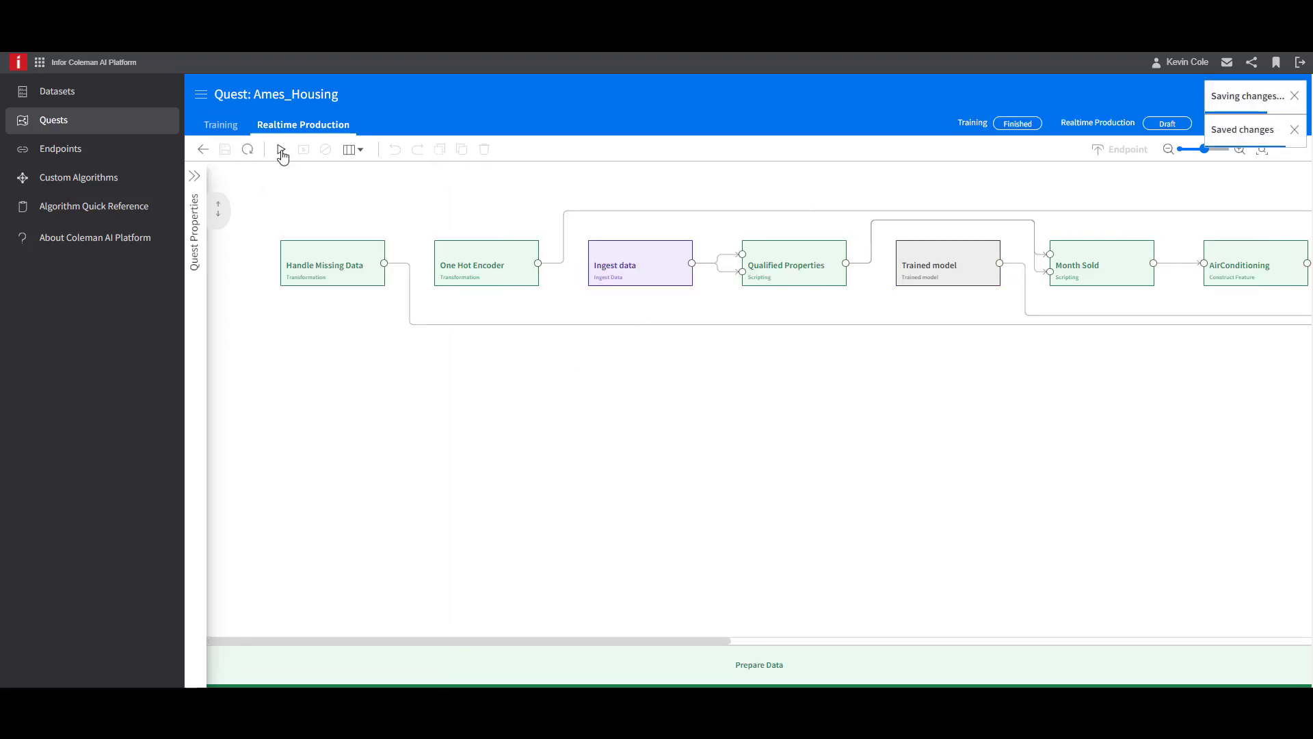
{"action": "left_click", "coordinate": [281, 150]}
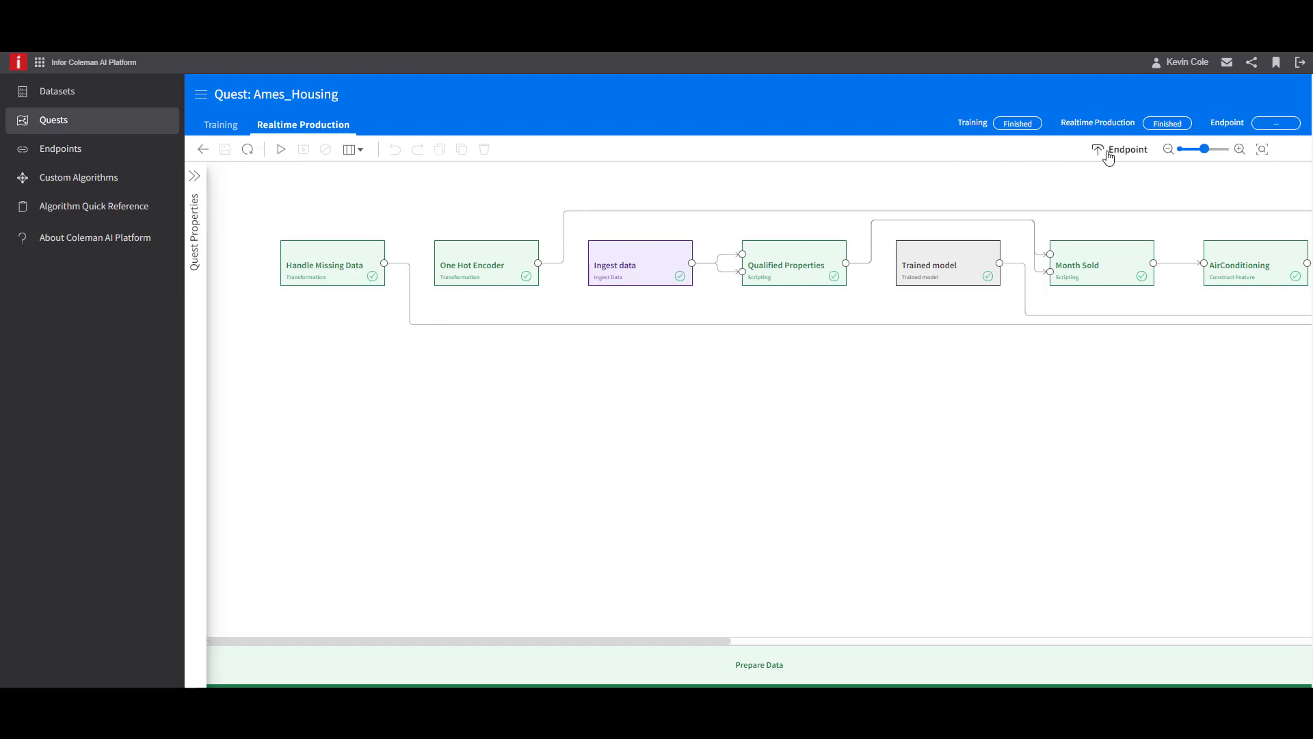
- Create an endpoint named Ames_Housing from the realtime production quest
{"action": "left_click", "coordinate": [1120, 156]}
{"action": "left_click", "coordinate": [735, 336]}
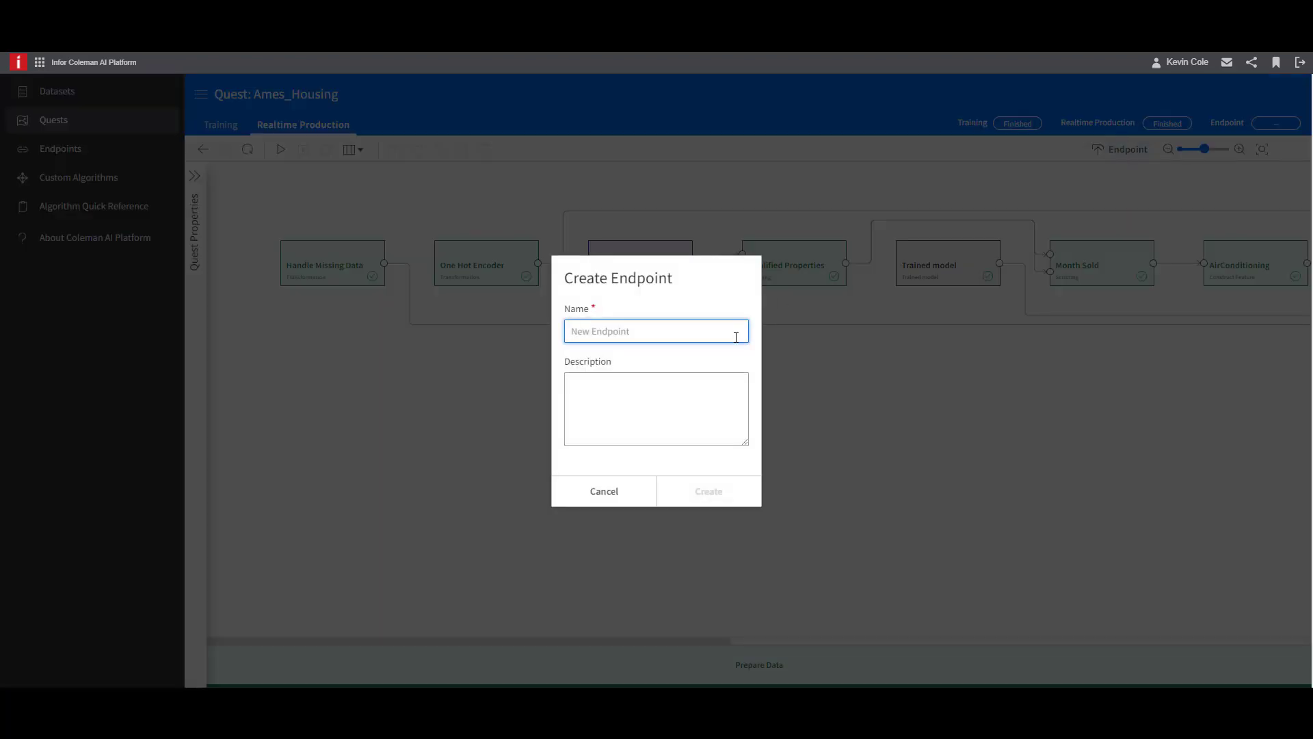
{"action": "type", "text": "Ames_Housing"}
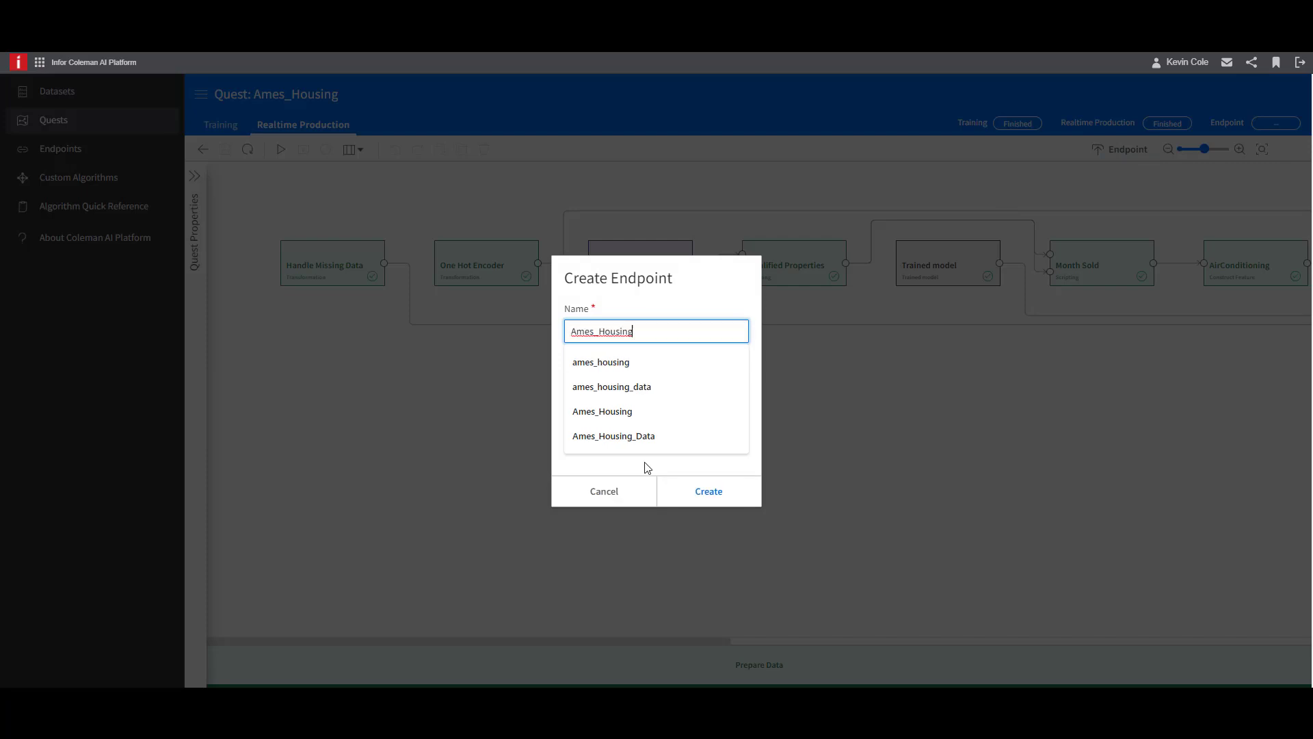
{"action": "left_click", "coordinate": [645, 463]}
{"action": "left_click", "coordinate": [705, 490]}
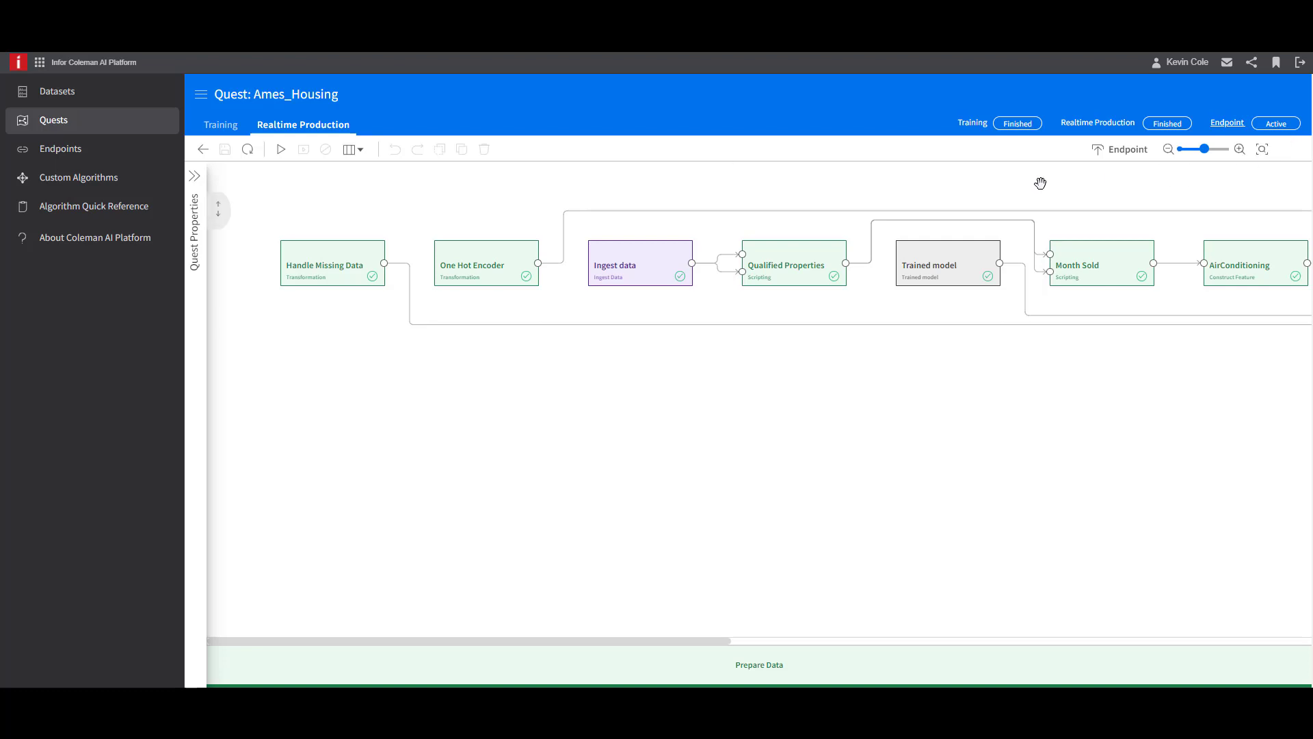
- Open the Ames_Housing endpoint and run a prediction from a JSON message, replacing the template with the copied single-observation values
{"action": "left_click", "coordinate": [93, 152]}
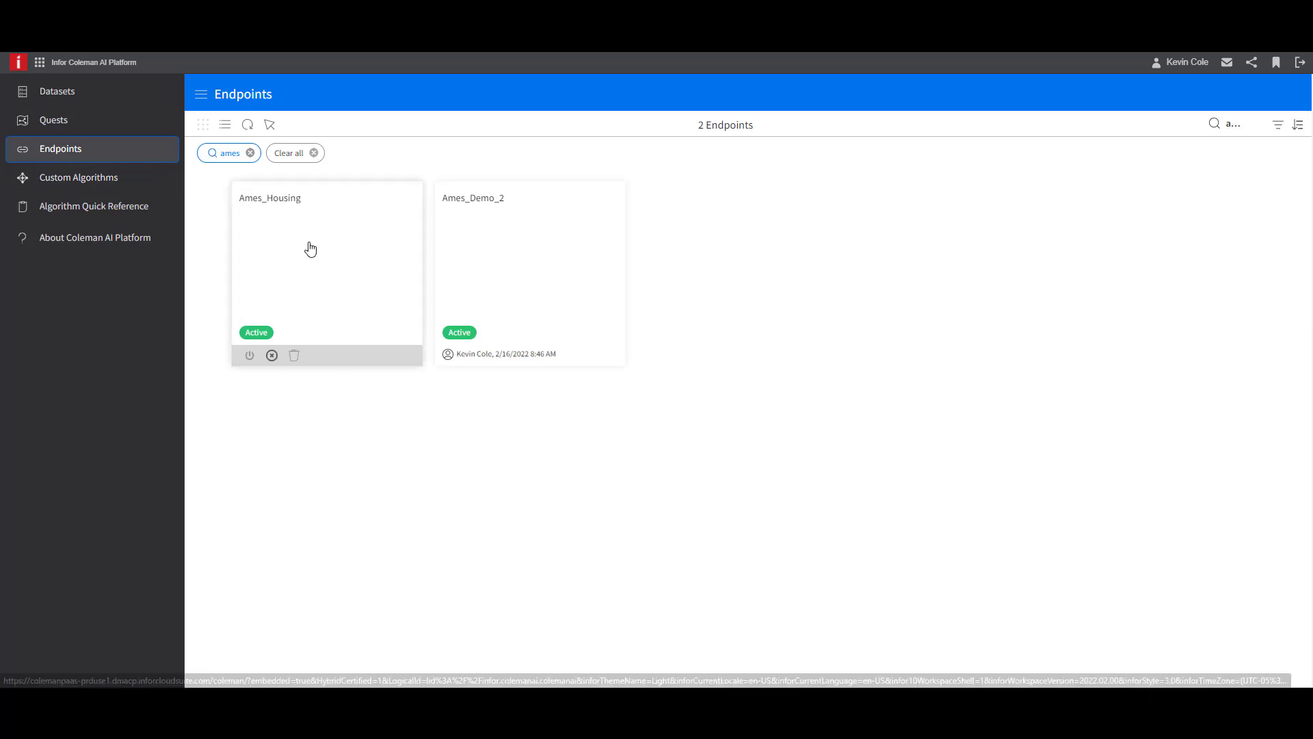
{"action": "left_click", "coordinate": [312, 251]}
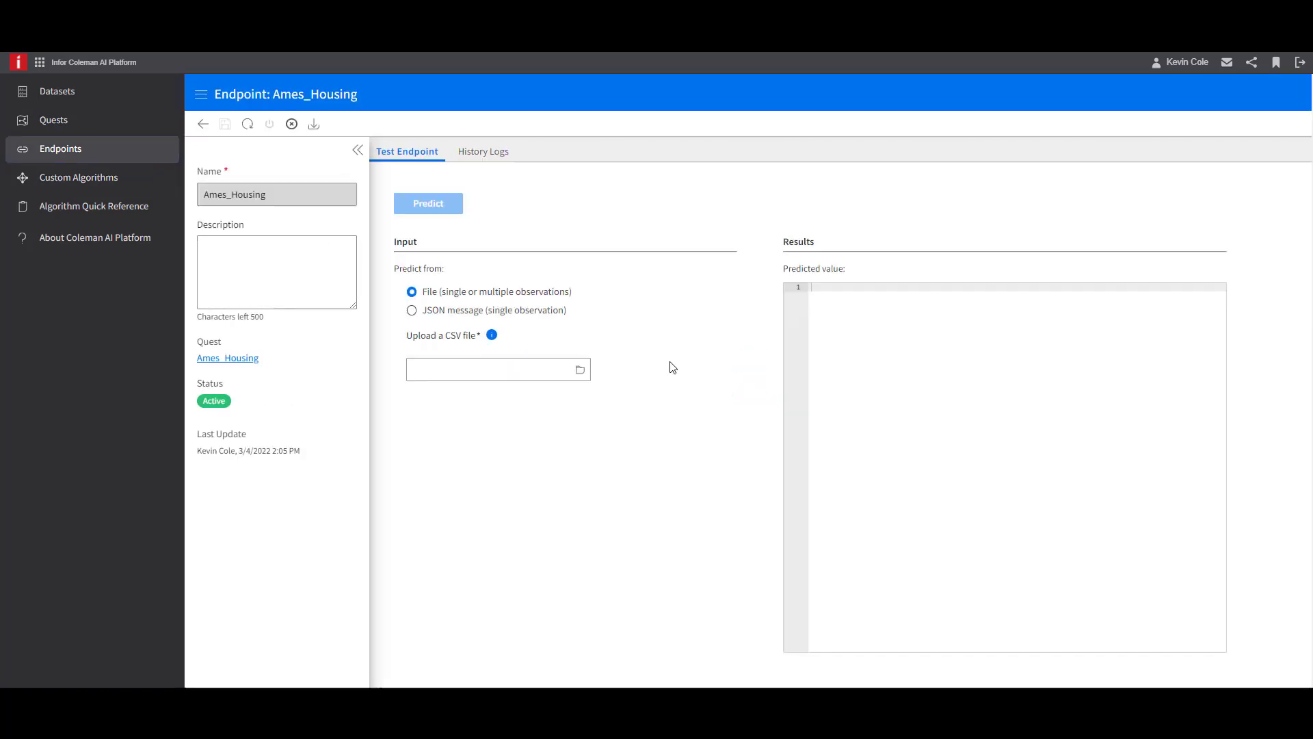
{"action": "left_click", "coordinate": [438, 311]}
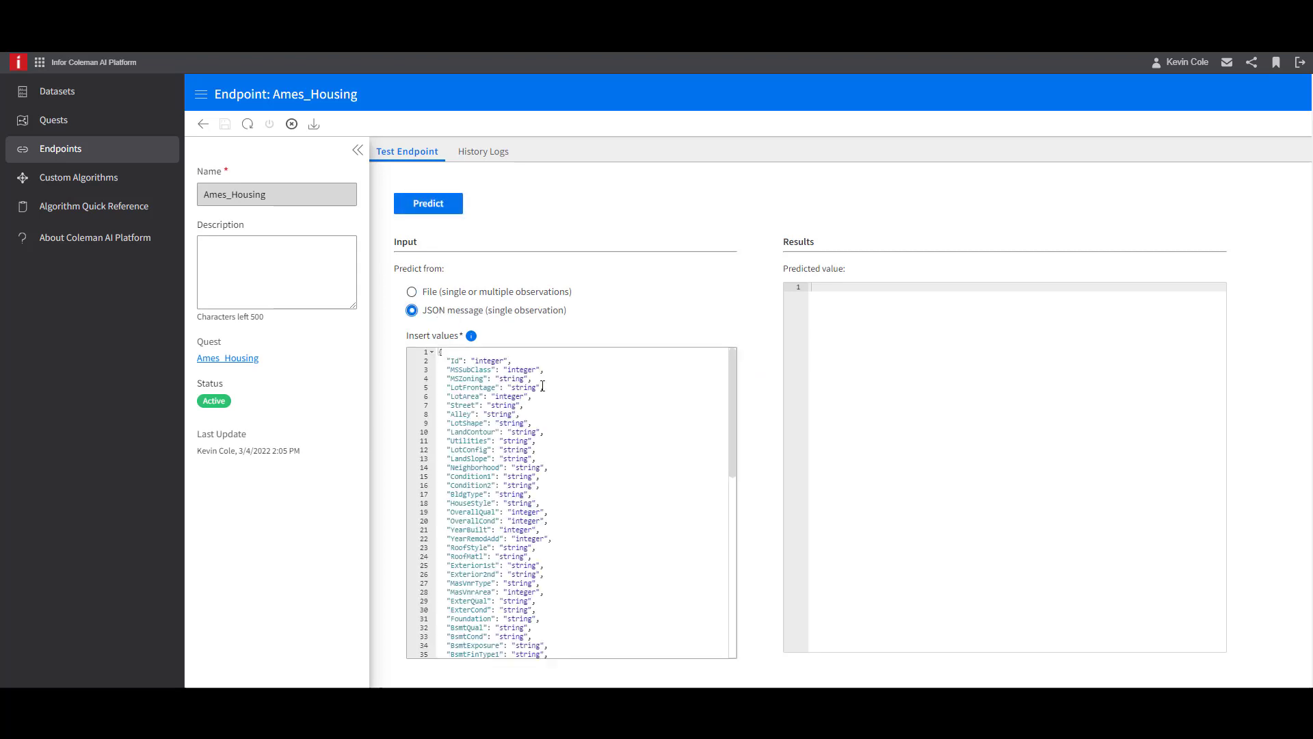
{"action": "left_click", "coordinate": [595, 393]}
{"action": "key", "text": "ctrl+a"}
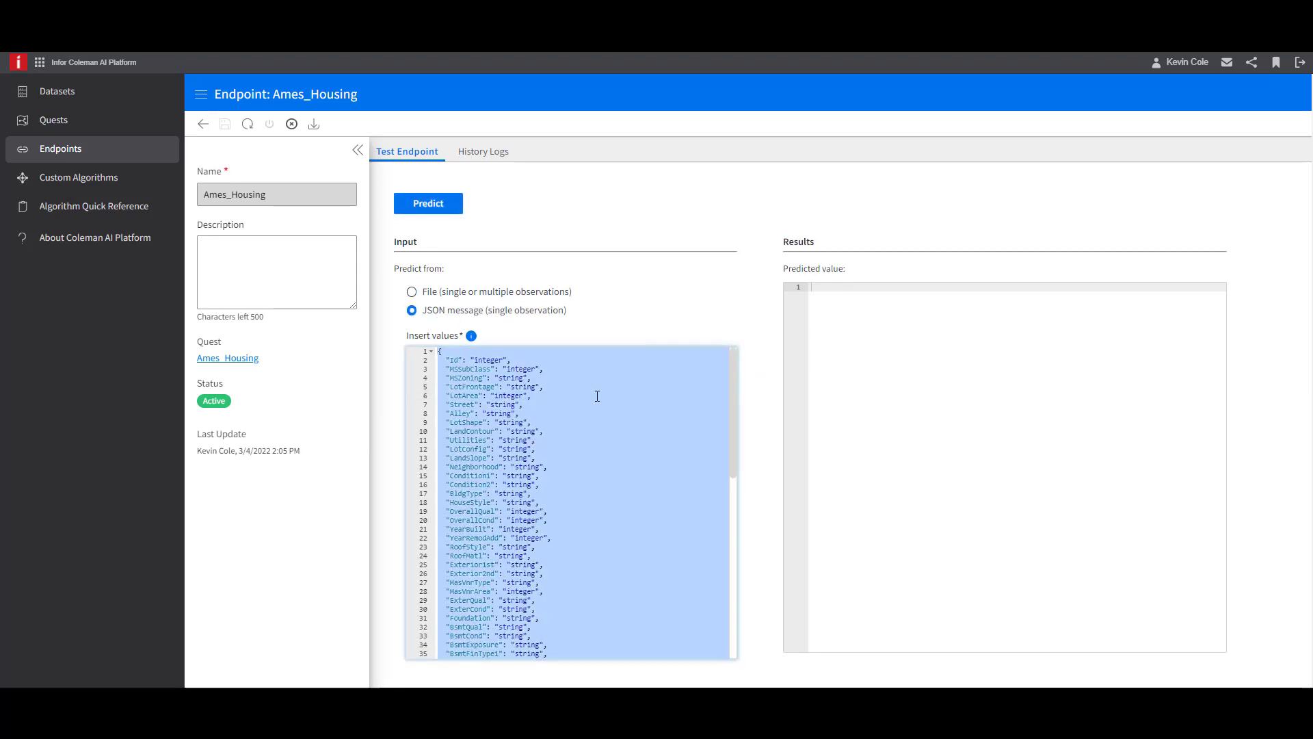
{"action": "key", "text": "ctrl+v"}
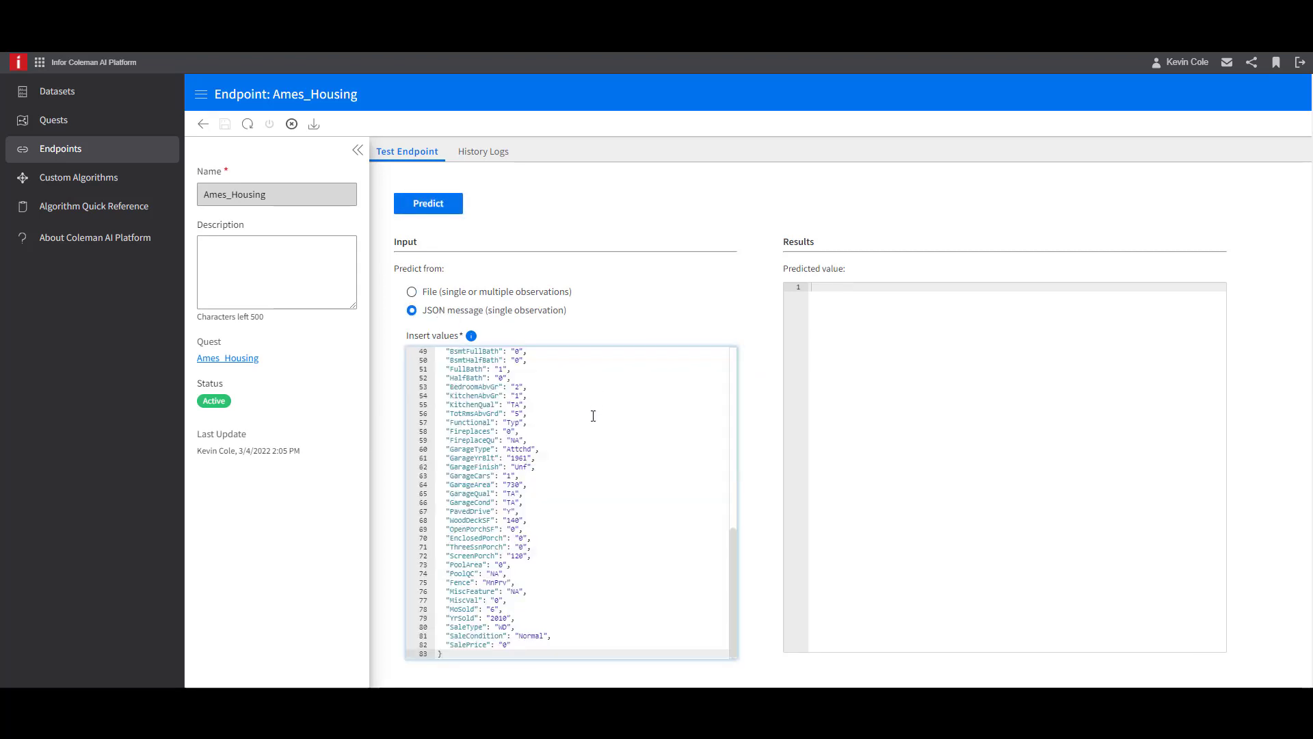
{"action": "left_click", "coordinate": [428, 204]}
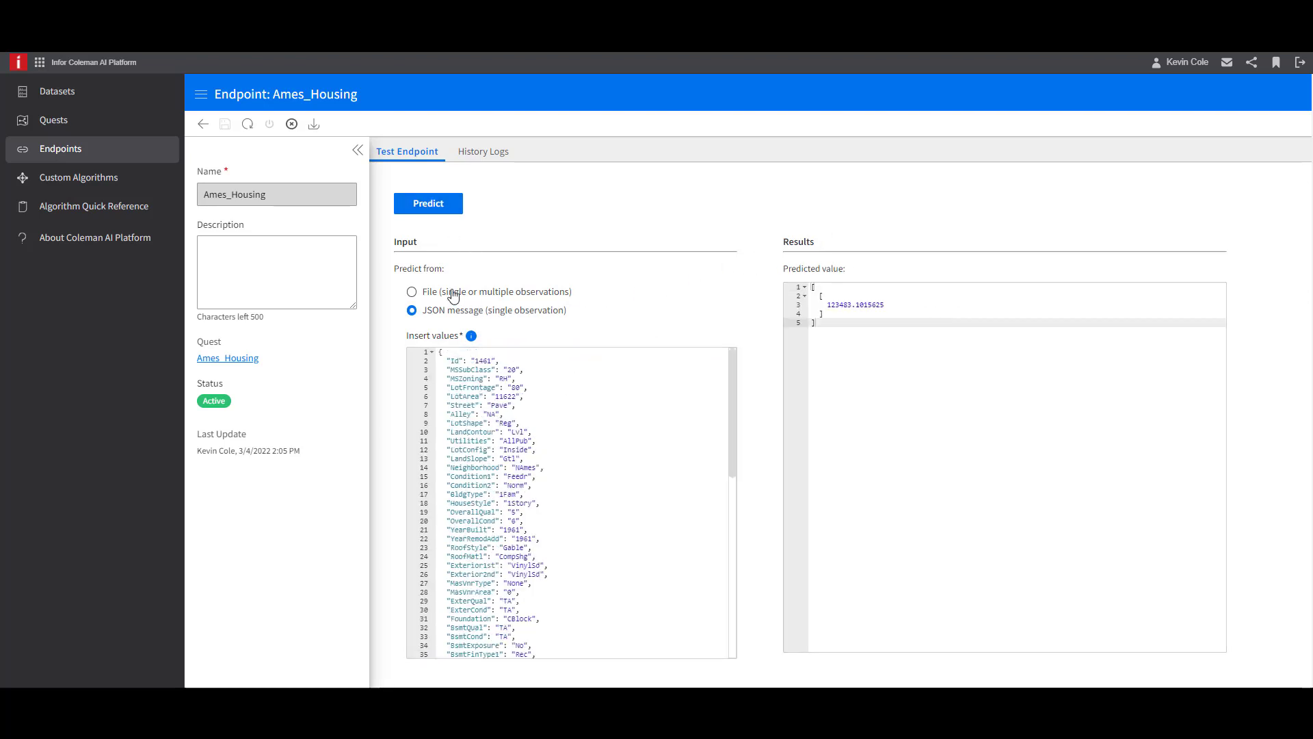
- Run a file-based prediction with Endpoint_Test.csv from the Ames Housing folder and look through the predicted values to the end
{"action": "left_click", "coordinate": [453, 294]}
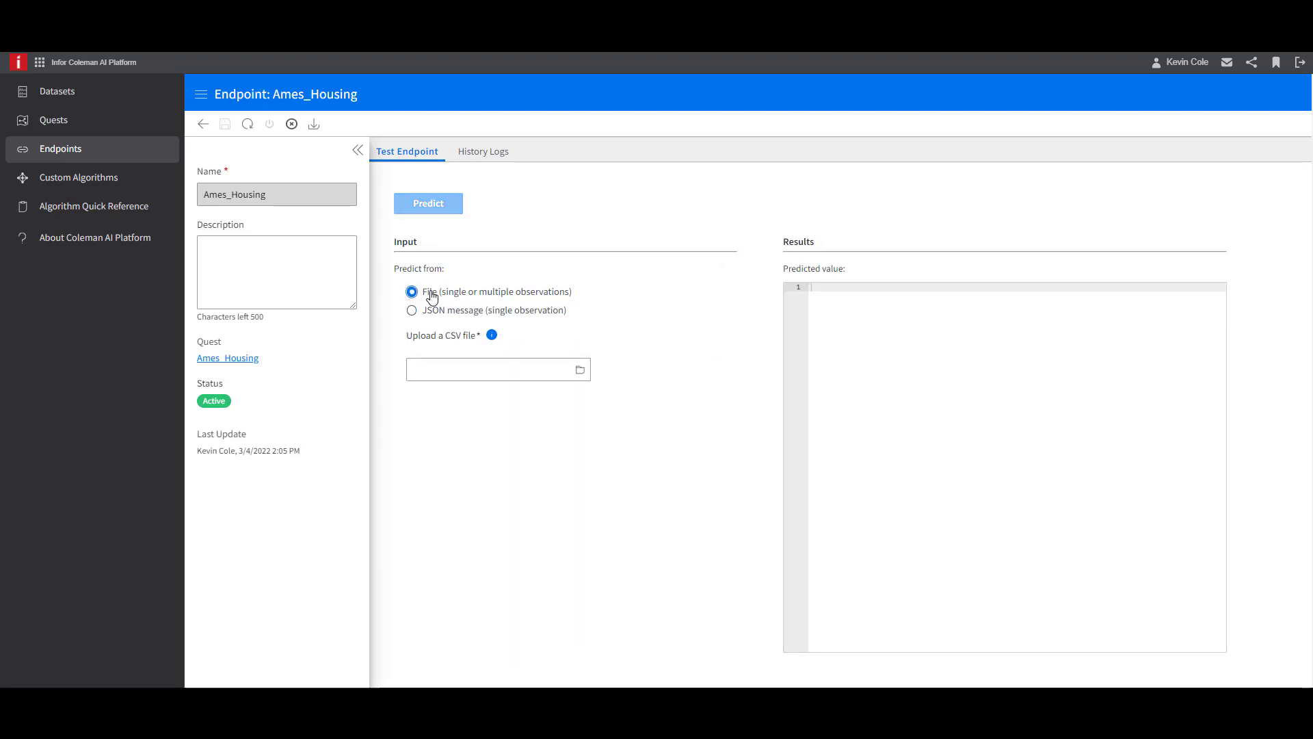
{"action": "left_click", "coordinate": [581, 371]}
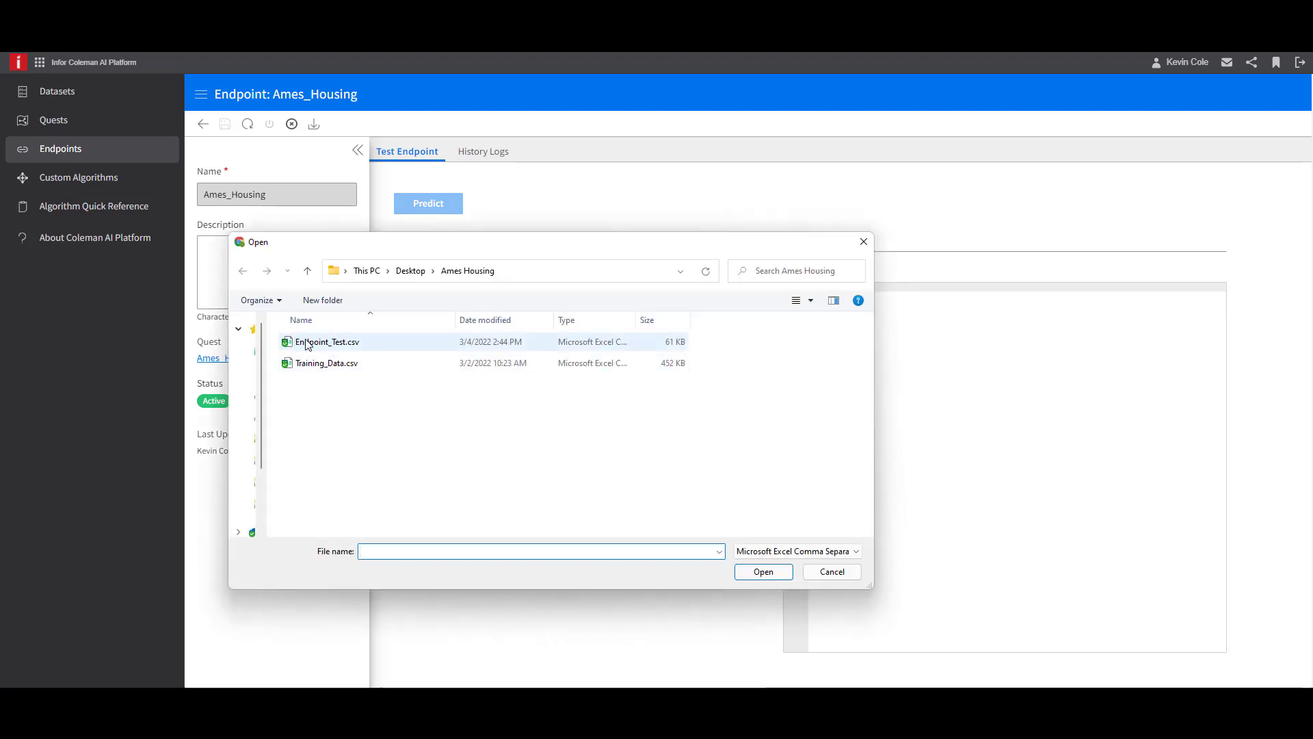
{"action": "left_click", "coordinate": [348, 349]}
{"action": "left_click", "coordinate": [775, 577]}
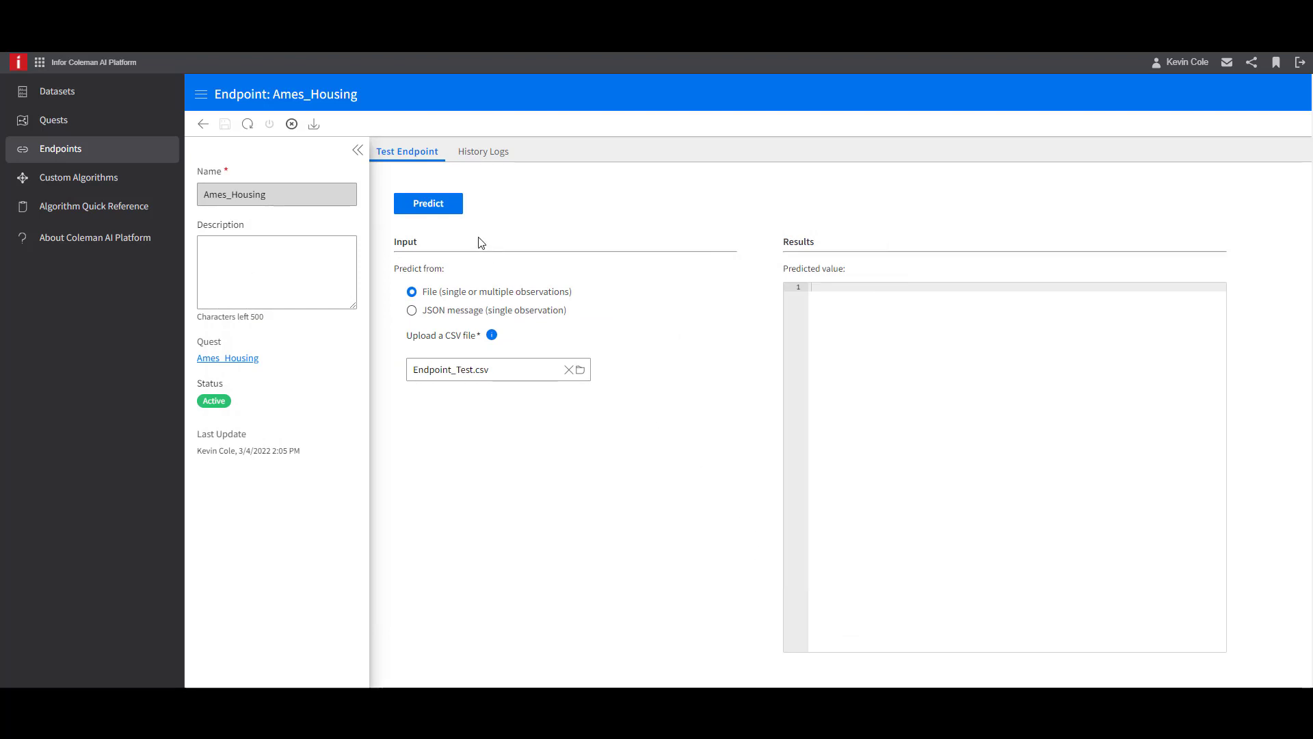
{"action": "left_click", "coordinate": [456, 207]}
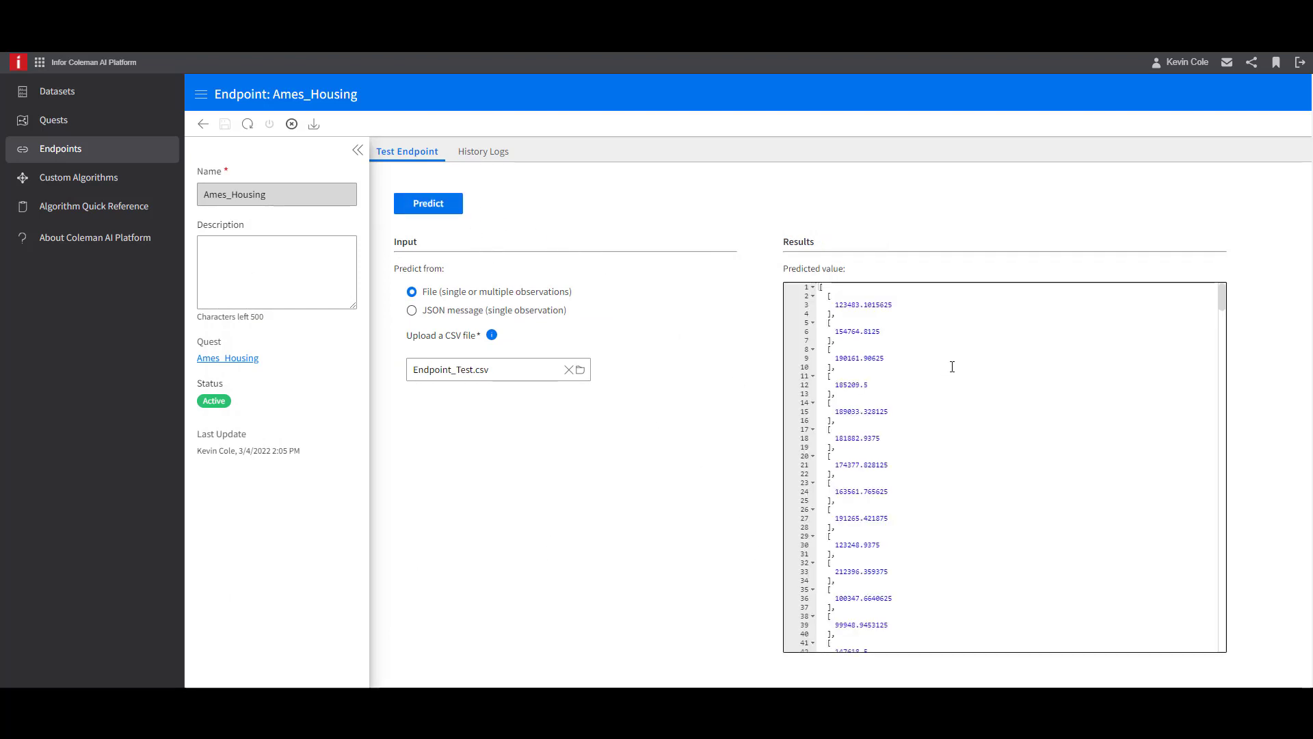
{"action": "scroll", "coordinate": [949, 366], "scroll_direction": "down", "scroll_amount": 3}
{"action": "left_click_drag", "start_coordinate": [1225, 326], "coordinate": [1219, 677]}
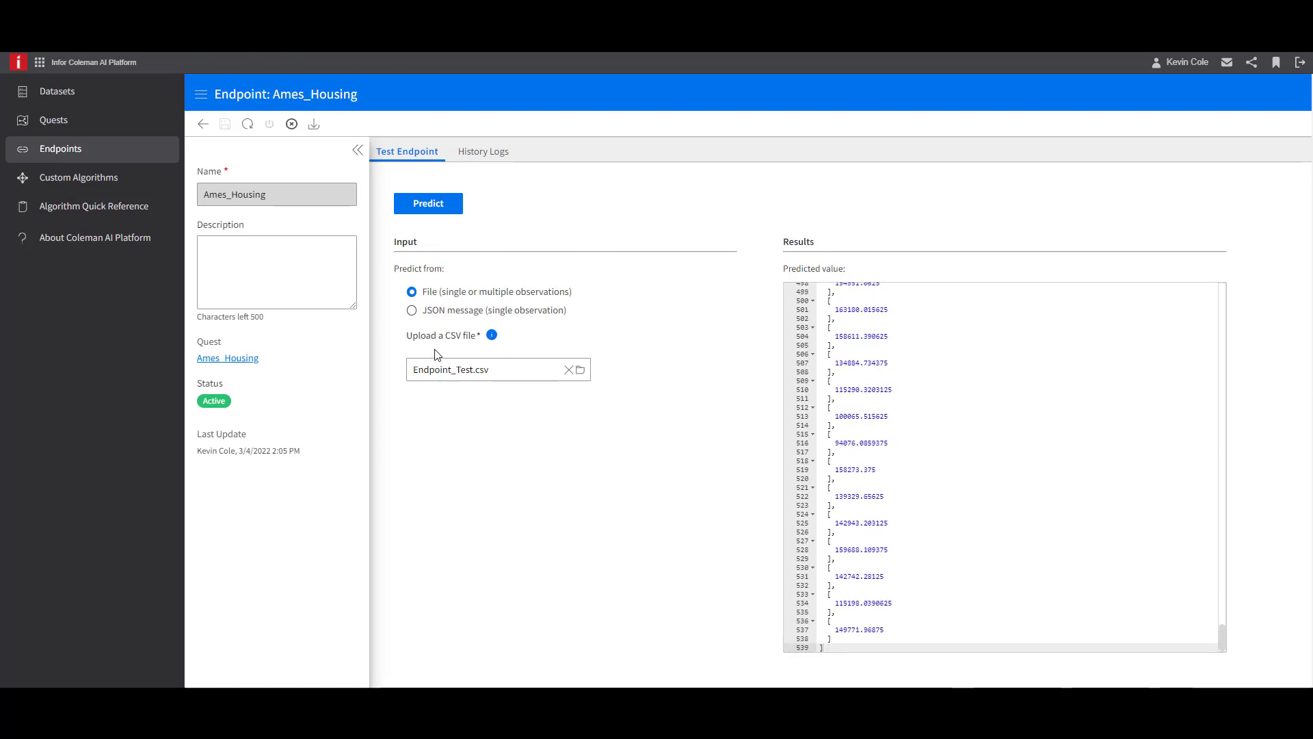